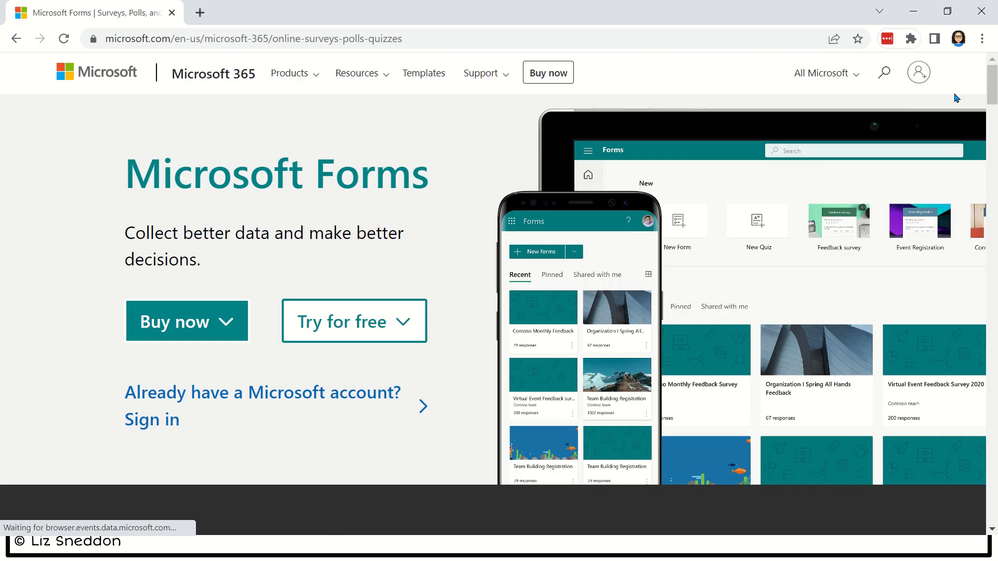
- Try the account icon, then minimize Chrome to reveal the Explore slide listing Forms topics
click(921, 78)
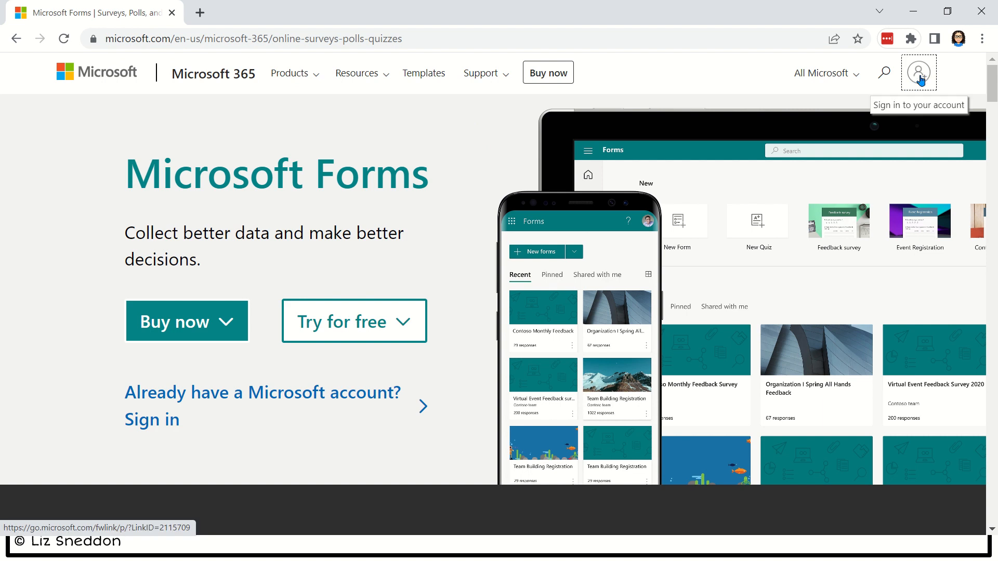
click(916, 12)
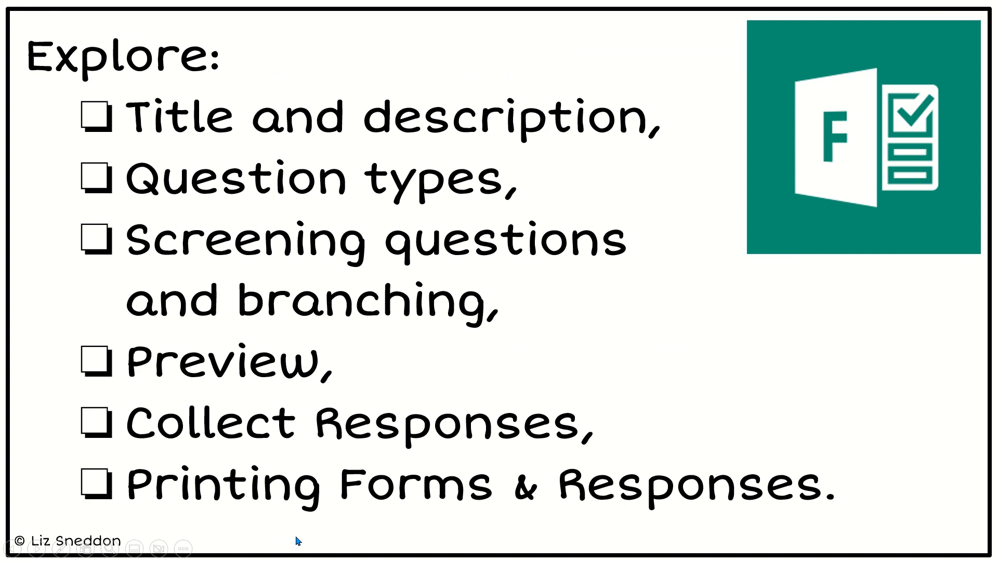
- Switch from PowerPoint to the Chrome window showing the Microsoft Forms recent-forms list
key(alt+Tab)
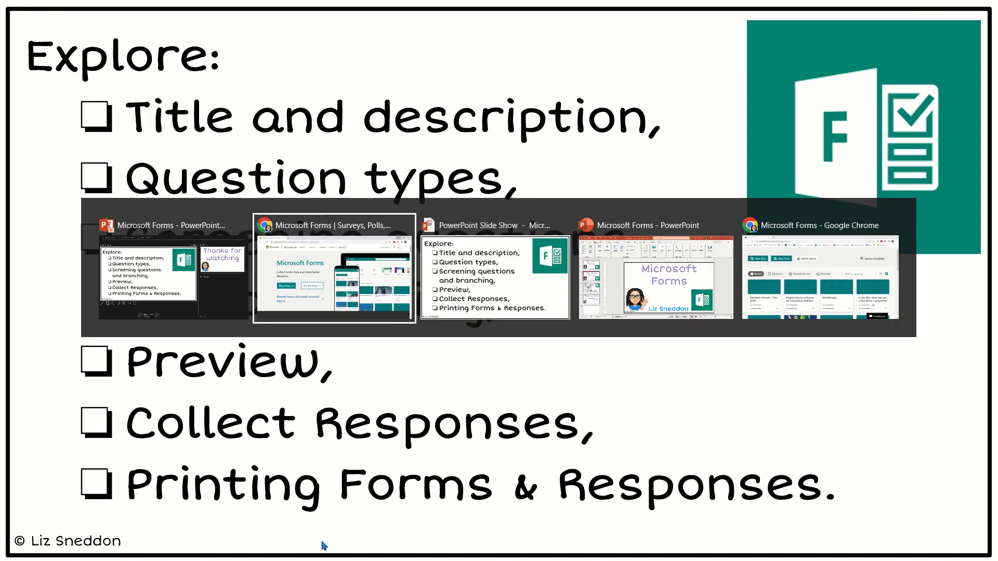
click(749, 268)
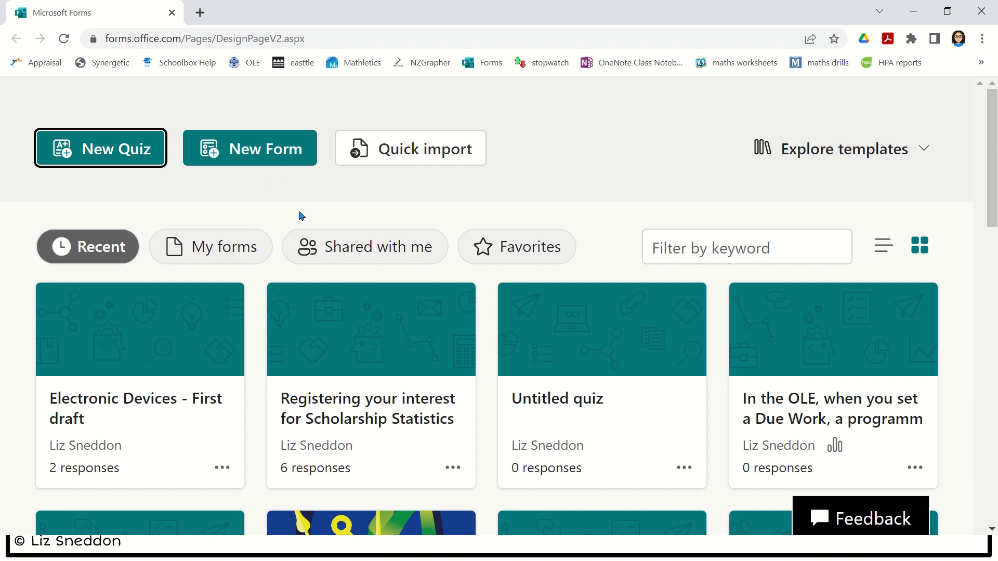
- Create a new blank quiz and select its 'Untitled quiz' title for editing
click(131, 158)
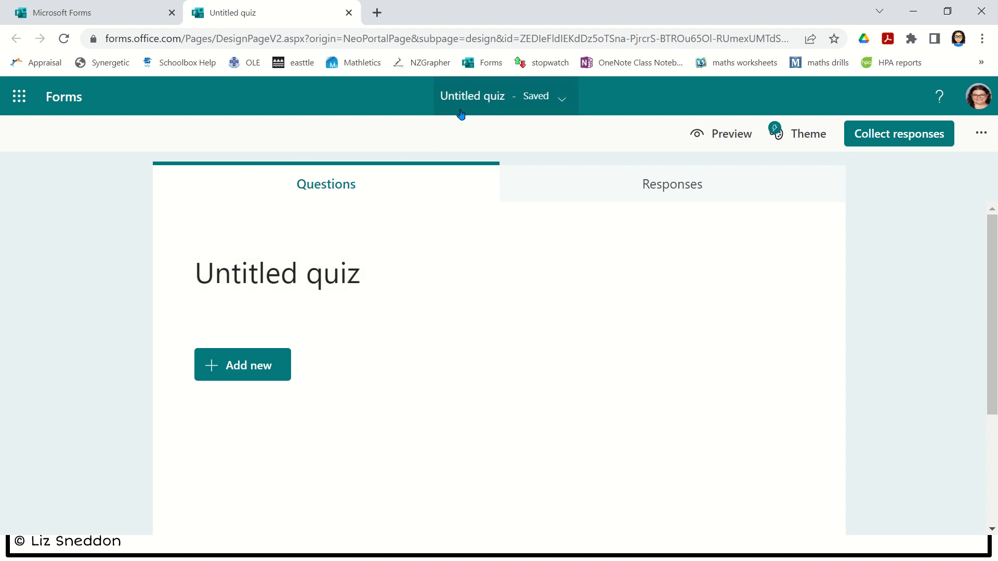
click(398, 281)
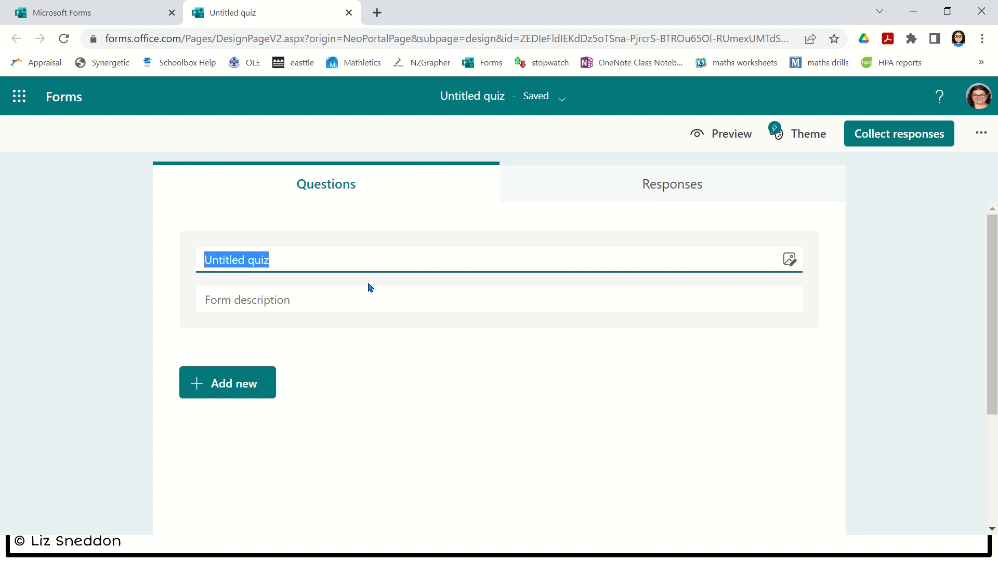
- Title the quiz 'Test' and add the description 'confidentiality, annonymity, time, etc'
text(Test)
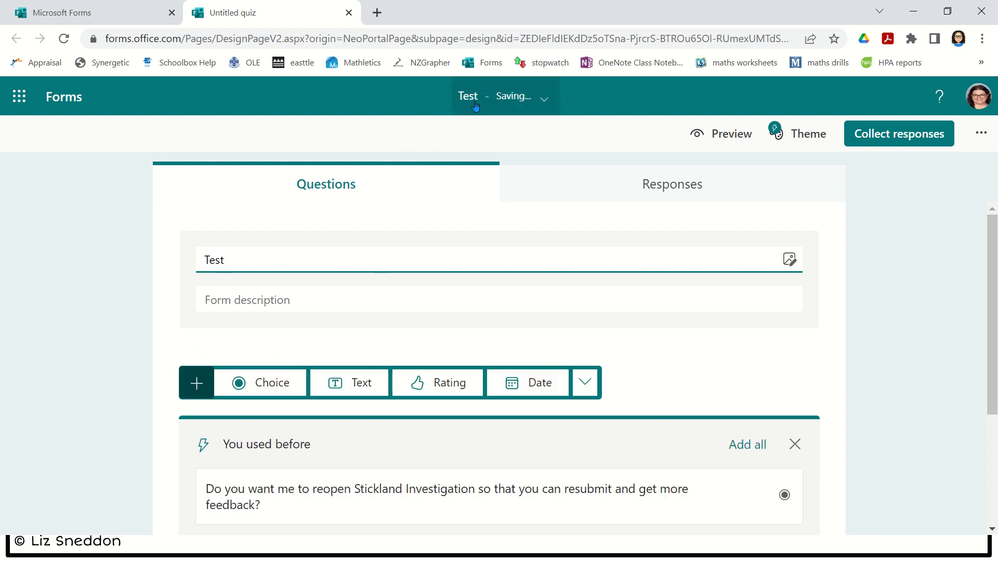
click(794, 445)
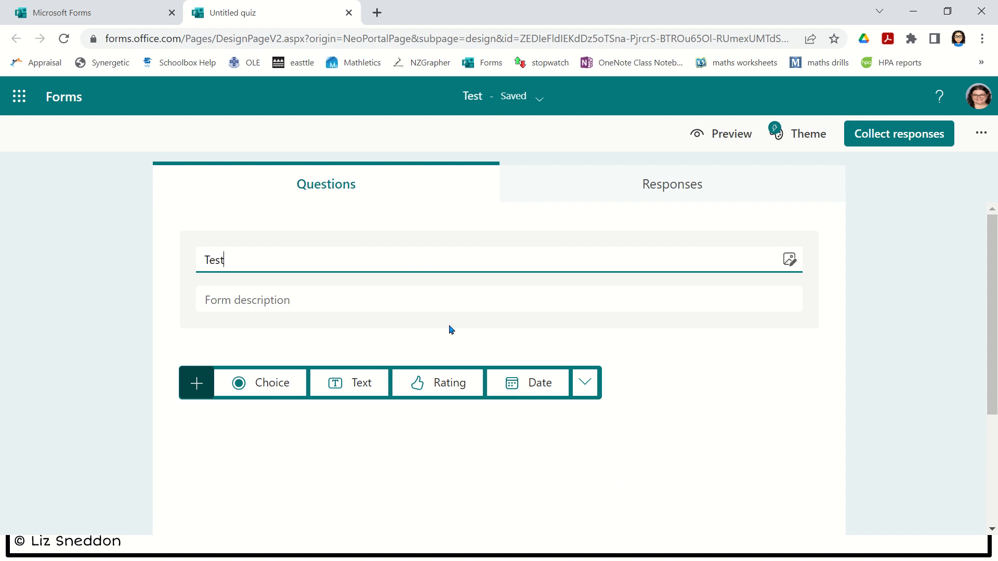
click(339, 302)
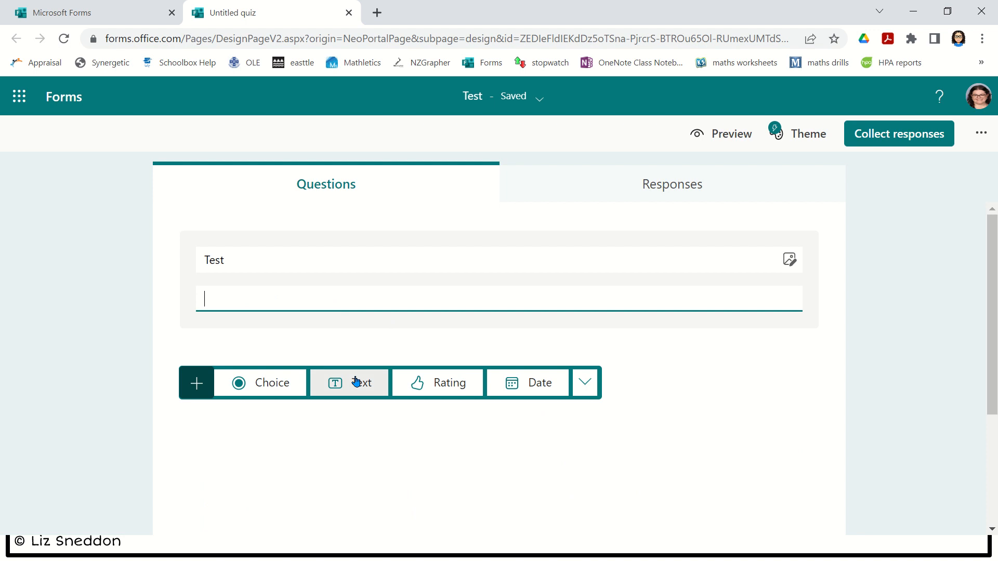
text(conf)
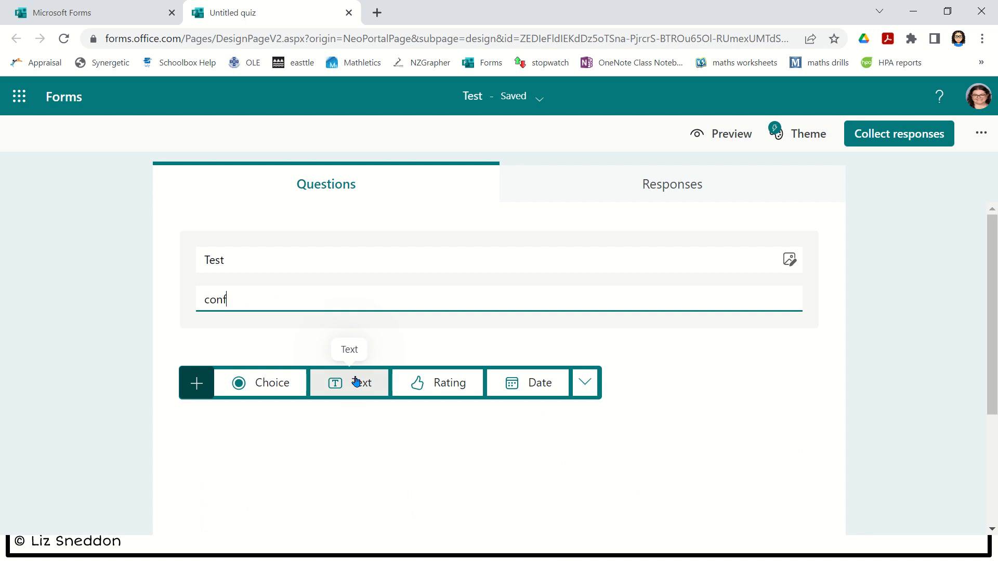
text(identiality, annon)
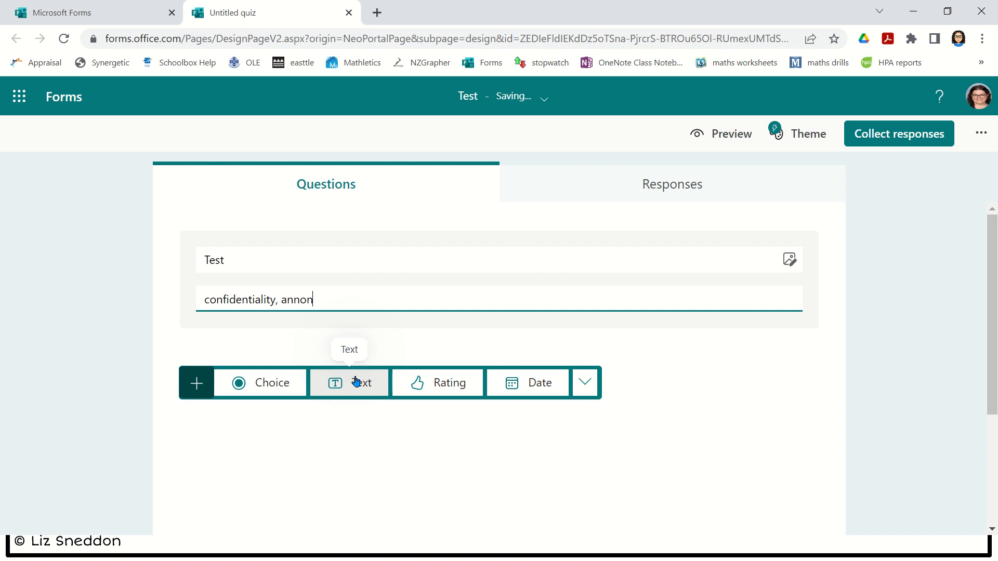
text(ymity, time, etc)
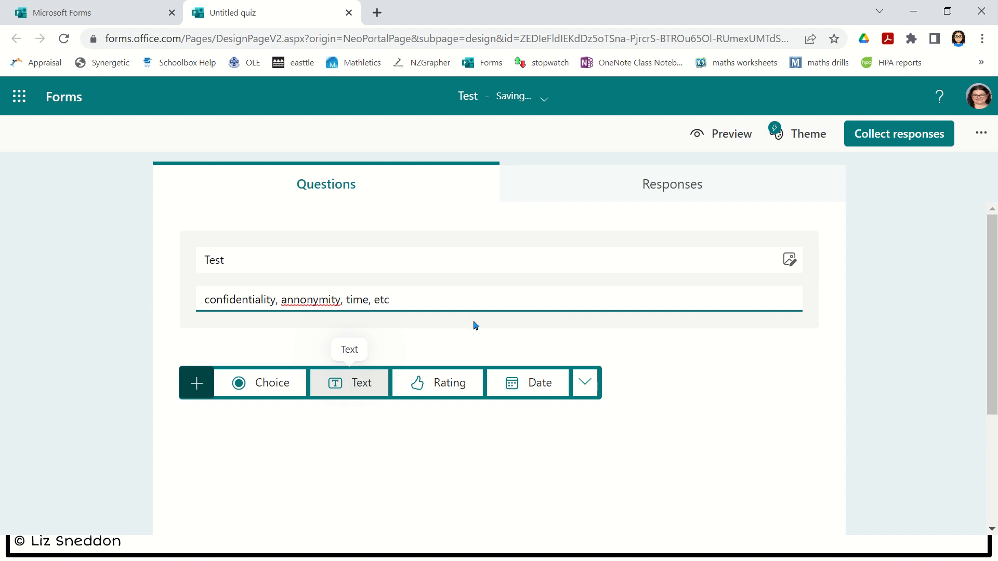
click(900, 339)
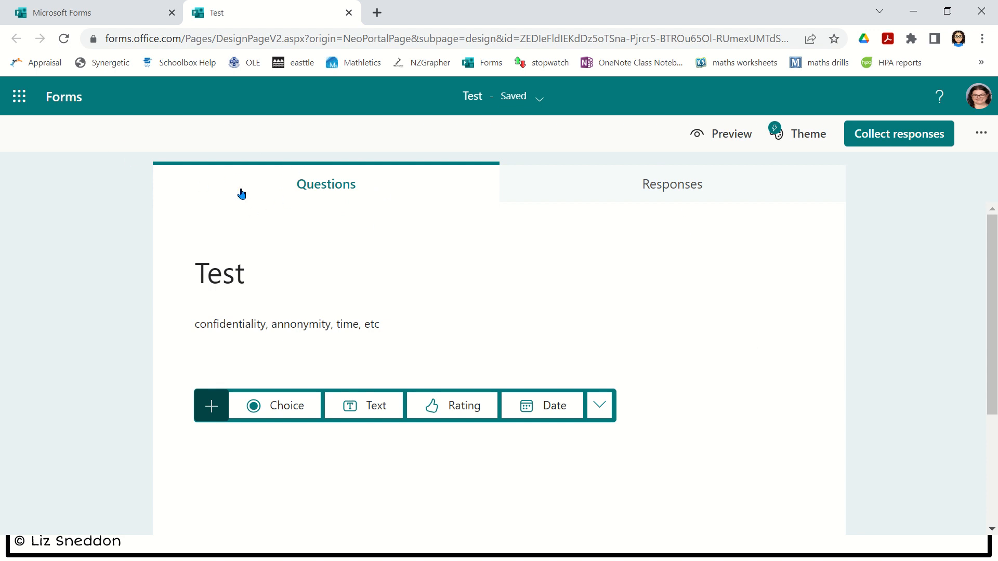
scroll(109, 338, down, 3)
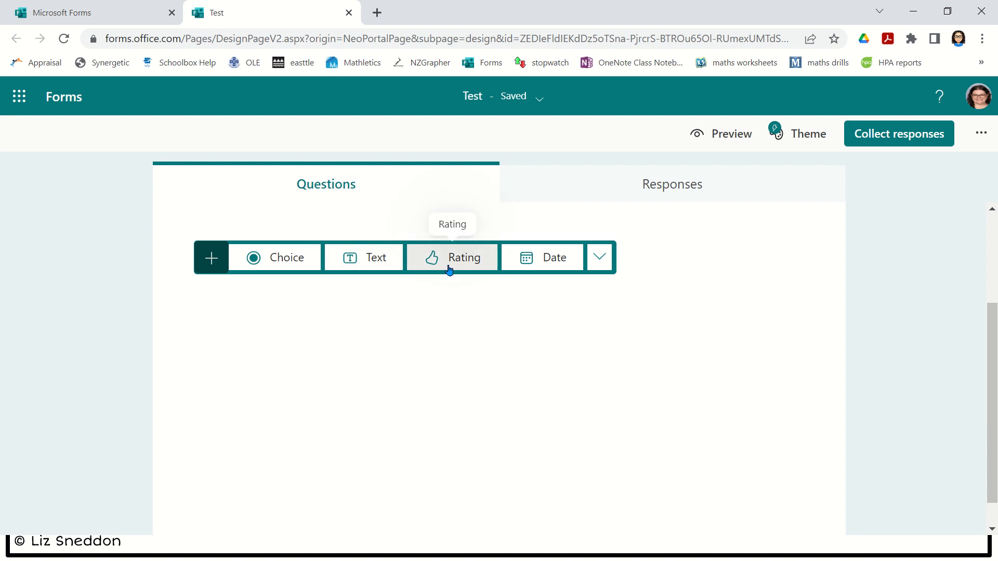
- Review the extra question types such as Ranking and Likert, then add a Text question
click(604, 263)
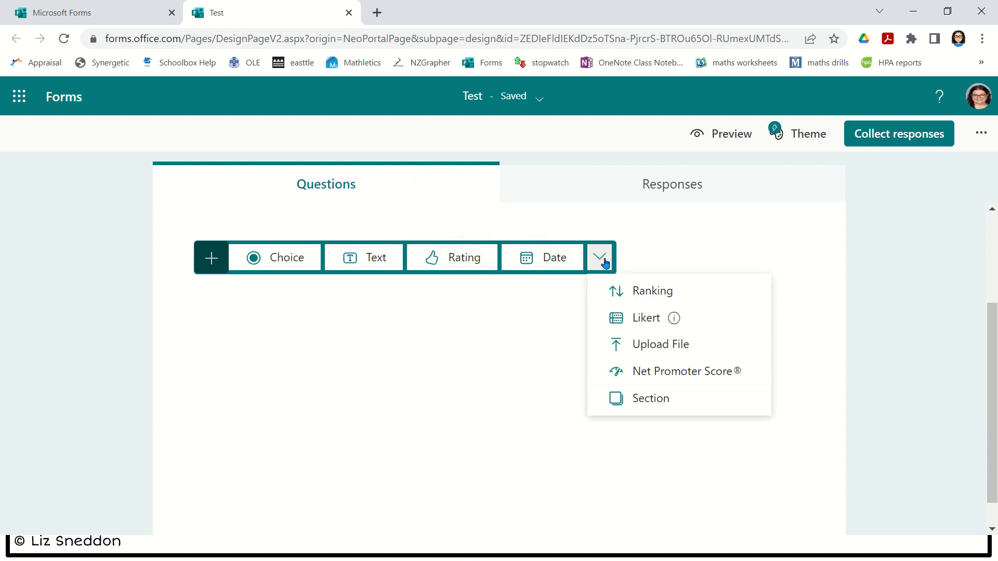
mouse_move(692, 324)
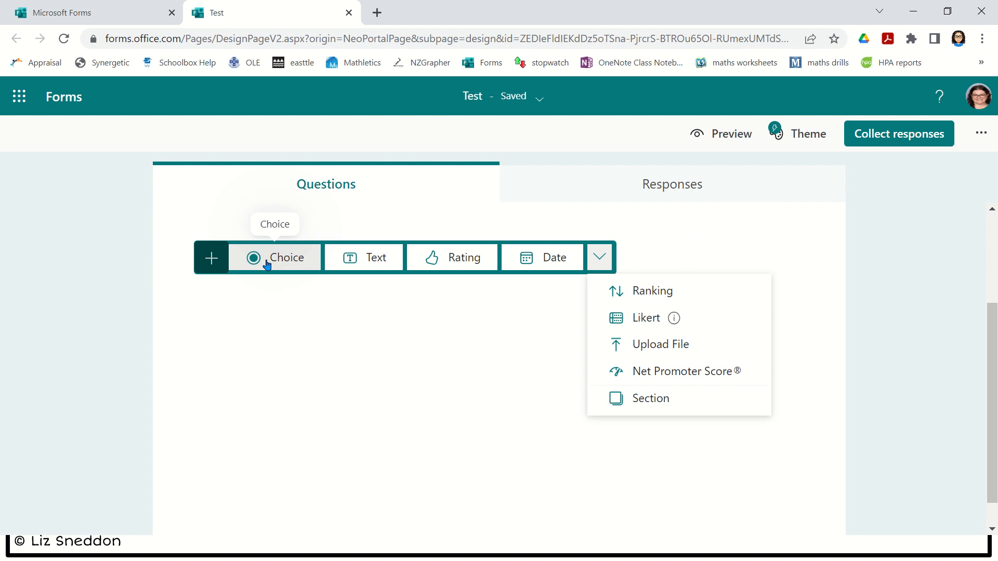
click(378, 267)
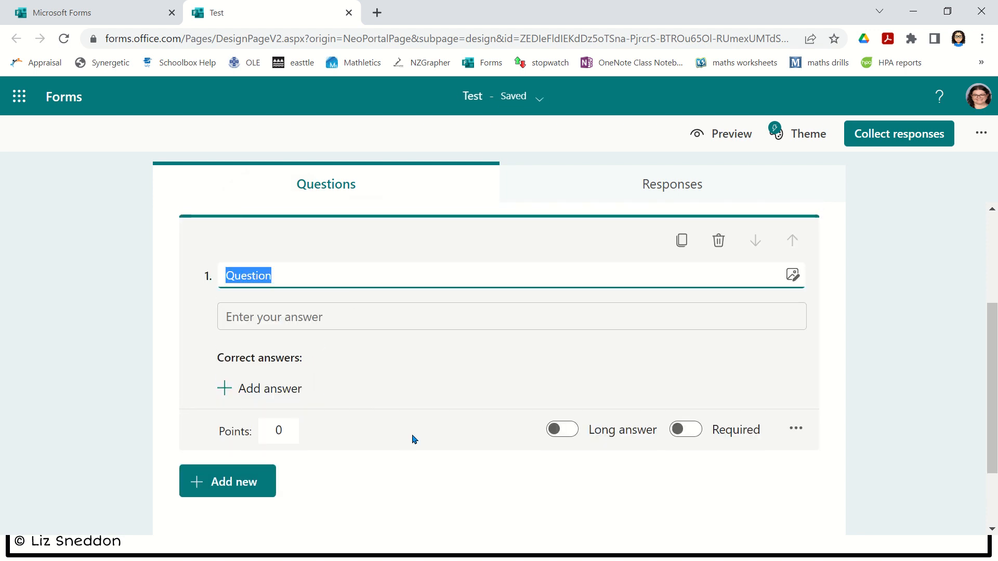
- Title question 1 'Open question', try the Long answer toggle, and check it in Preview
text(Open questio)
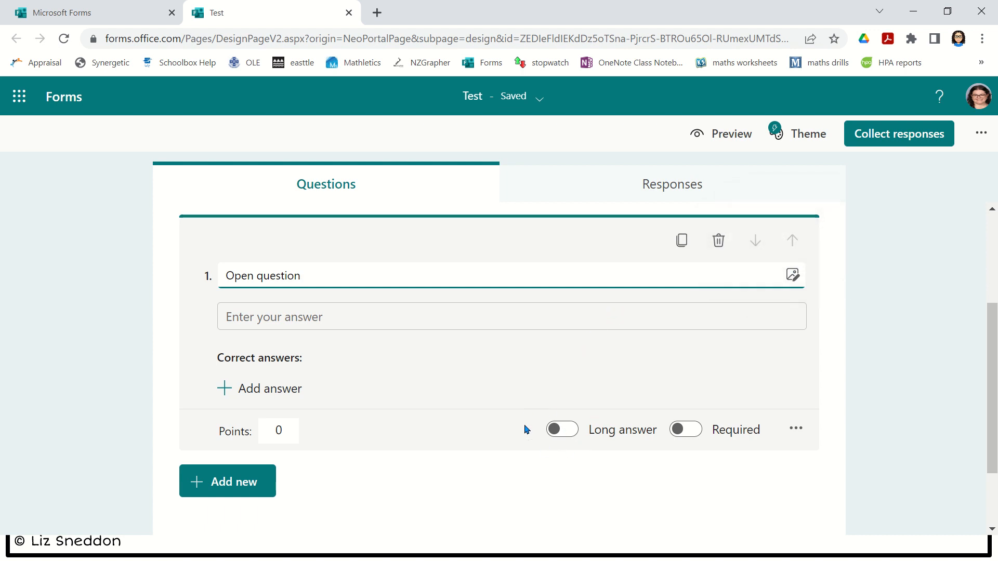
click(555, 437)
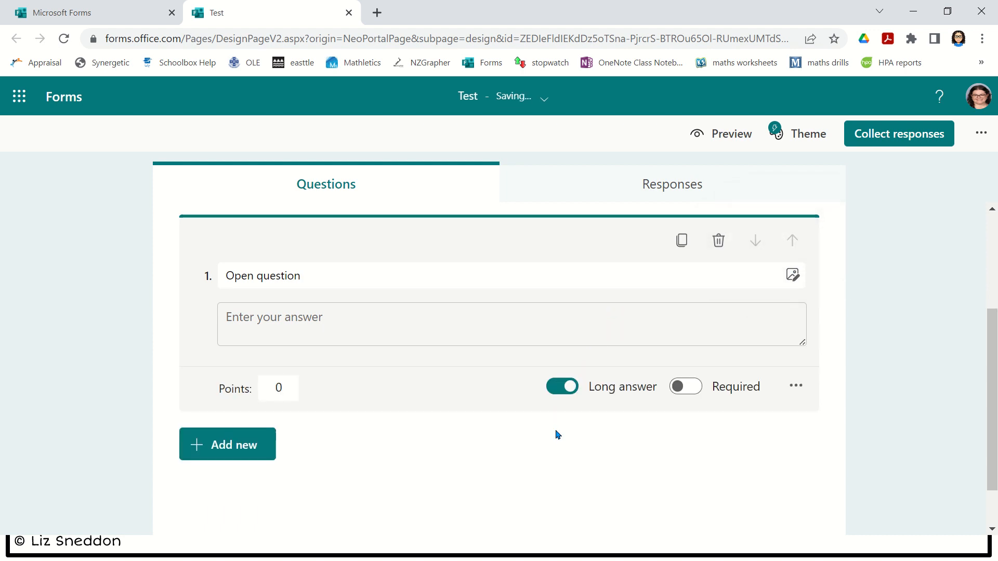
click(572, 388)
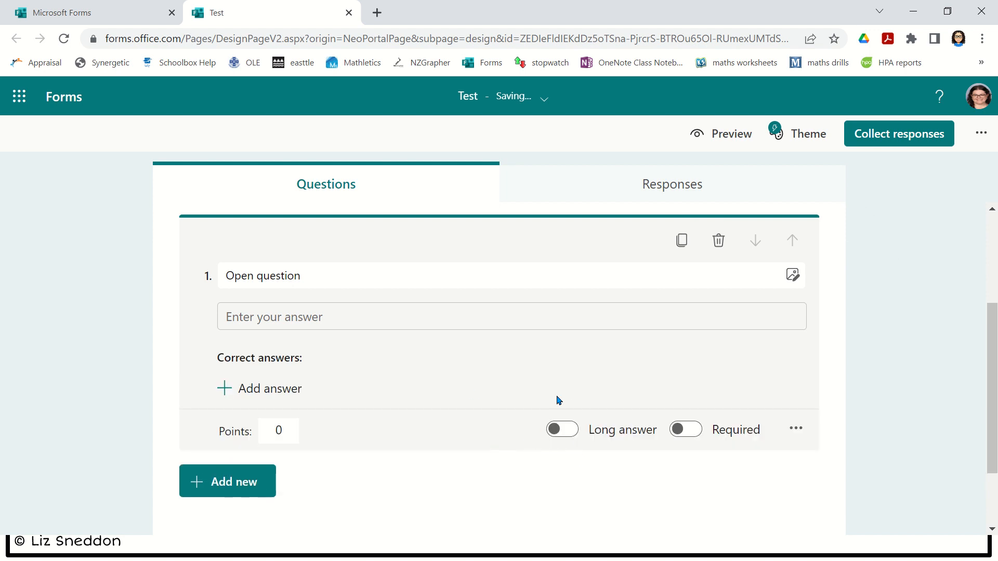
click(732, 135)
scroll(486, 345, down, 2)
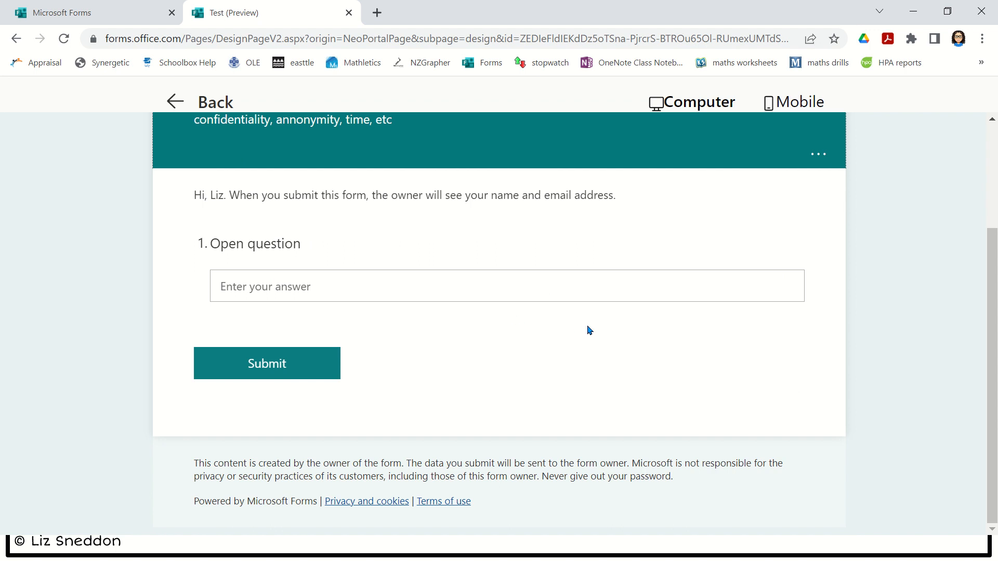
scroll(572, 330, up, 2)
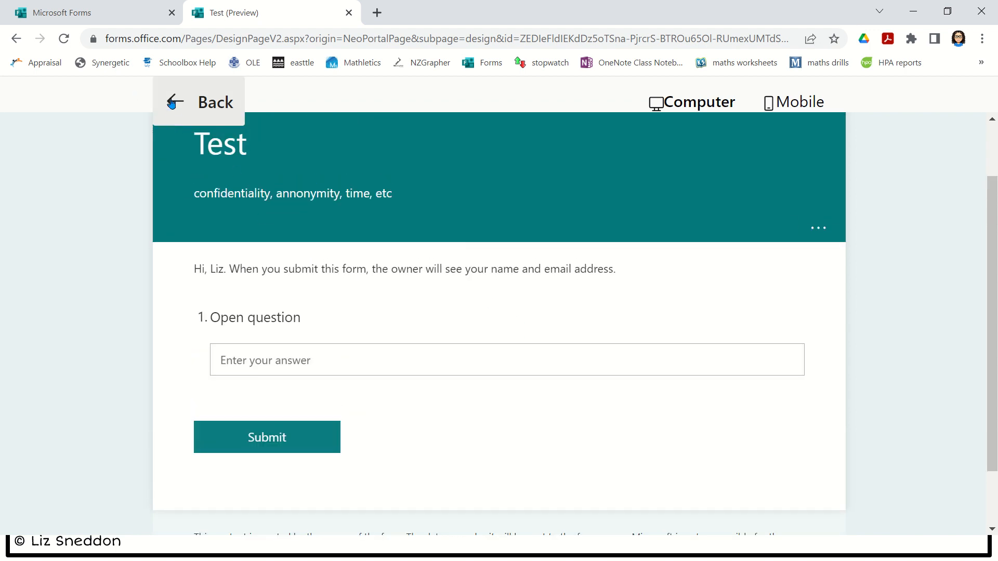
click(173, 102)
- Turn Long answer back on for 'Open question' and confirm the multi-line box in Preview
scroll(431, 343, down, 3)
click(427, 258)
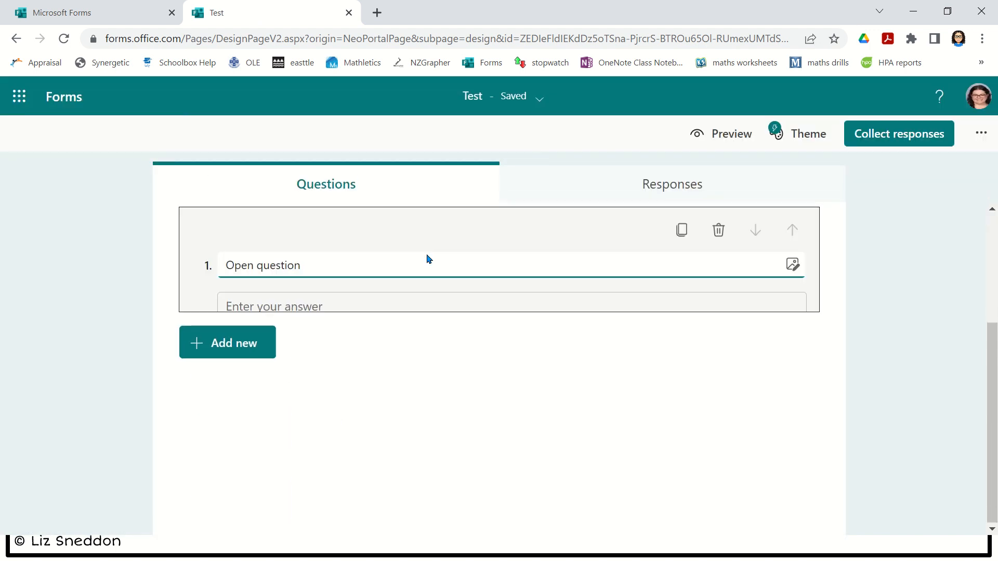
click(559, 430)
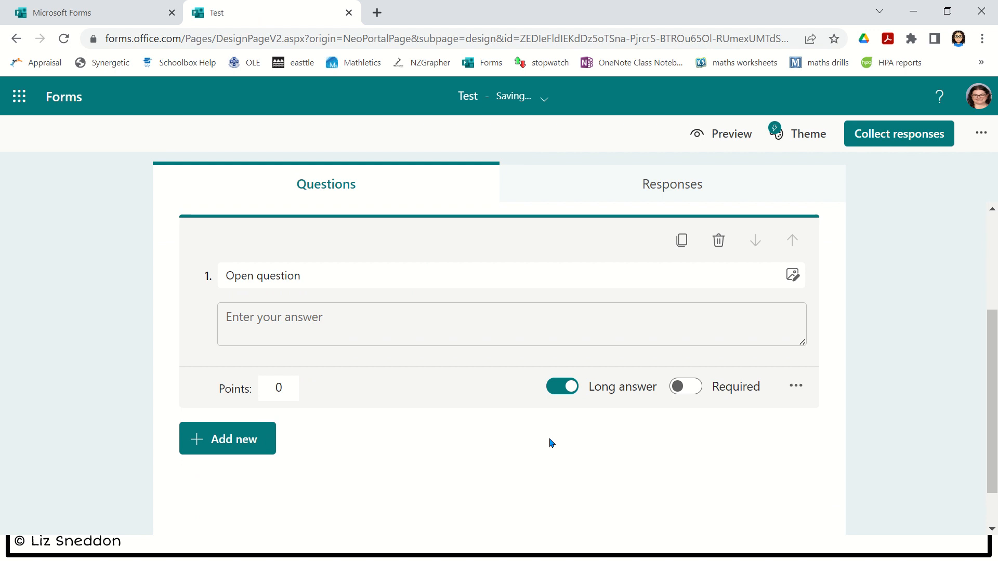
click(737, 134)
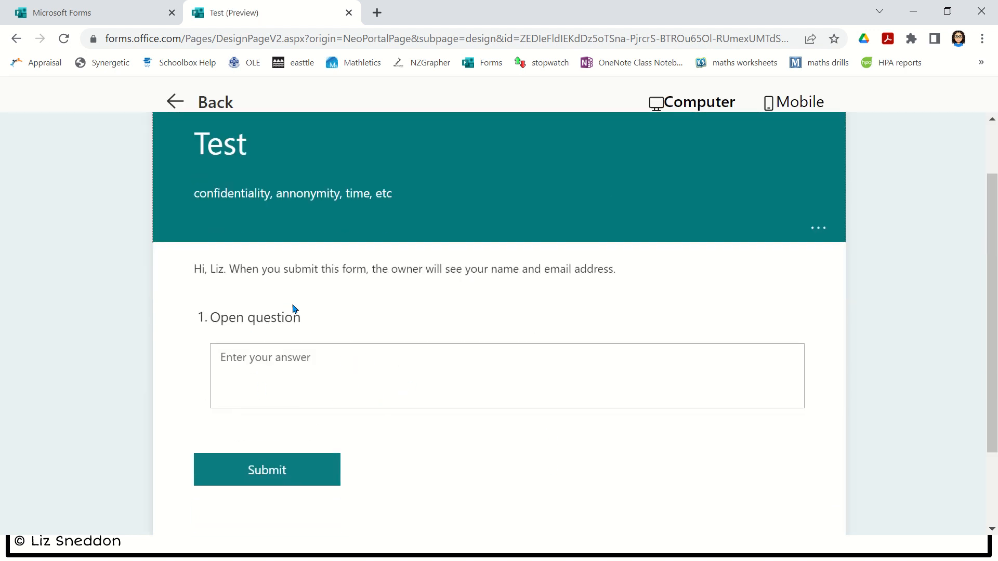
click(177, 103)
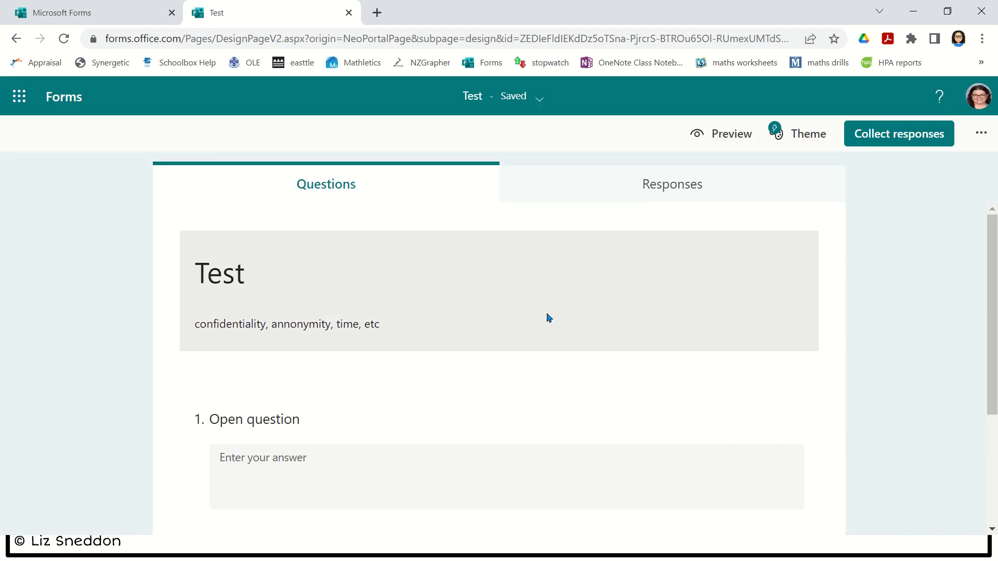
scroll(489, 293, down, 2)
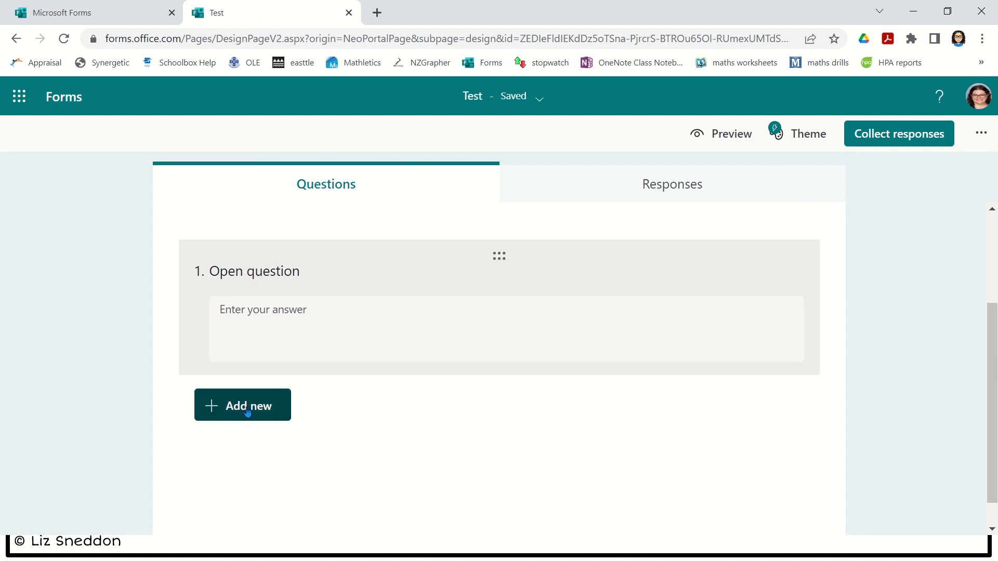
- Add required Choice question 2, 'Yes/No', with answers Yes and No, and preview it
click(247, 415)
click(275, 408)
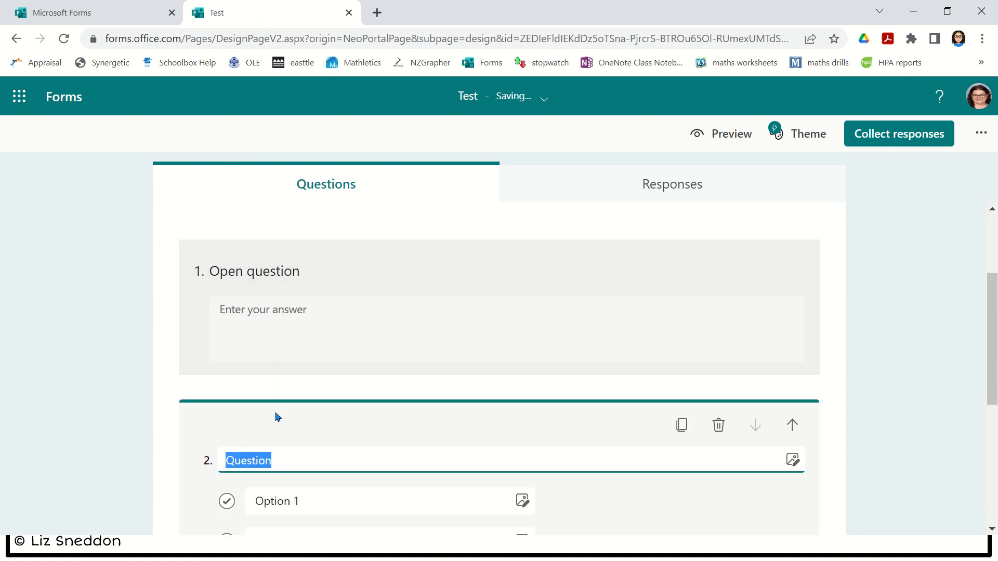
text(Yes/No)
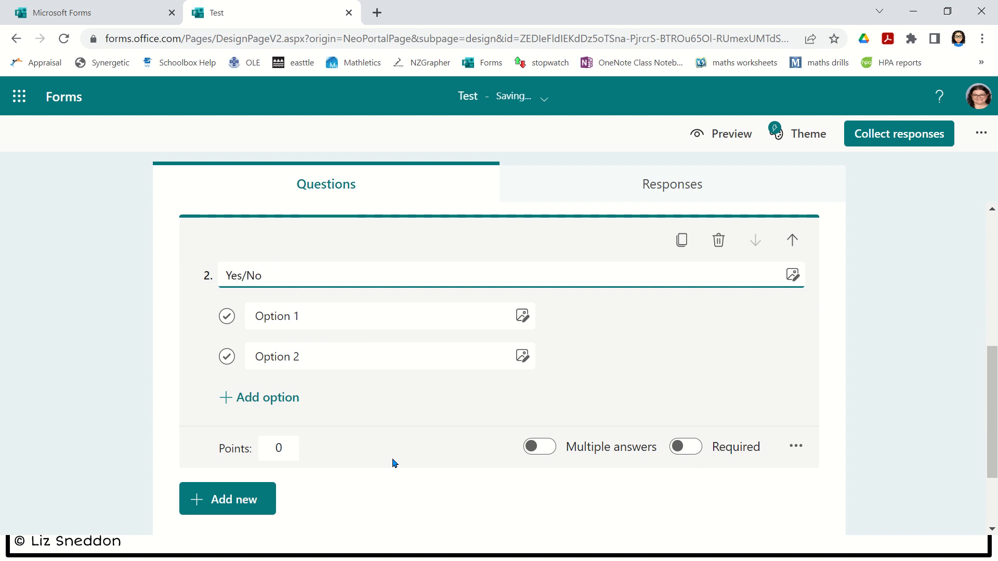
click(278, 316)
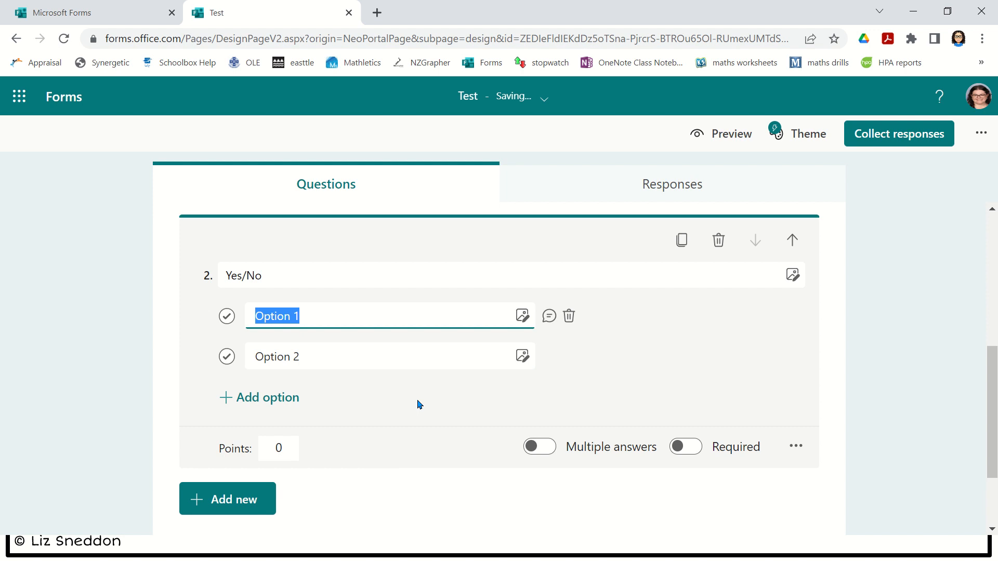
text(Yes)
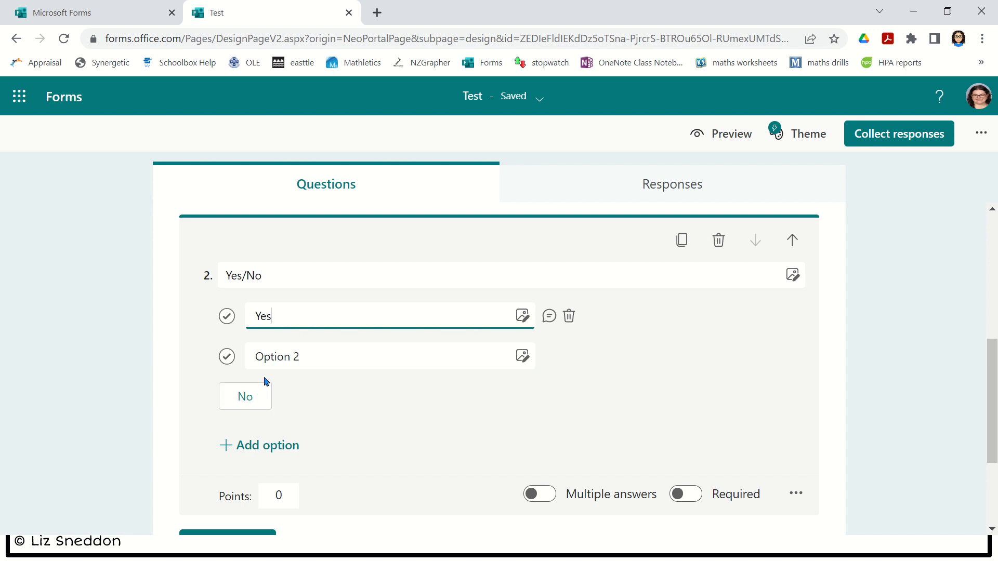
click(259, 407)
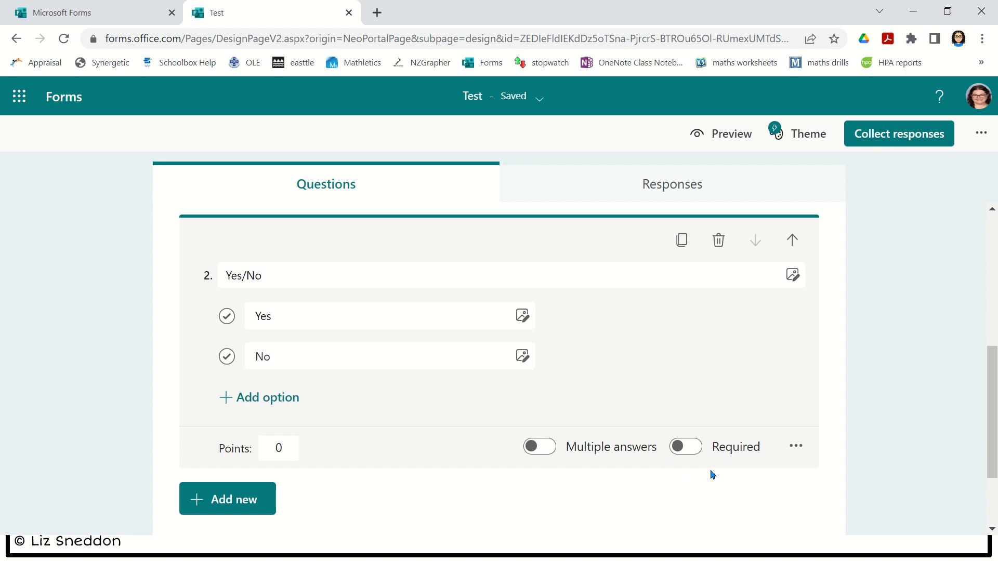
click(678, 459)
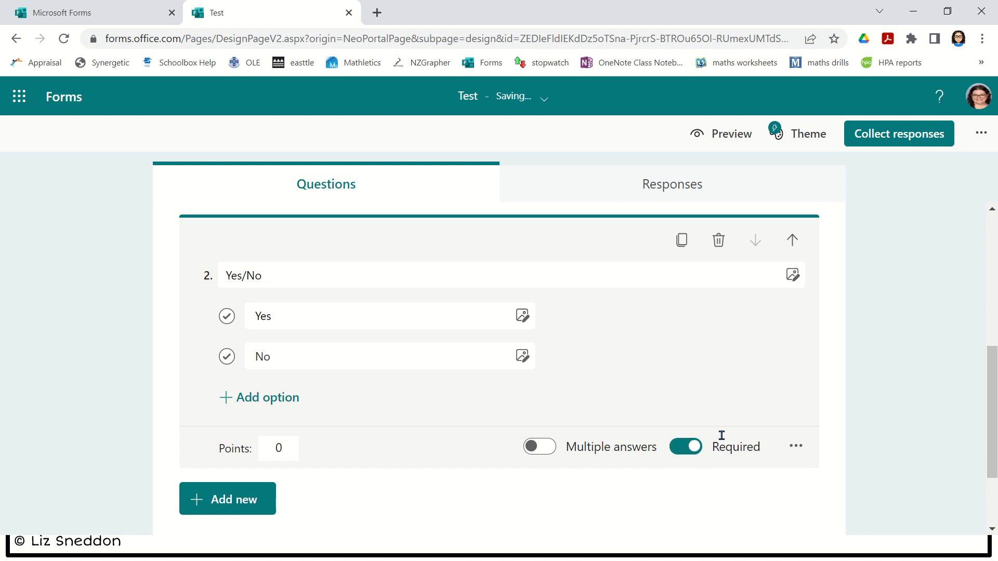
click(701, 151)
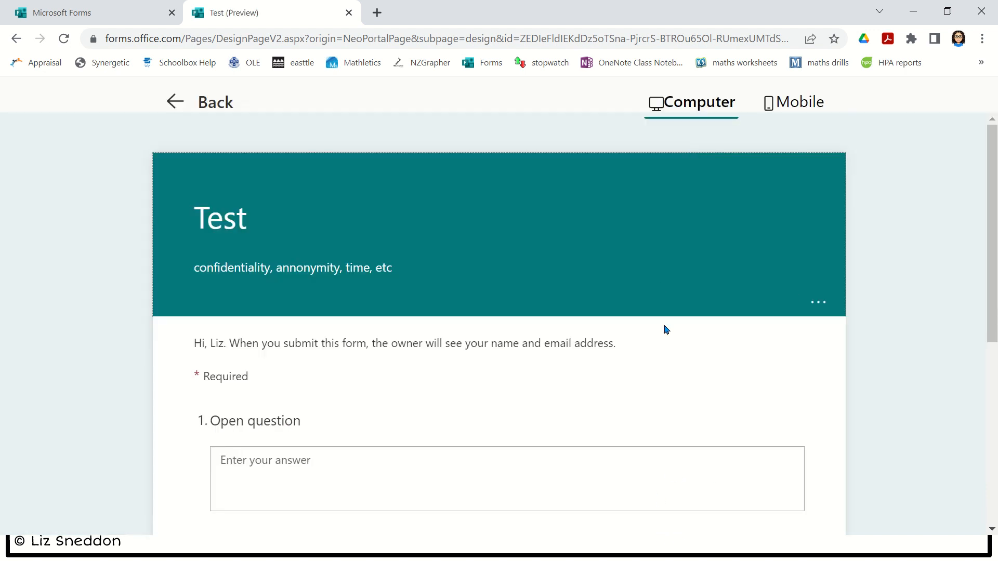
- Scroll the preview to check questions 1 and 2, then return to the editor
scroll(663, 328, down, 3)
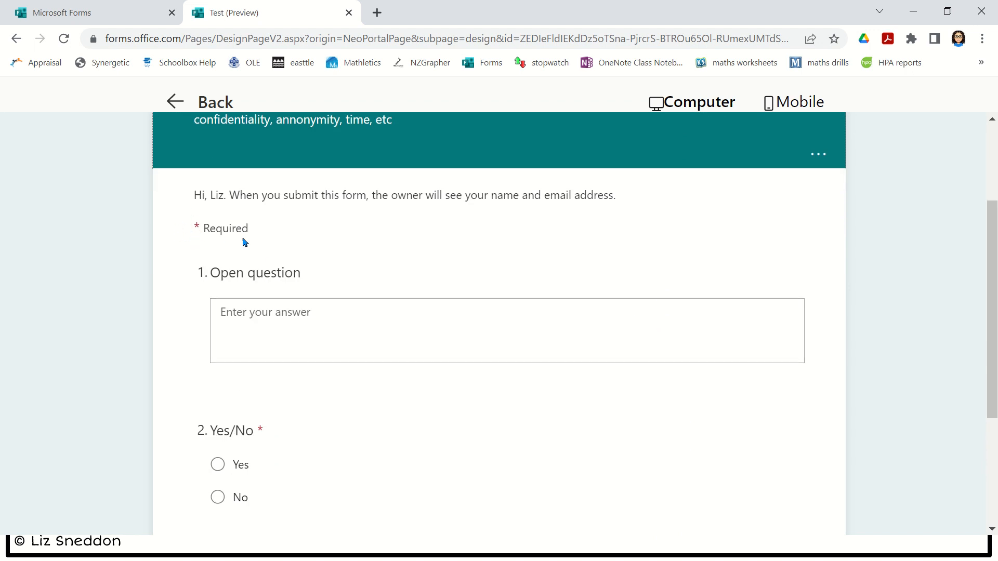
scroll(265, 258, down, 3)
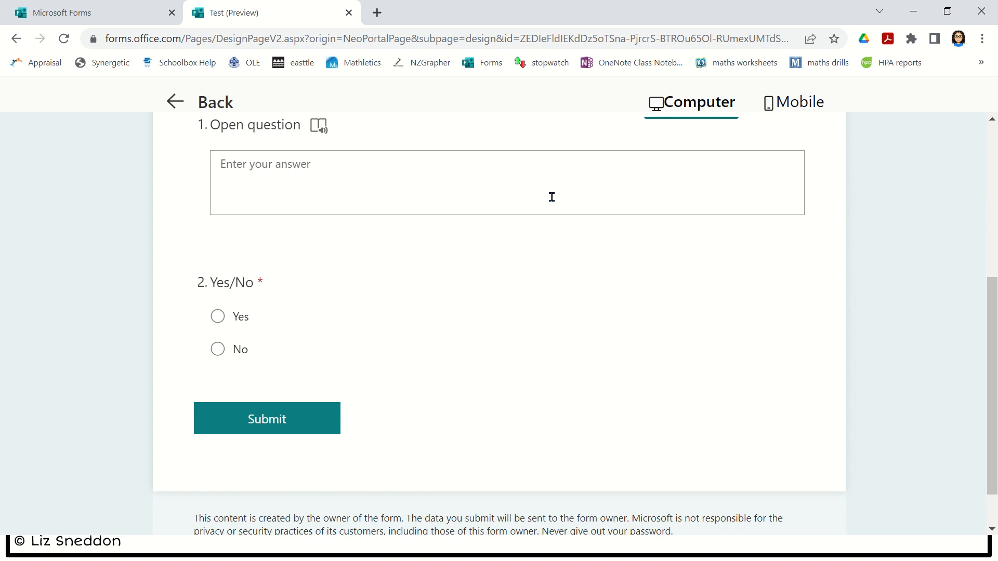
click(169, 102)
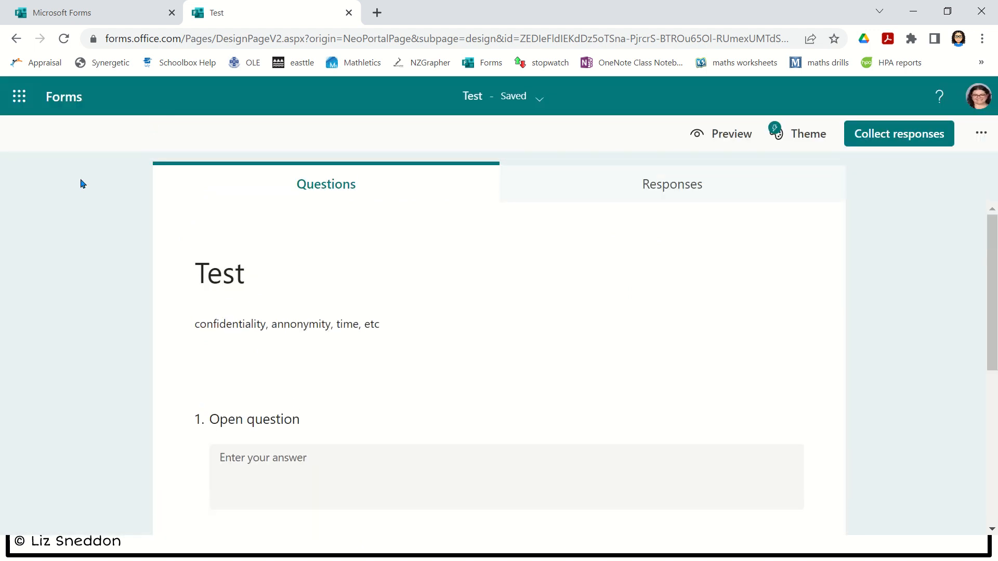
- Add Choice question 3 titled 'Multichoice' with five answers, Option 1 through Option 5
scroll(86, 208, down, 5)
click(245, 418)
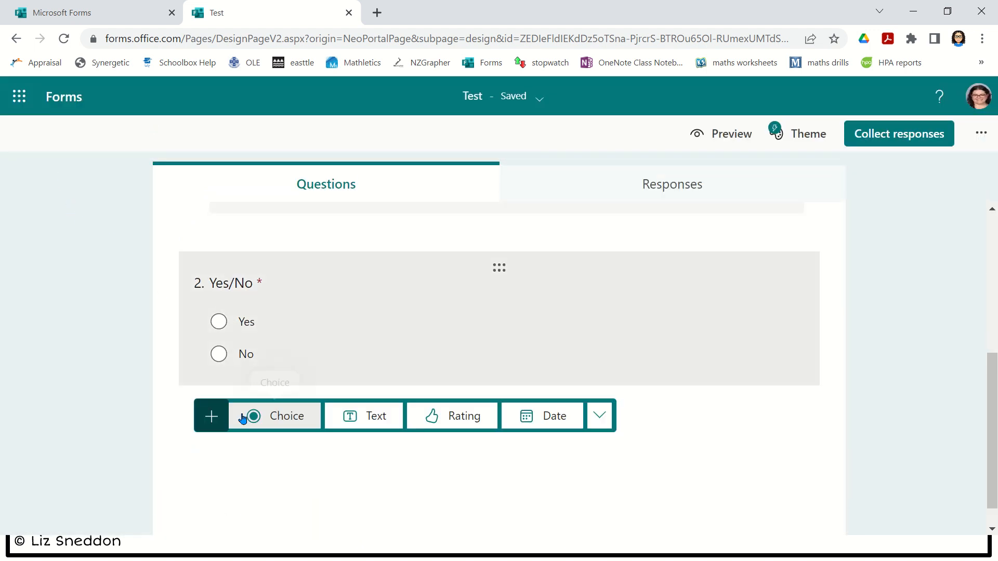
click(276, 415)
text(M)
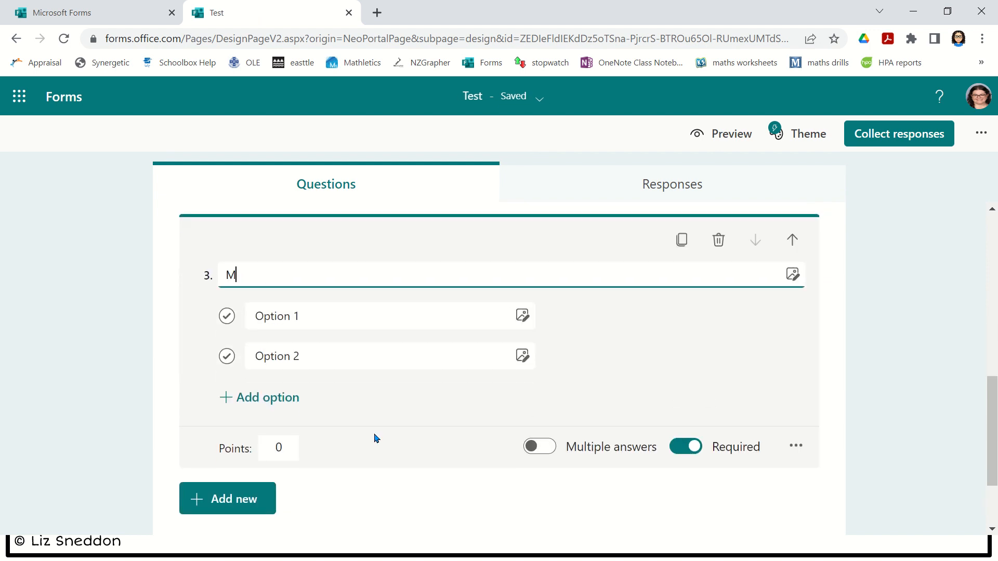
text(ultichoice)
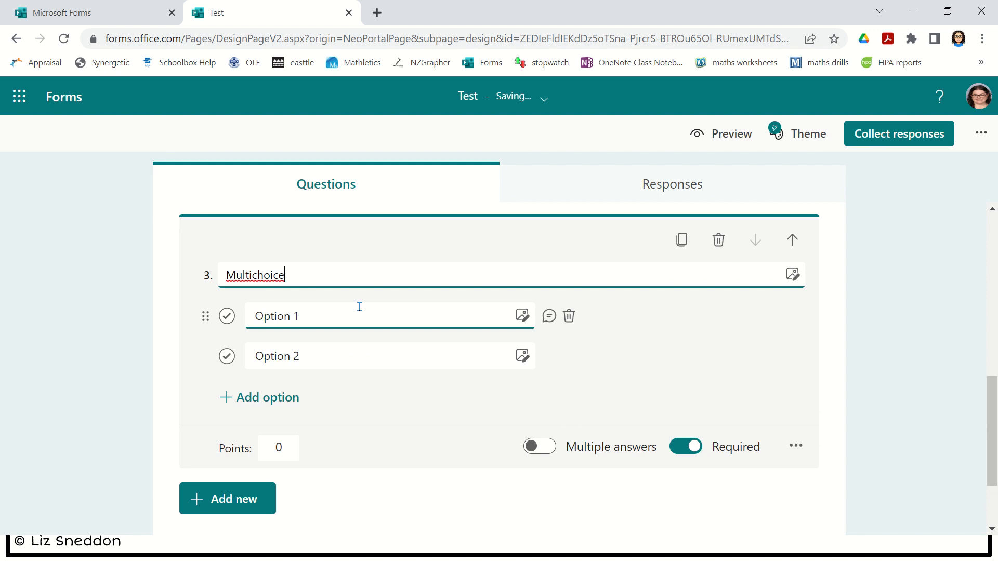
click(258, 404)
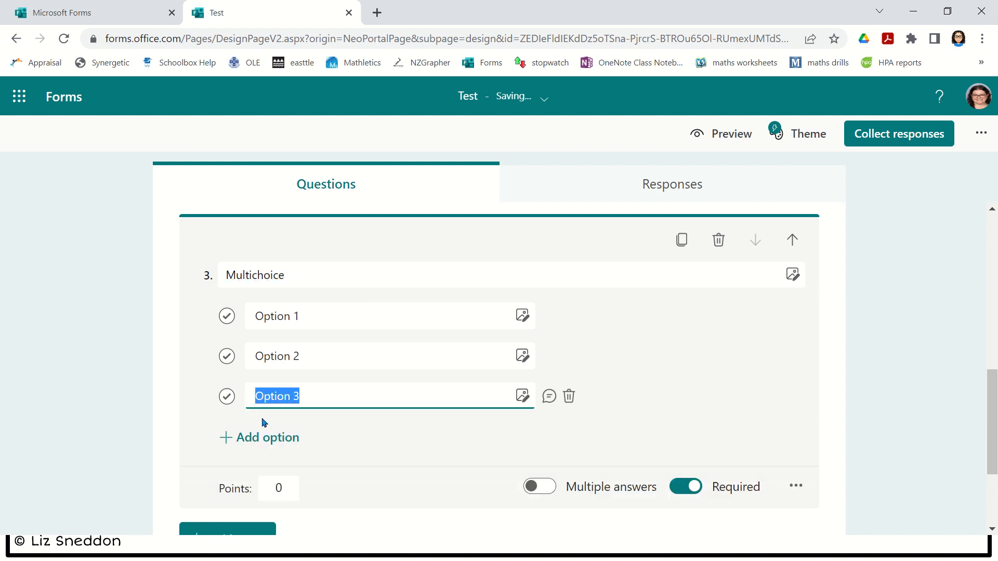
click(270, 440)
click(278, 487)
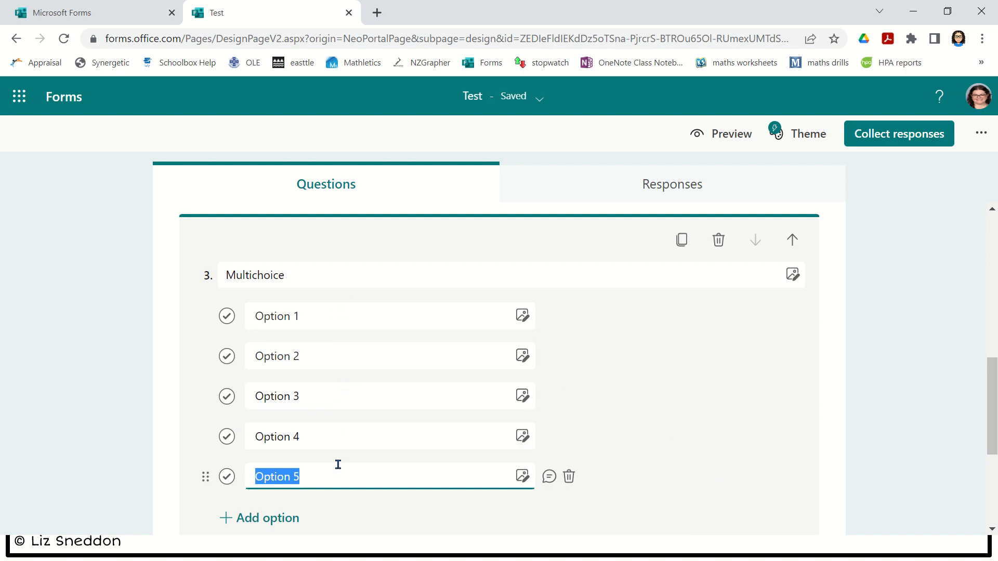
click(347, 309)
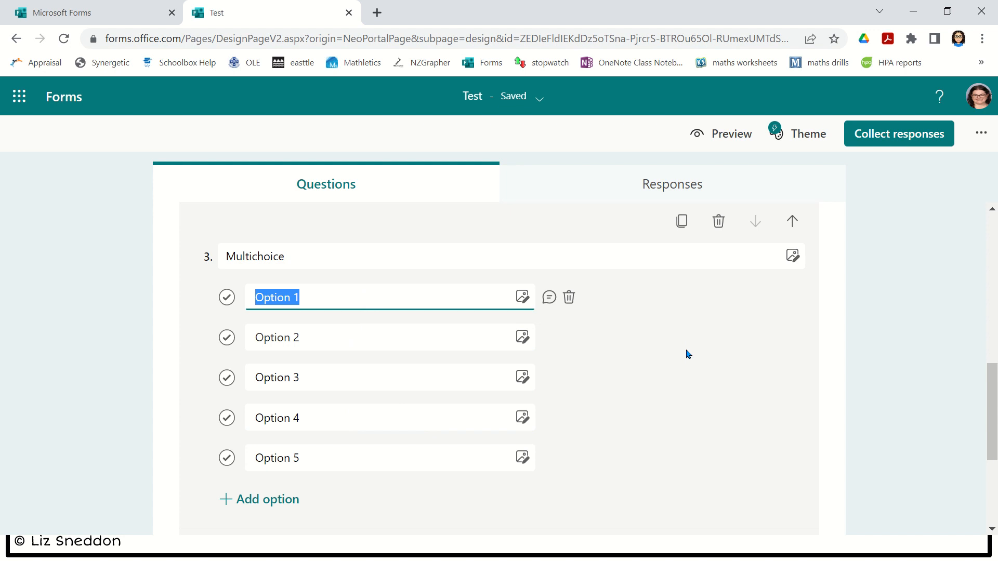
scroll(687, 353, down, 3)
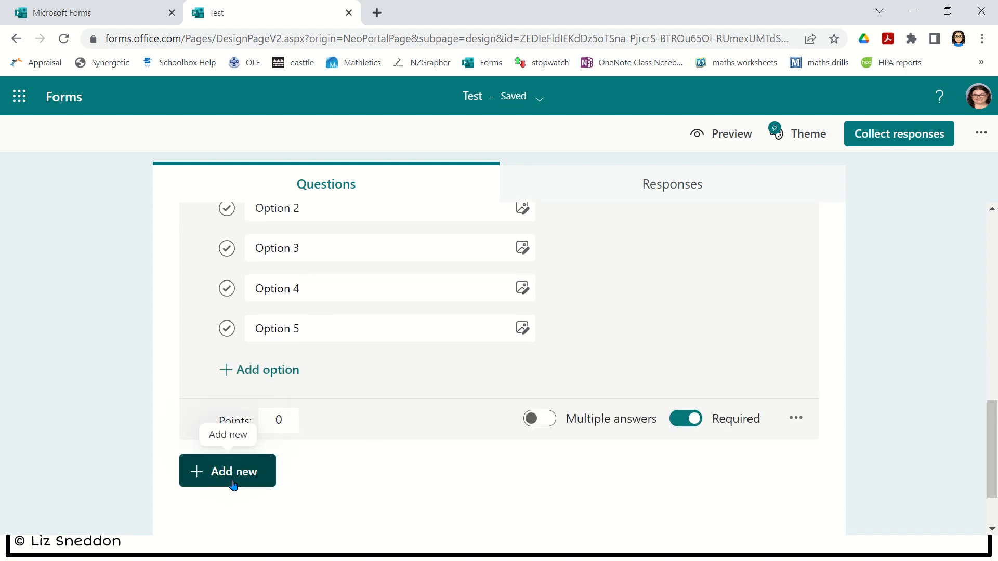
- Add Choice question 4 titled 'Checklist' with 'toast' as its first answer
click(233, 486)
click(268, 474)
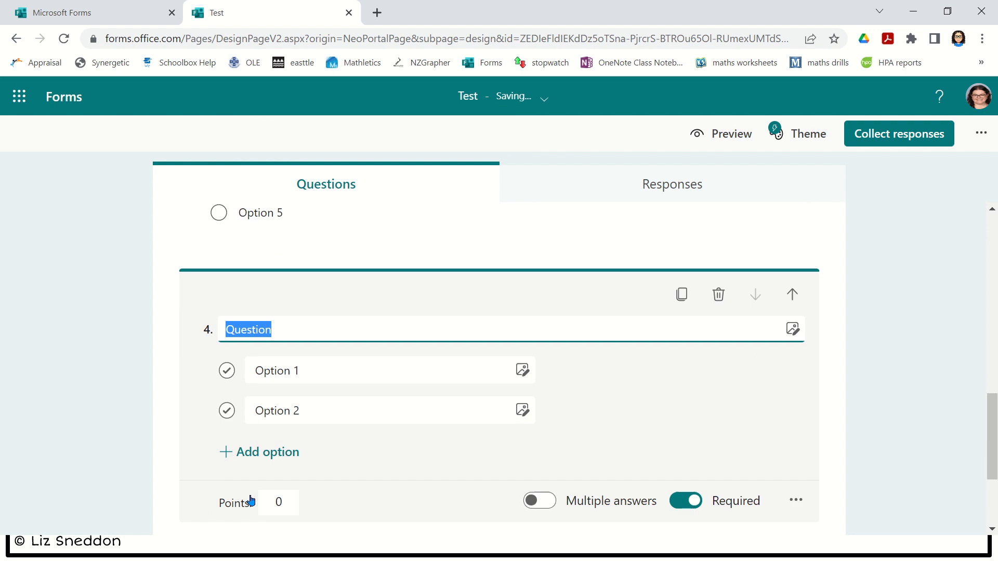
text(Che)
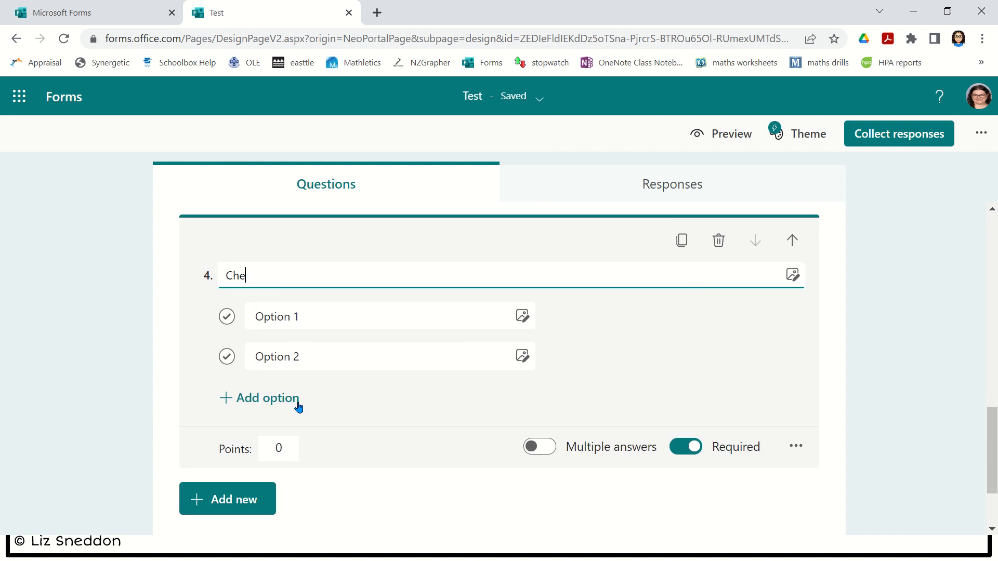
text(cklist)
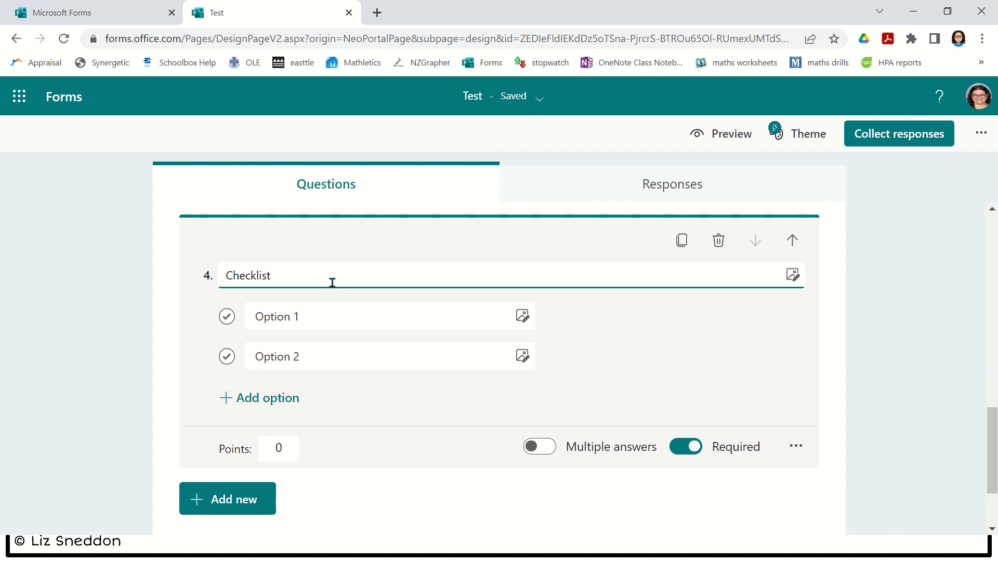
click(316, 316)
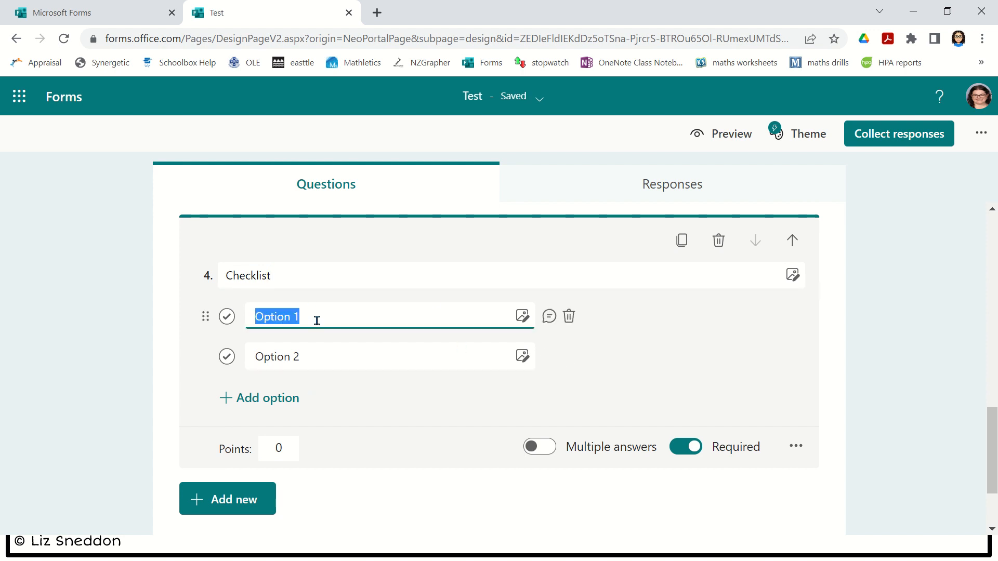
text(toast)
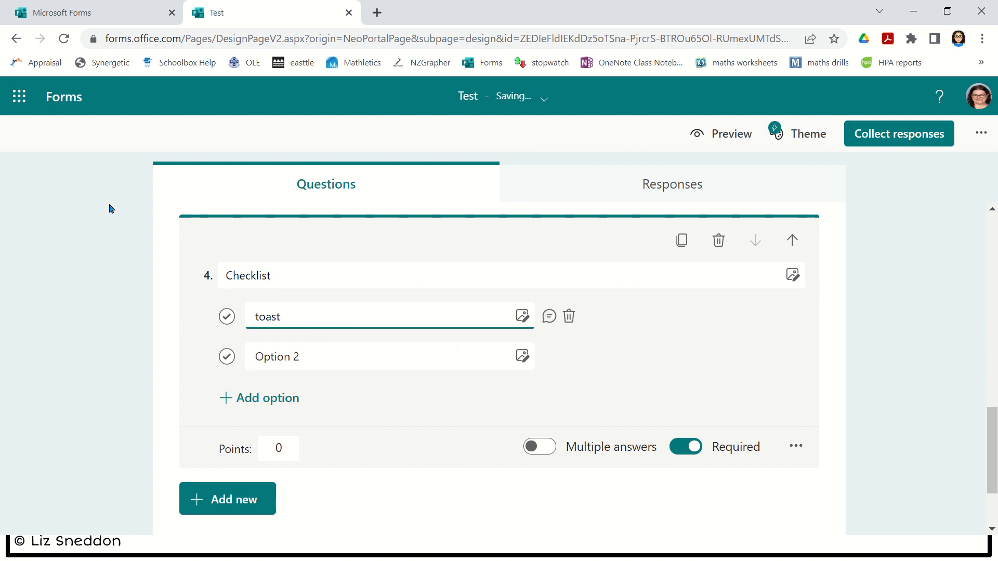
- Add the answers cereal, smoothie and porridge to Checklist, plus an empty fifth Option 5
click(276, 360)
text(cereal)
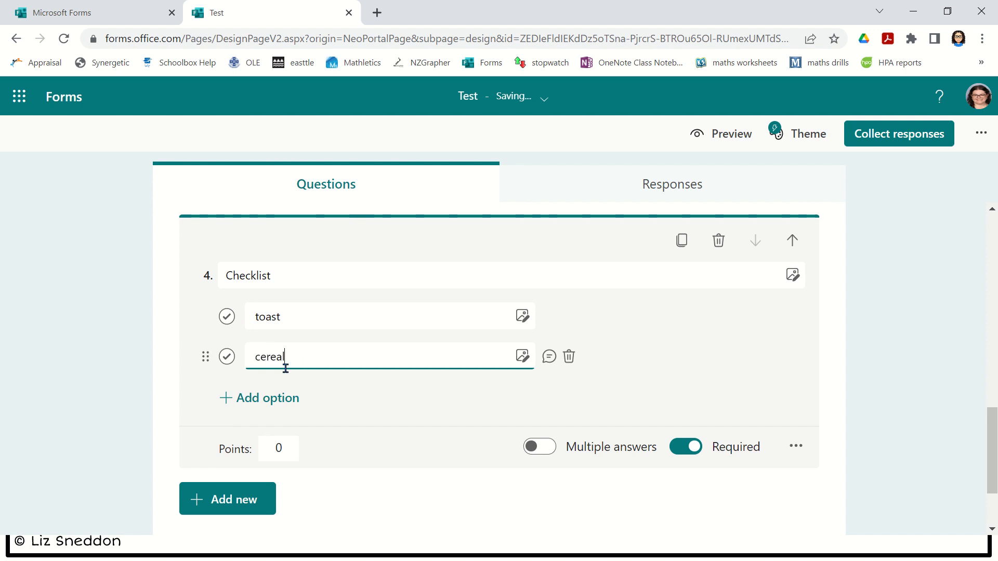
click(270, 398)
text(smoothie)
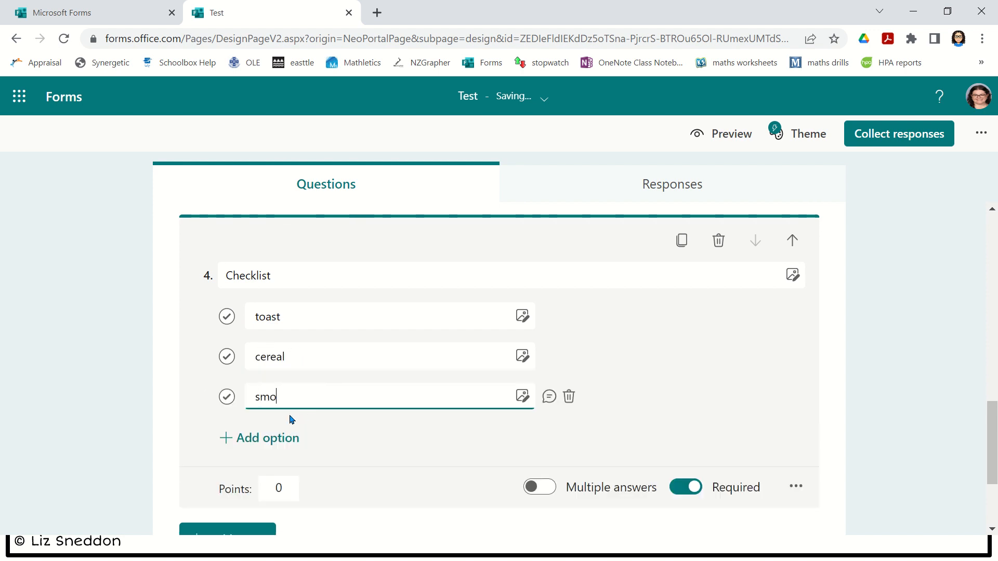
click(280, 440)
text(po)
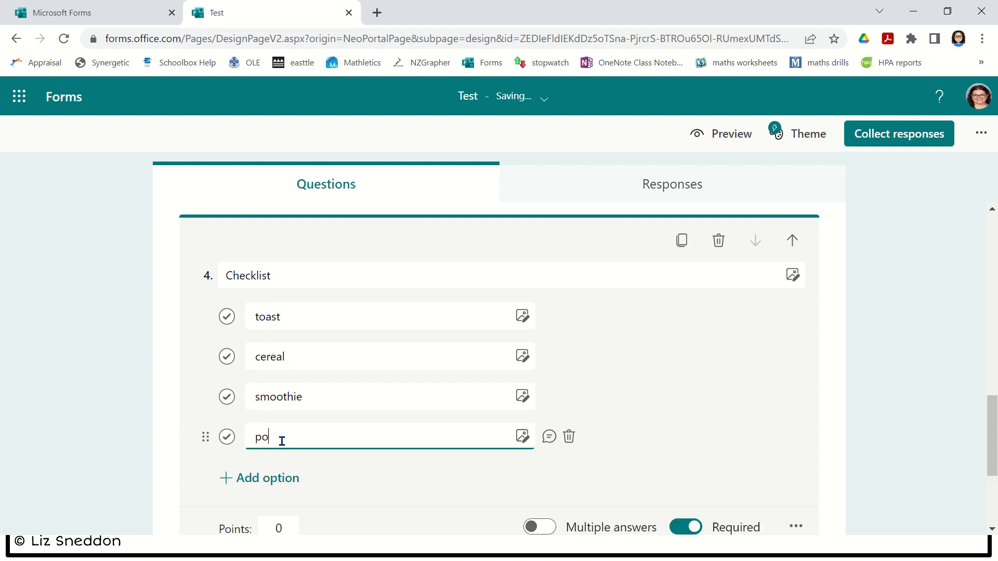
text(rriodge)
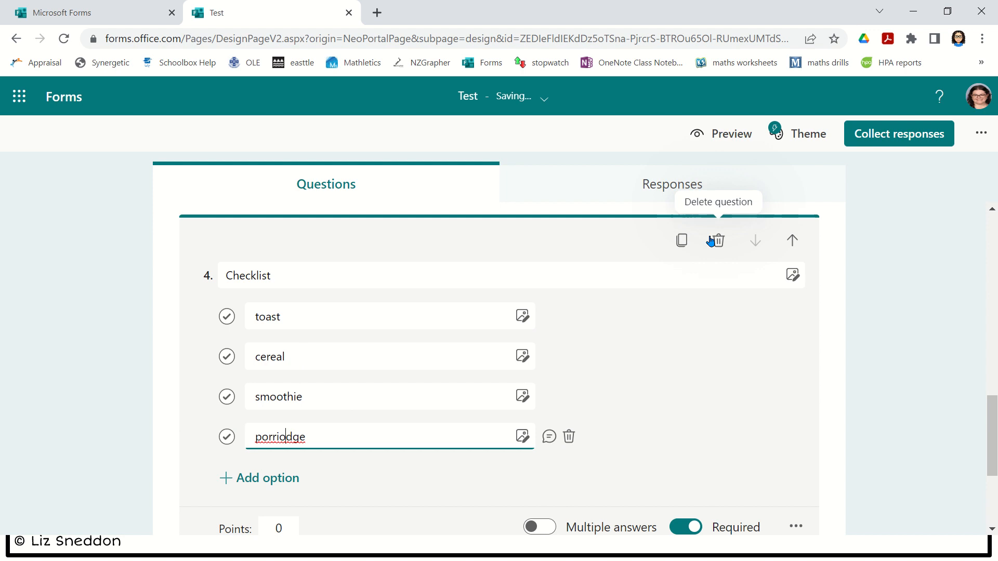
key(BackSpace)
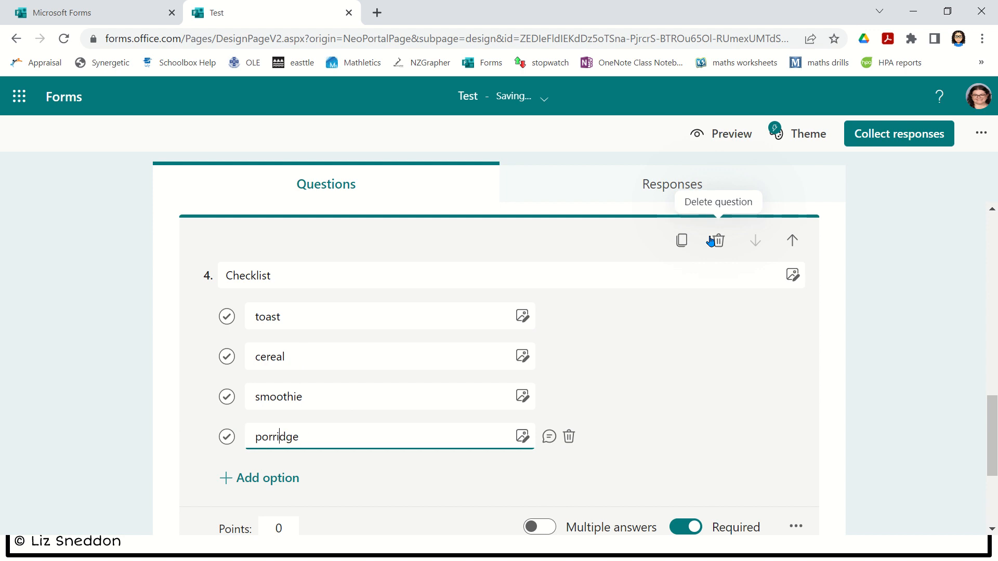
click(267, 478)
scroll(383, 377, down, 2)
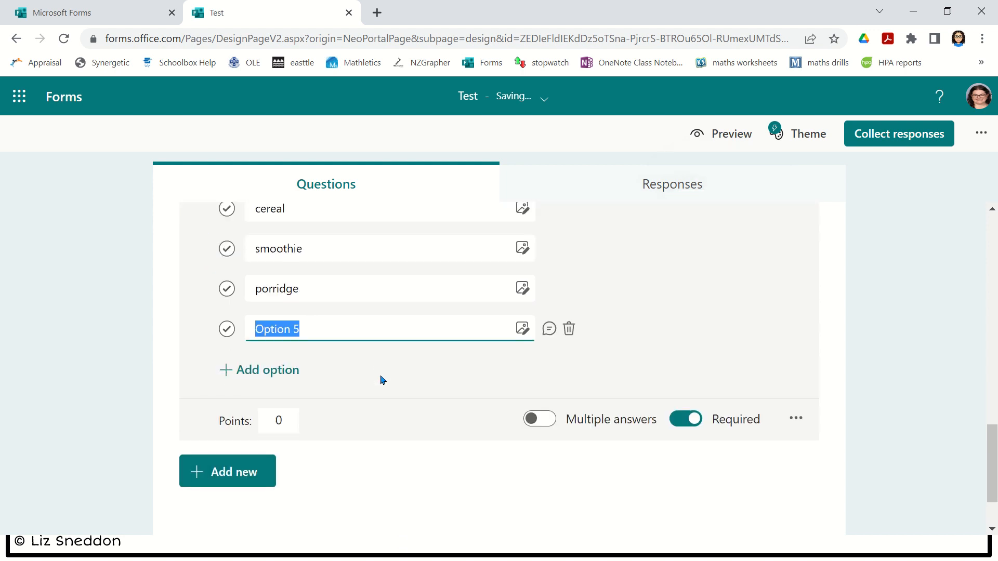
scroll(383, 380, up, 1)
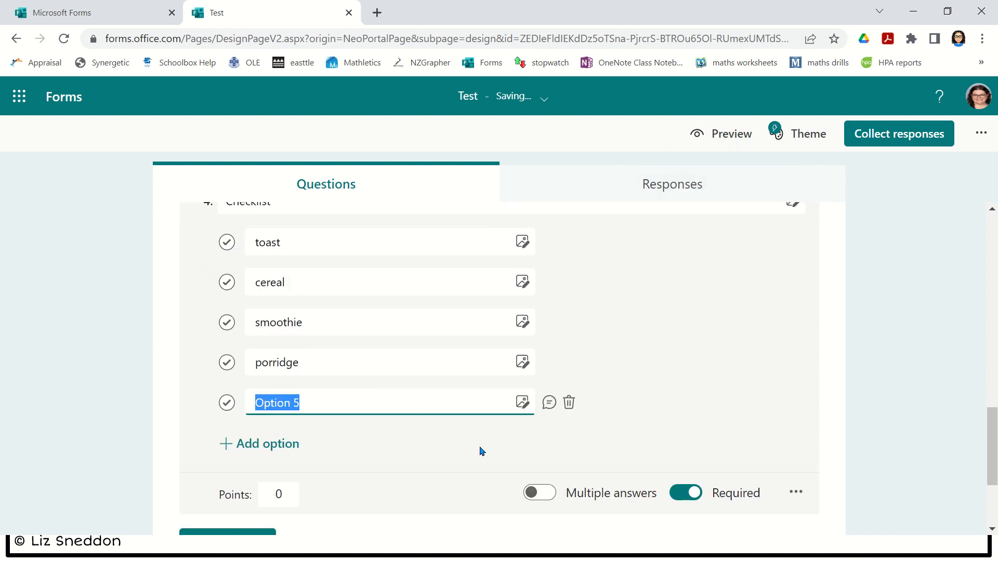
- Turn on Multiple answers for the Checklist question and keep total selections at No limit
click(529, 500)
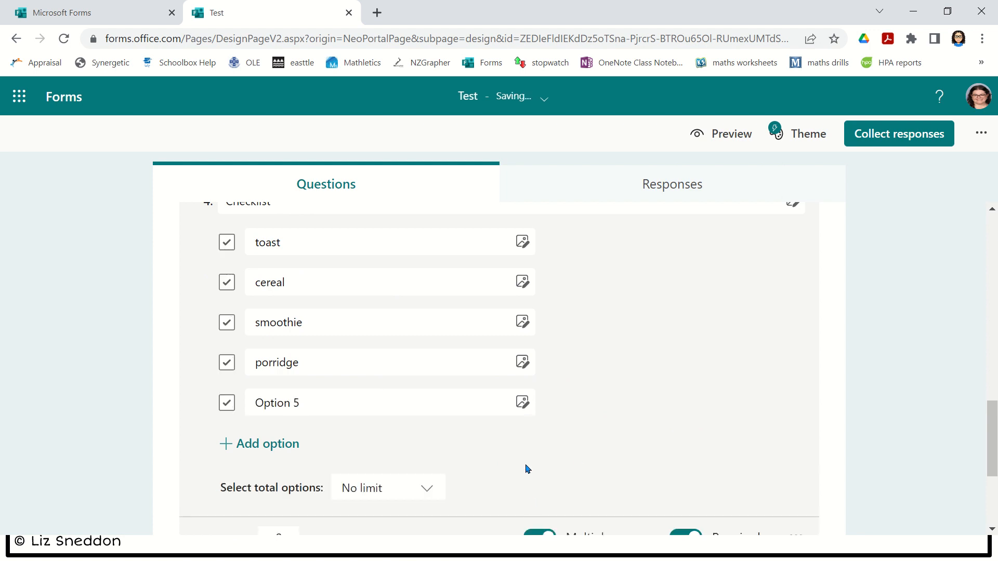
scroll(528, 468, up, 1)
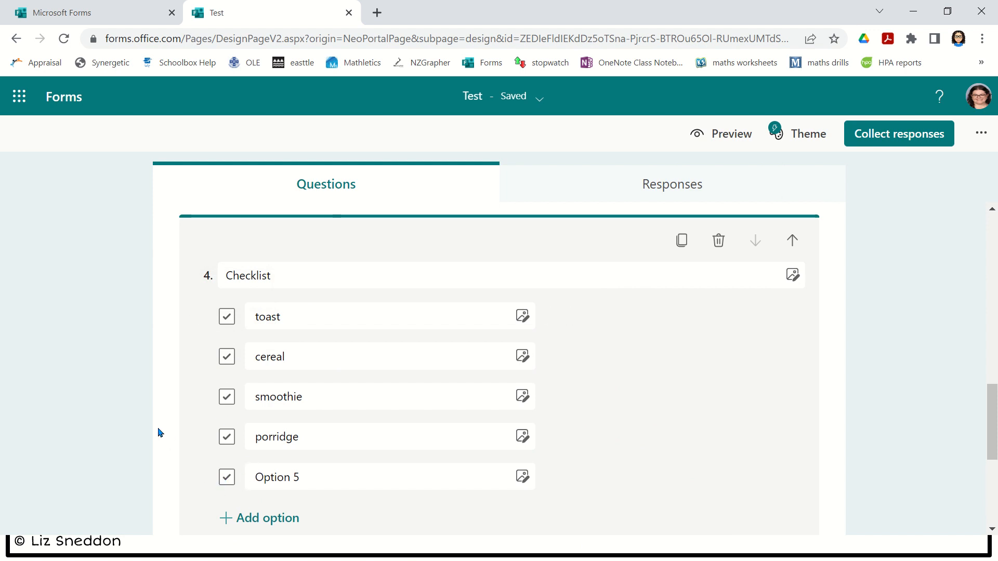
scroll(159, 433, down, 3)
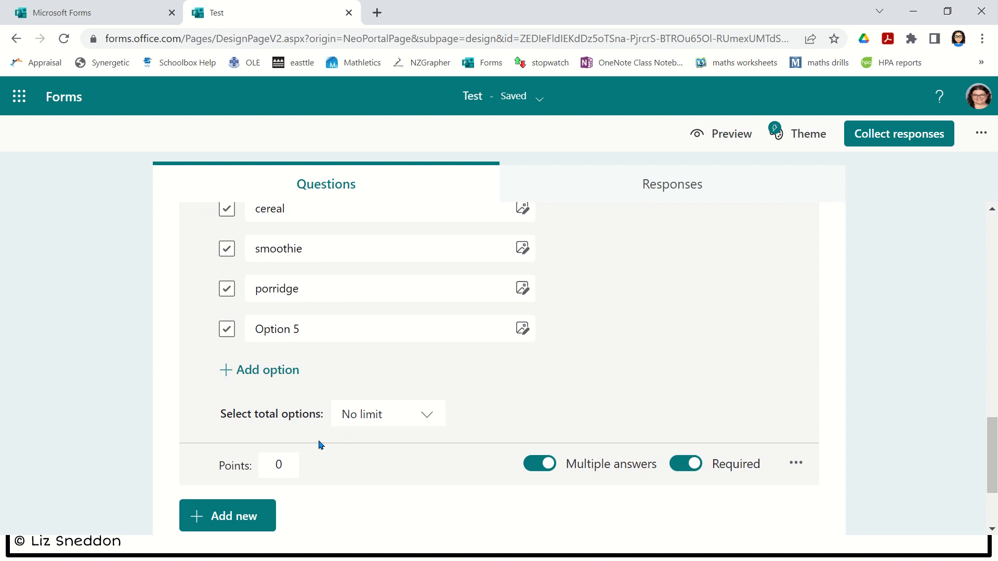
click(418, 416)
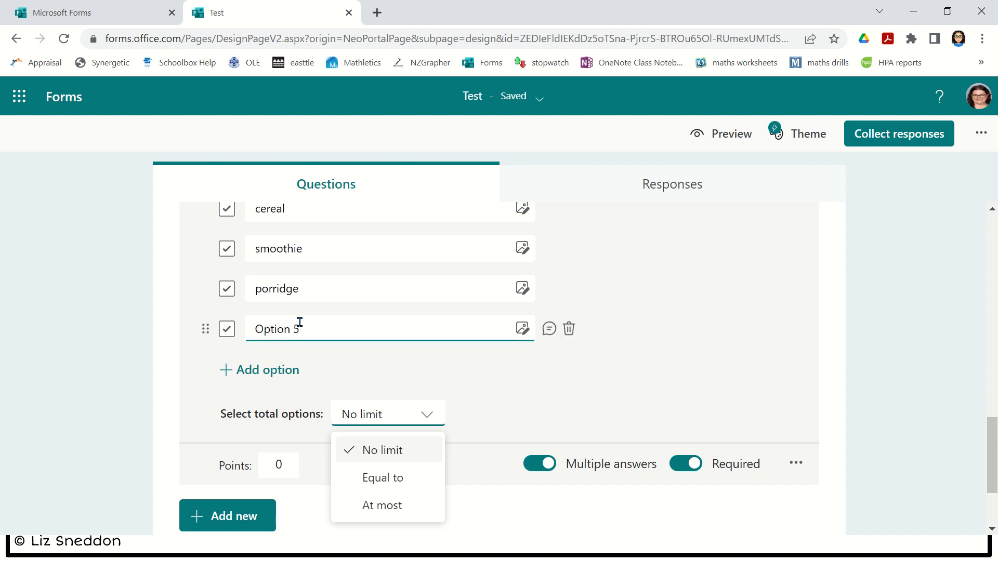
click(651, 363)
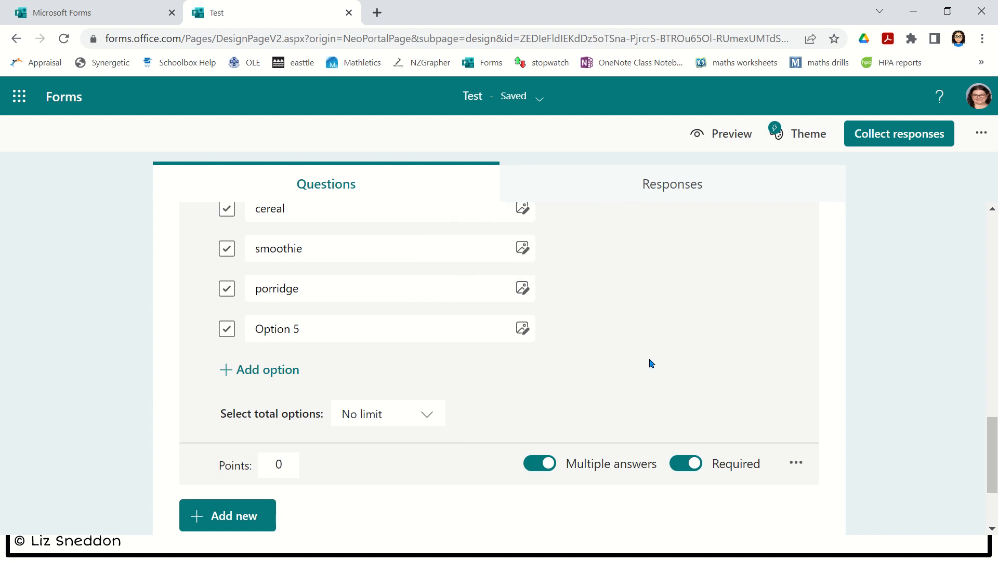
scroll(629, 368, down, 2)
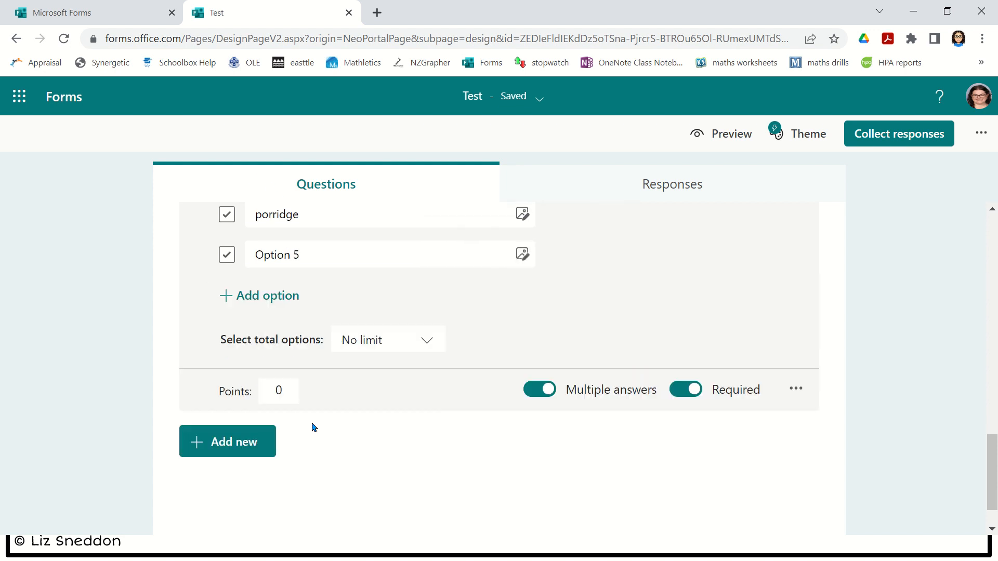
click(247, 441)
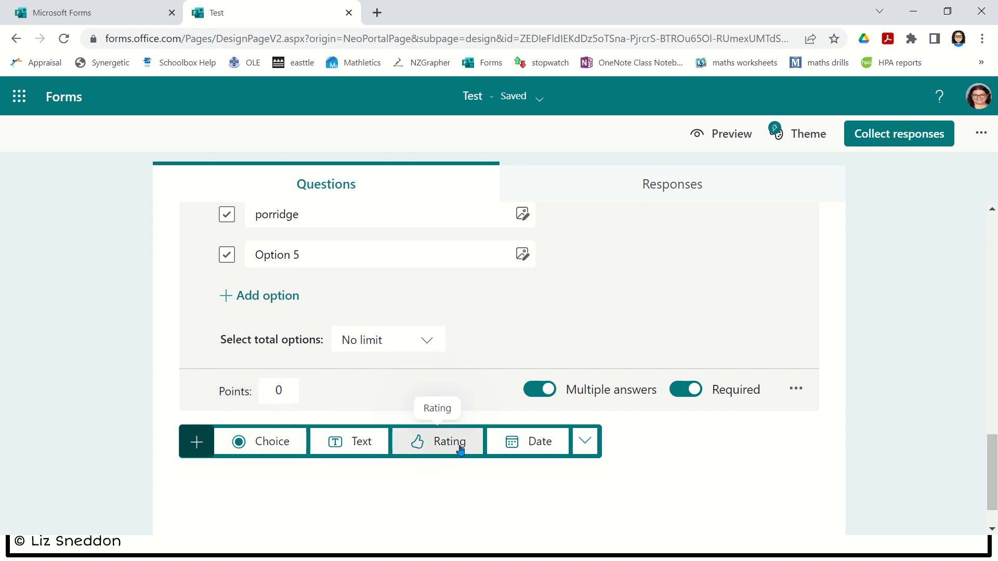
- Add question 5 as a star Rating question with 3 levels, titled 'Rating'
click(461, 451)
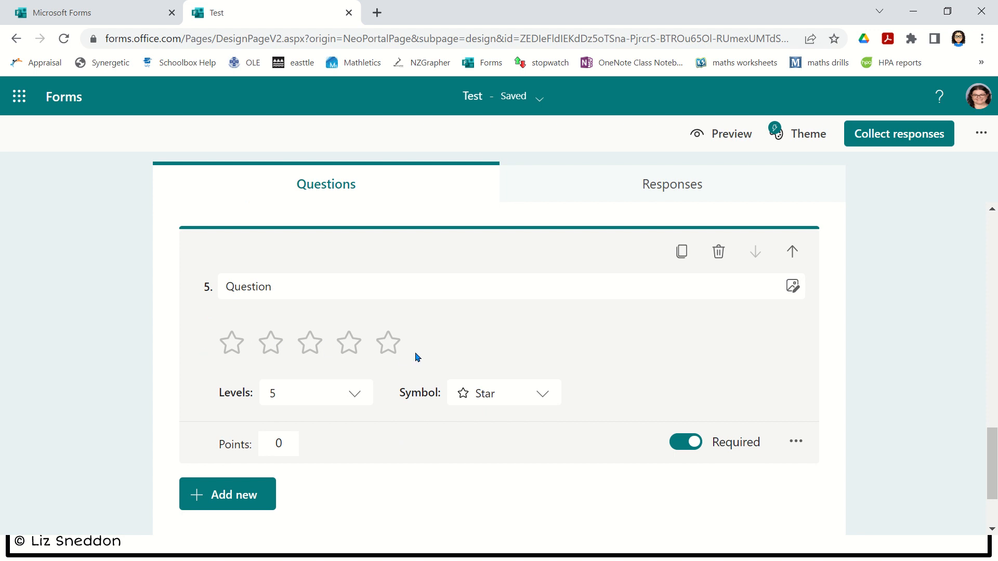
click(547, 396)
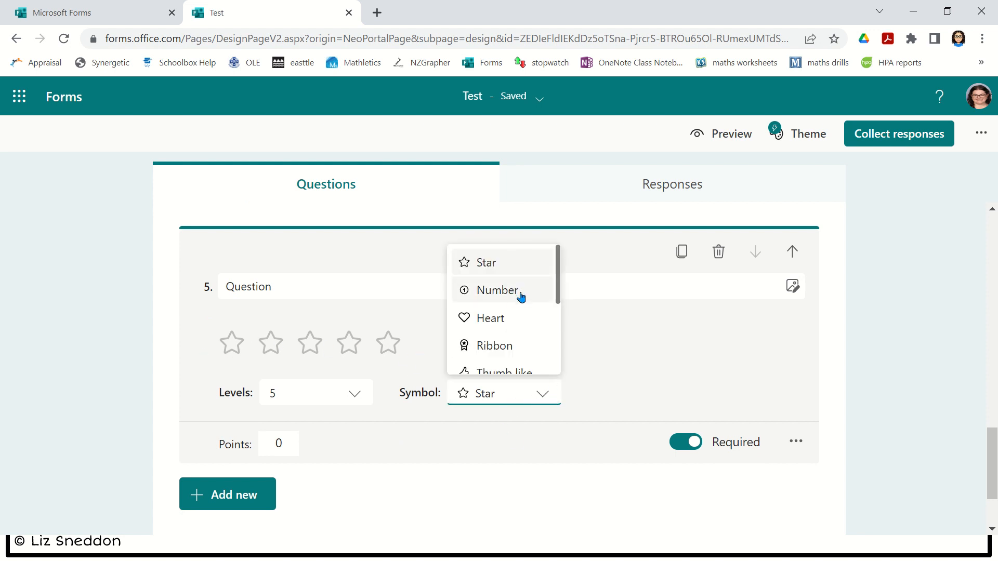
scroll(527, 319, down, 2)
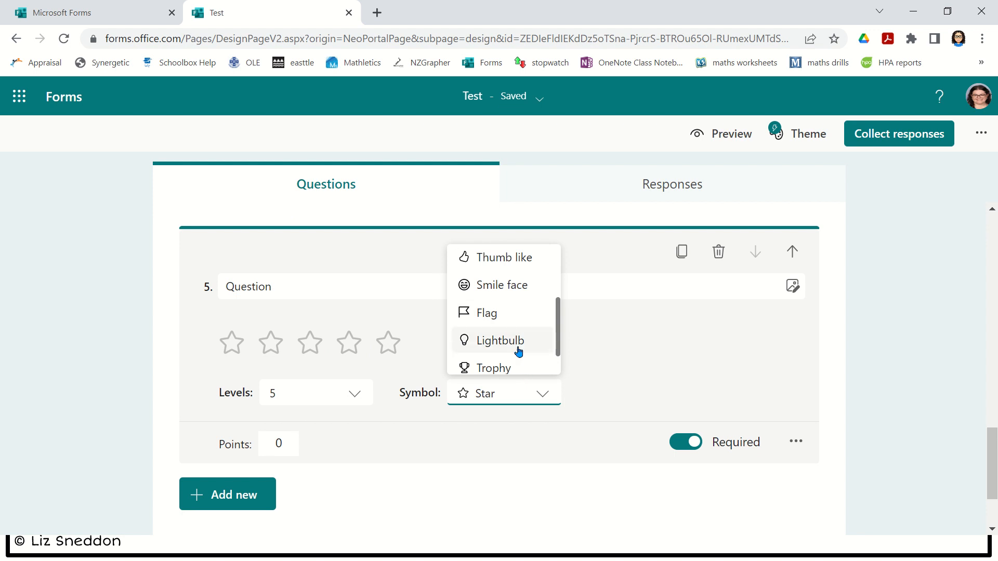
scroll(519, 355, down, 1)
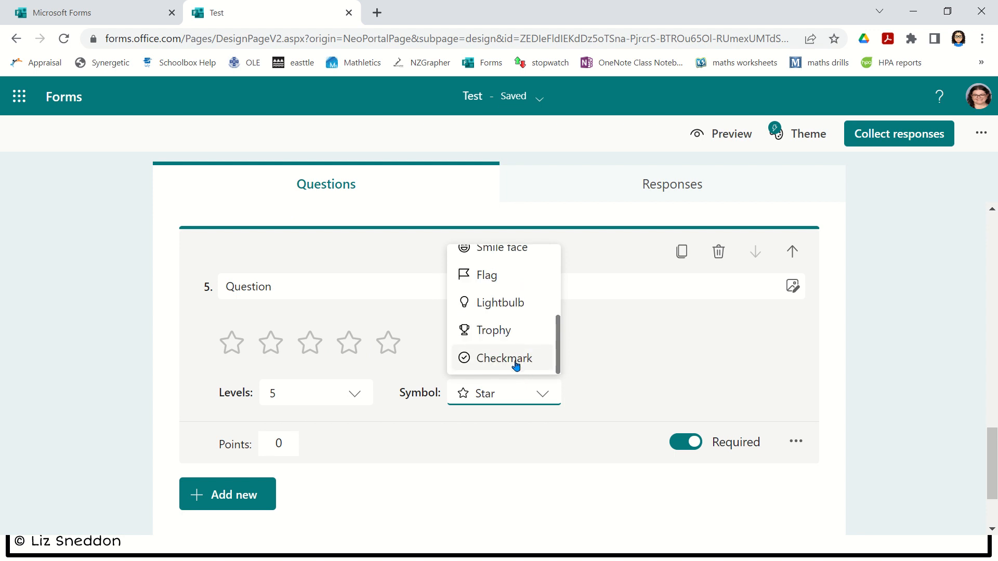
click(356, 397)
click(356, 396)
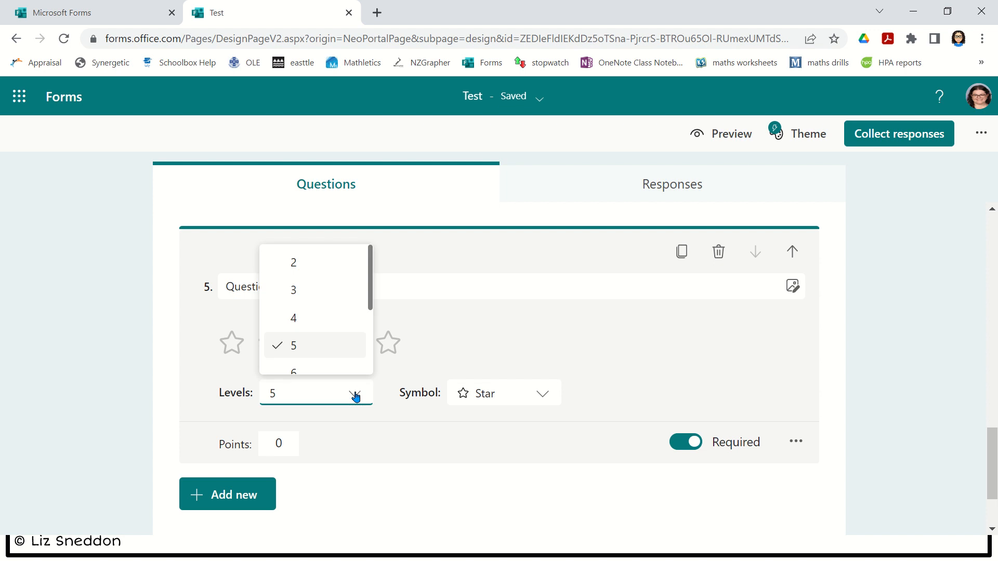
click(330, 291)
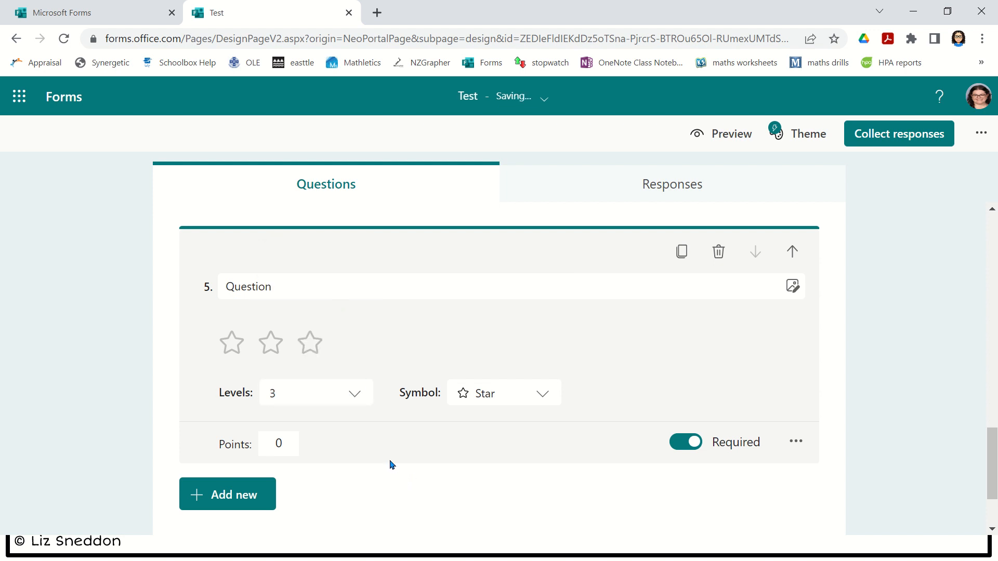
click(337, 297)
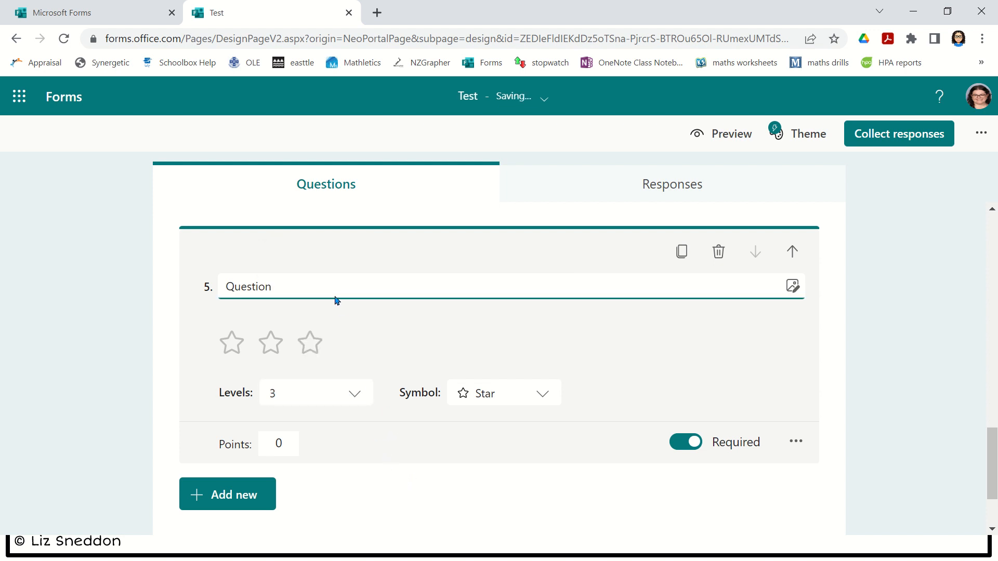
click(336, 280)
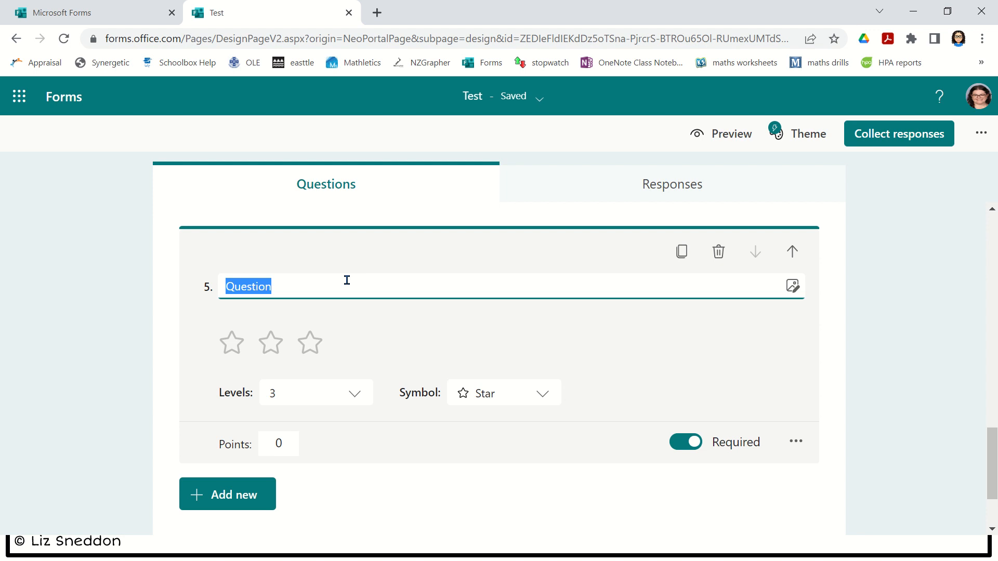
text(Rating)
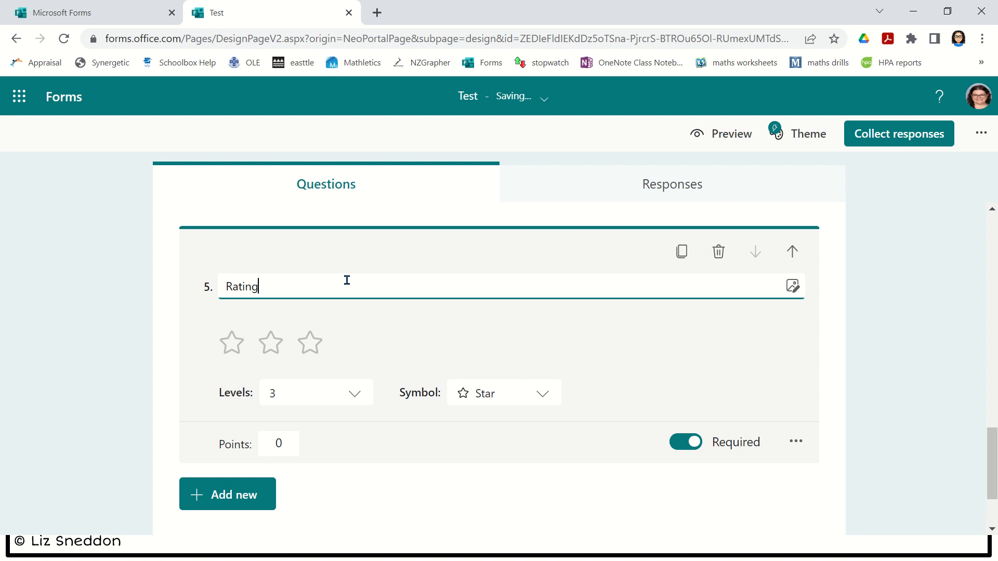
click(207, 510)
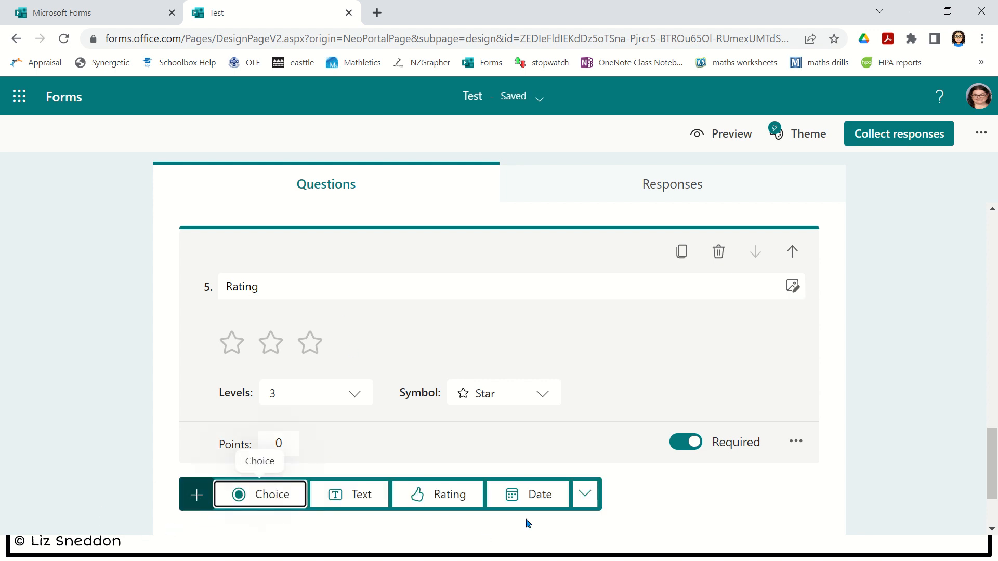
- Add a Ranking question titled 'Ranking' with Option 1 to Option 3
click(586, 495)
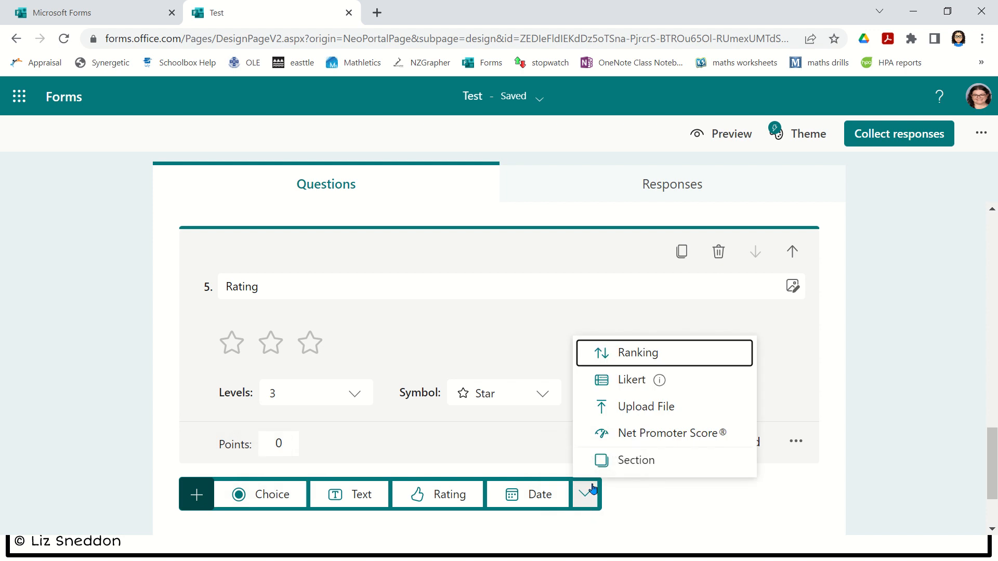
click(662, 357)
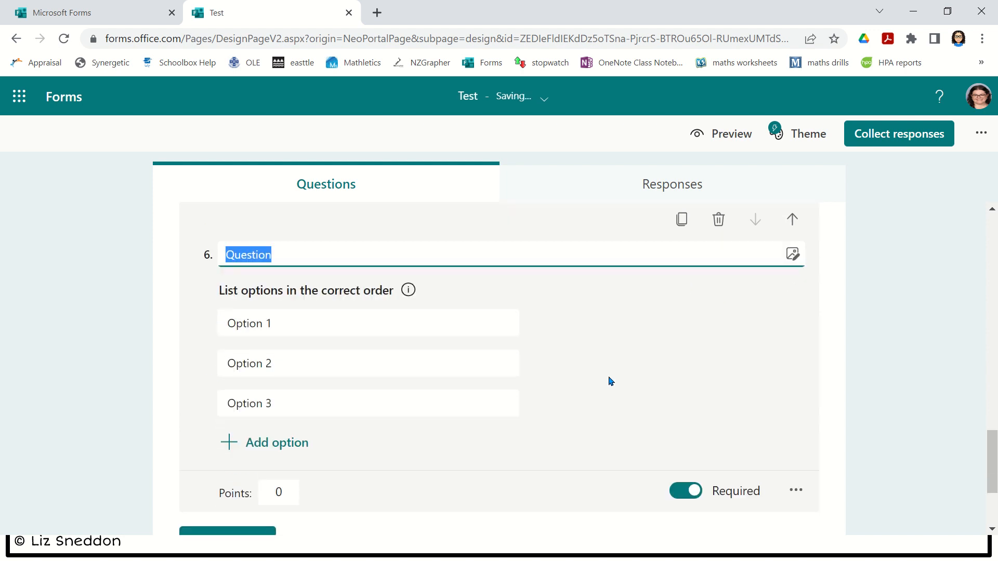
text(Ranking)
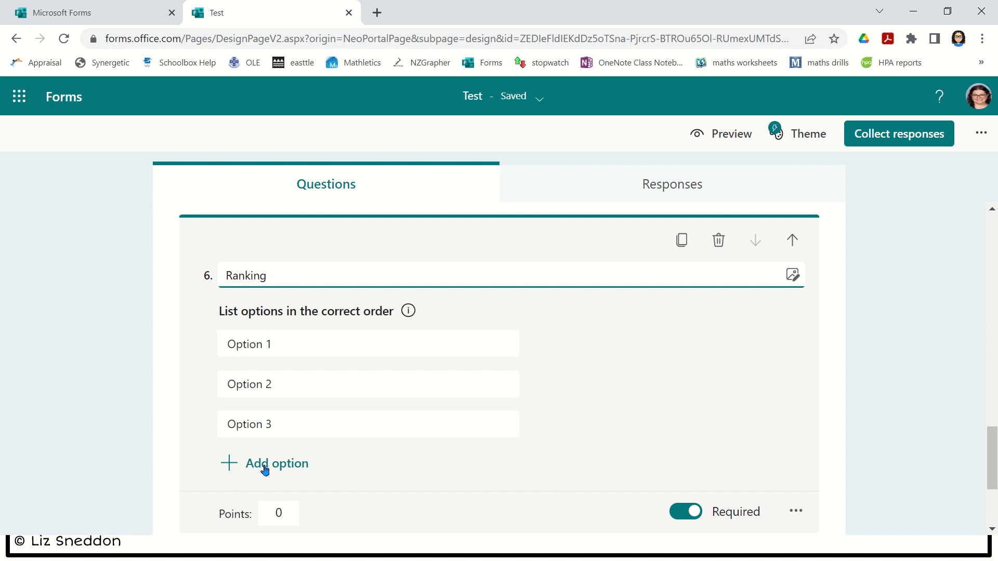
scroll(268, 472, down, 2)
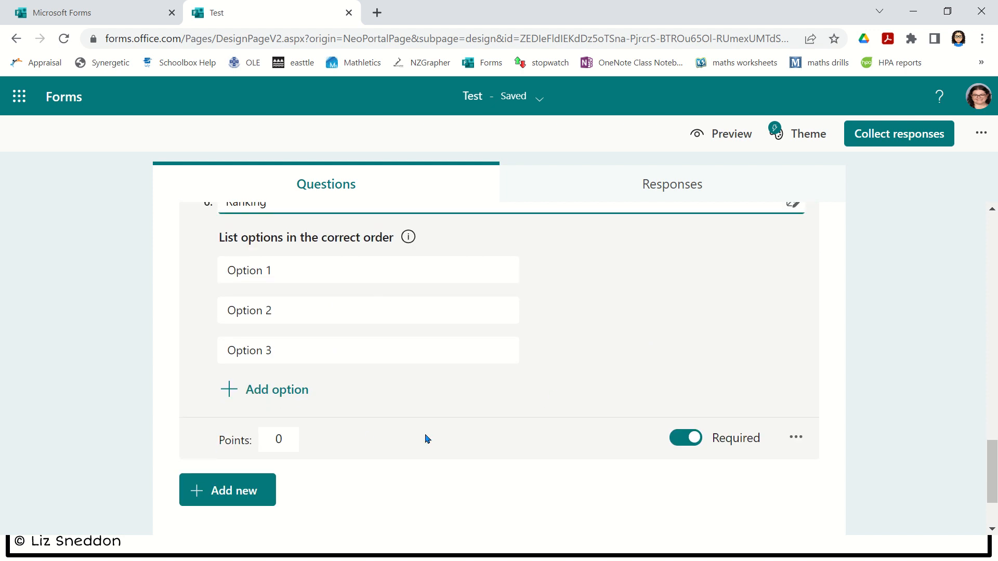
- Open the desktop preview and answer question 3 with Option 4
click(732, 136)
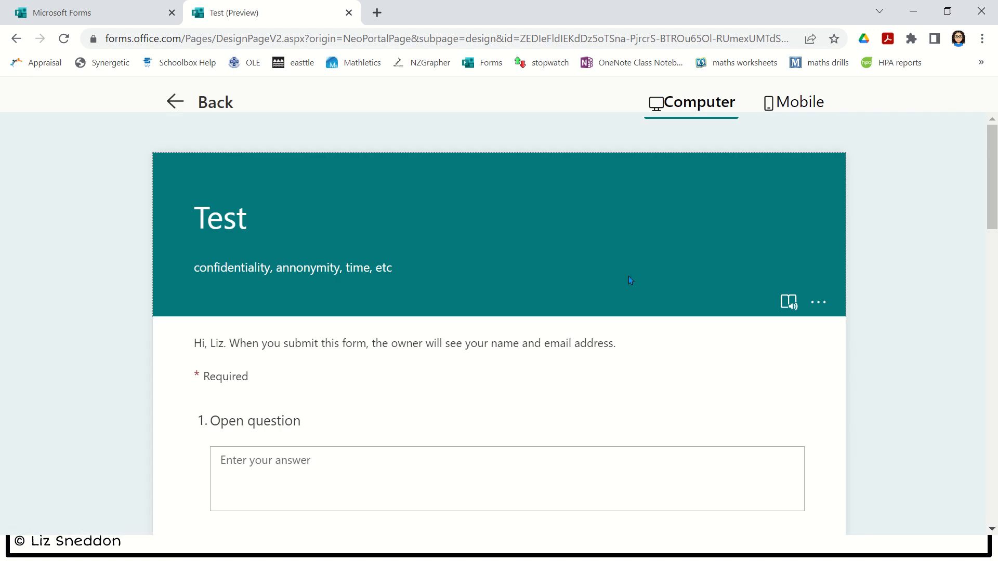
scroll(628, 276, down, 2)
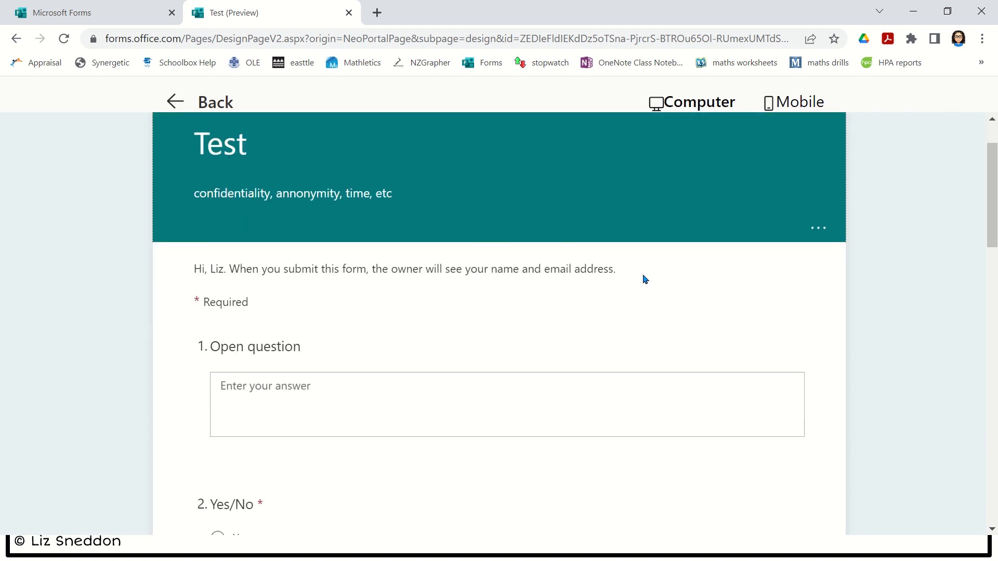
scroll(646, 281, down, 2)
scroll(642, 299, down, 6)
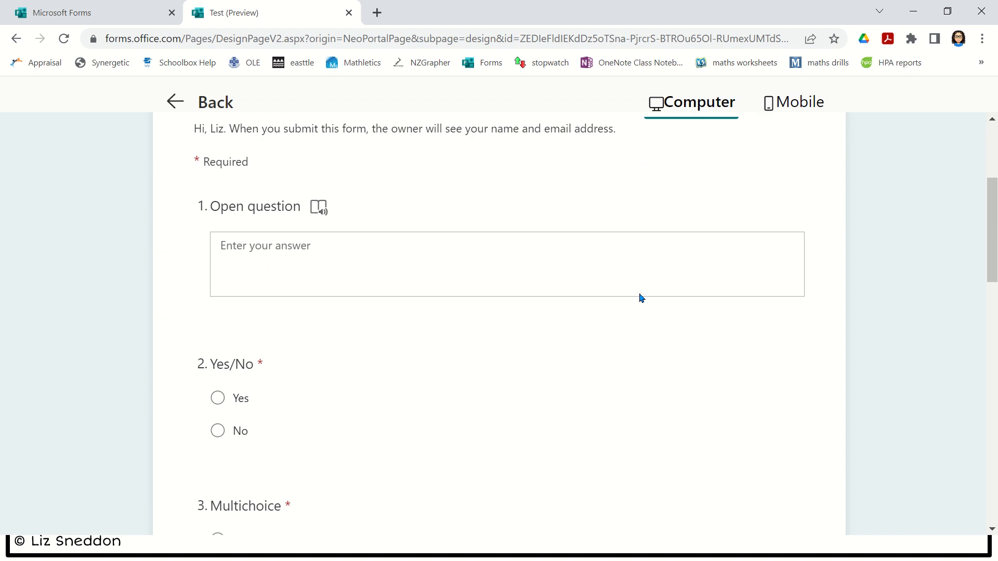
scroll(642, 293, down, 4)
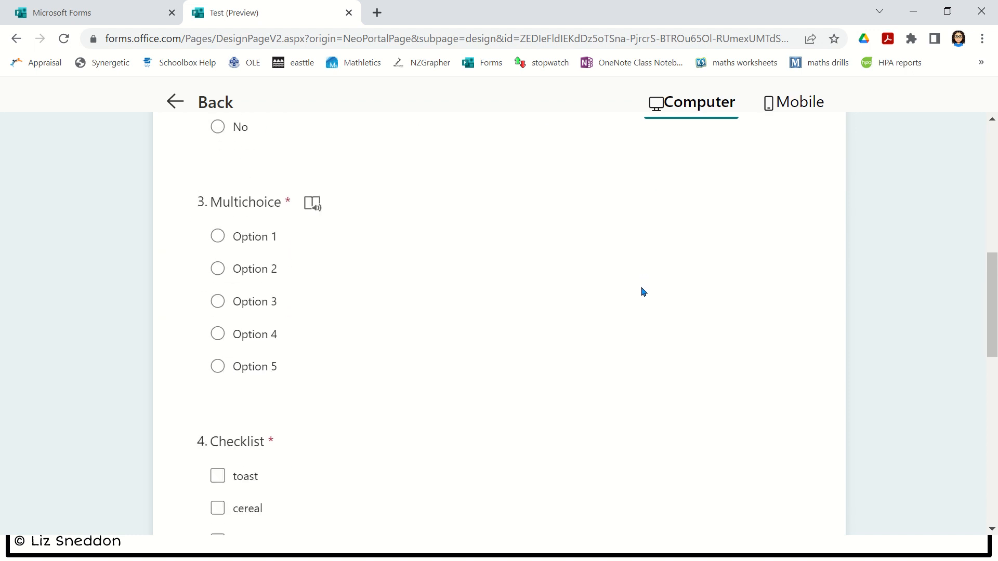
click(217, 268)
click(217, 333)
- Tick toast, cereal and smoothie in the Checklist question
scroll(252, 405, down, 5)
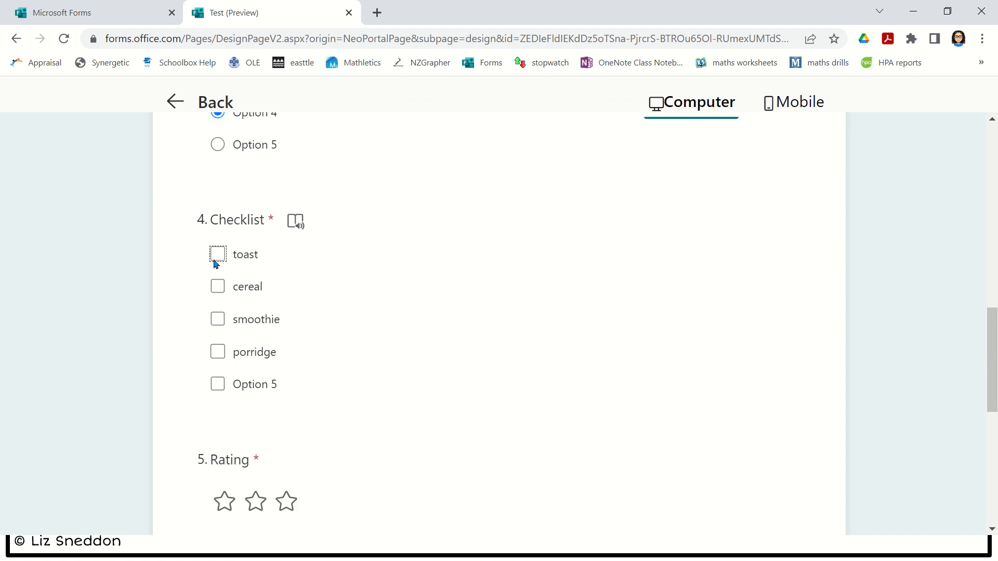
click(217, 256)
click(215, 289)
click(217, 322)
scroll(338, 340, down, 3)
- Give the Rating two stars and rank Option 3, Option 1, Option 2
click(287, 279)
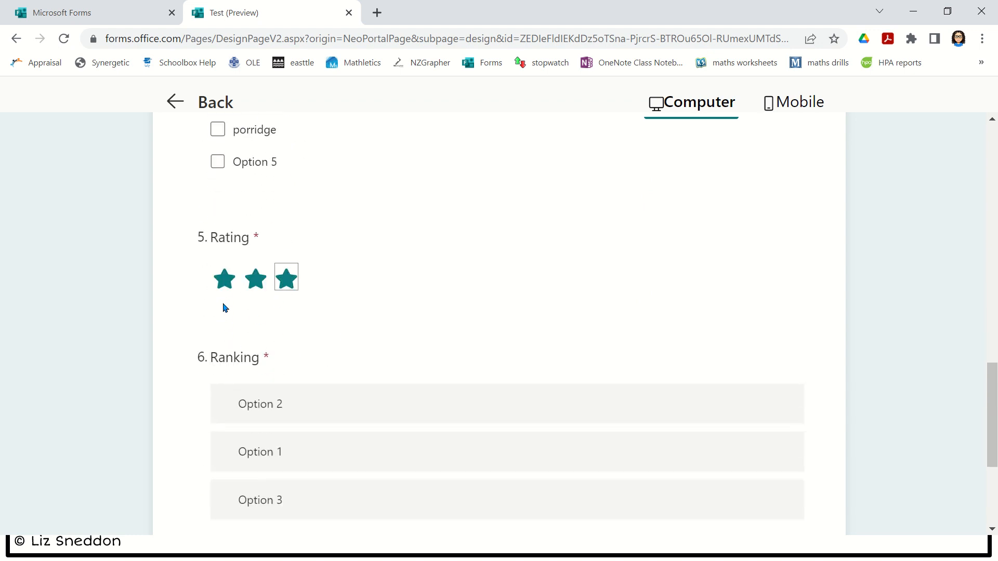
click(256, 279)
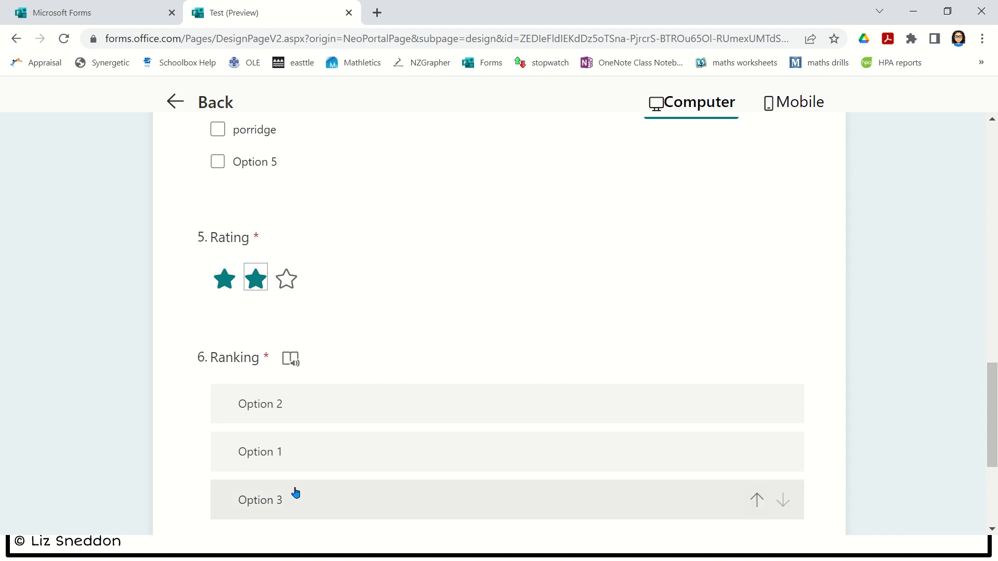
scroll(364, 434, down, 1)
scroll(364, 435, down, 2)
drag(317, 314, 328, 252)
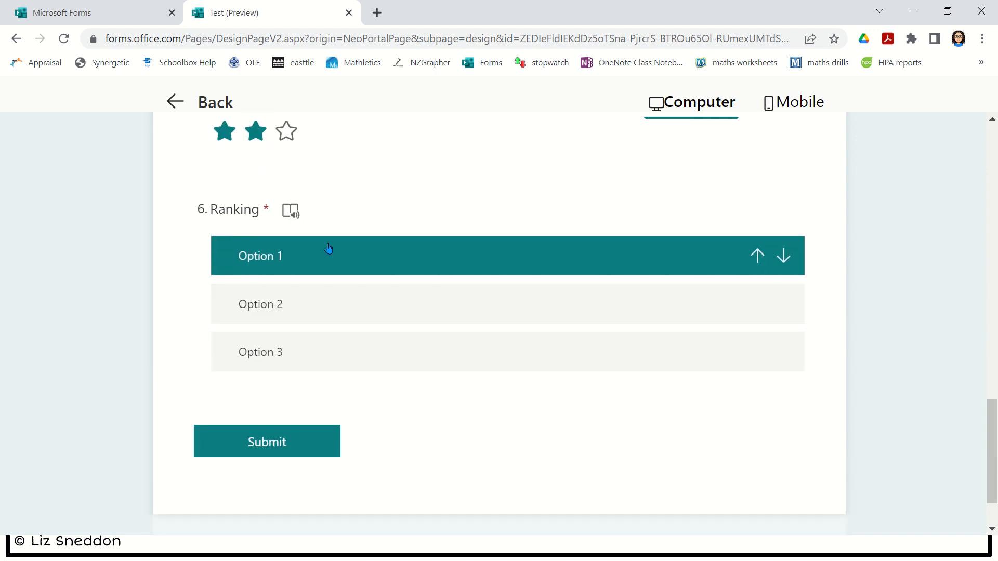
drag(327, 359, 339, 310)
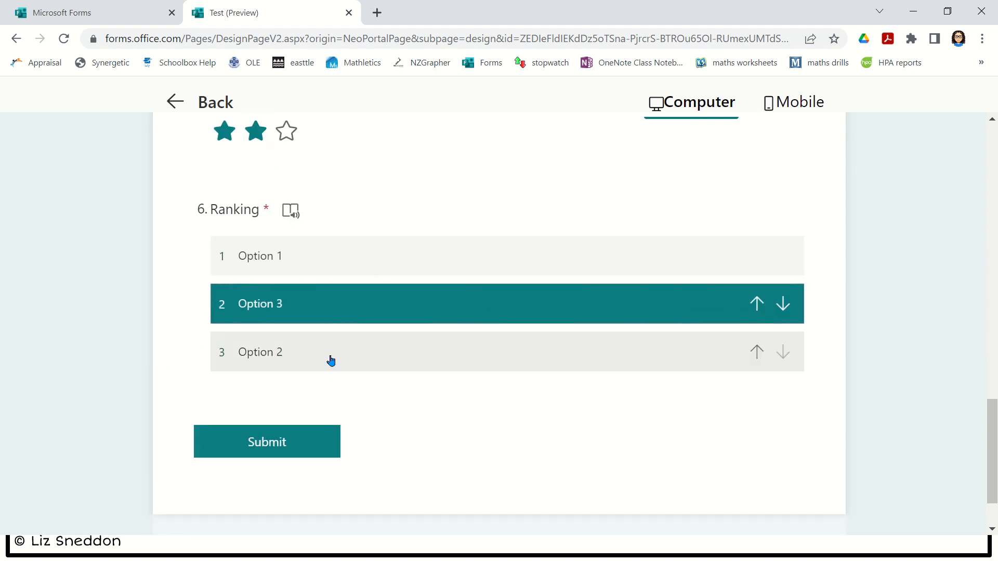
drag(354, 267, 345, 312)
scroll(400, 410, up, 20)
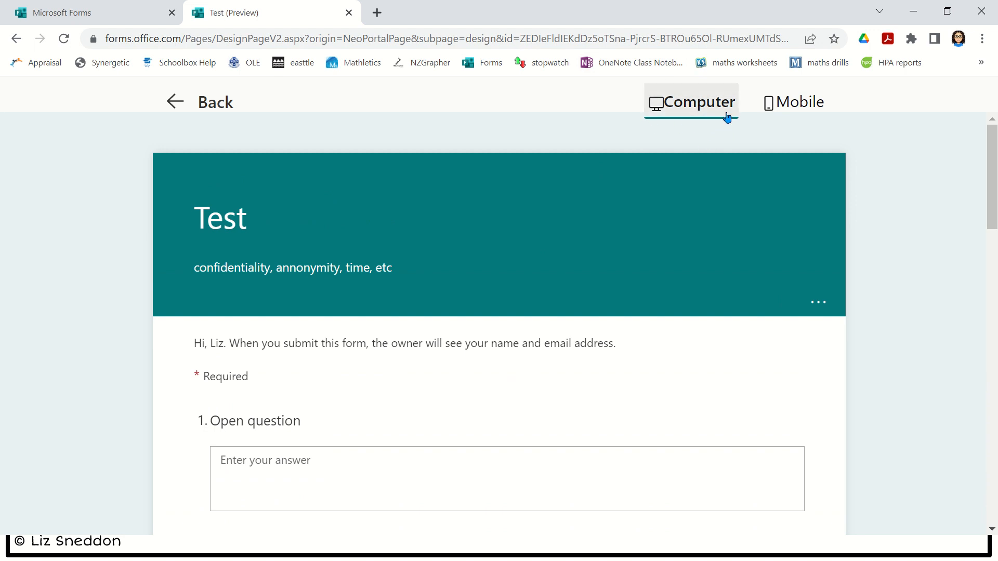
- Scroll through the Mobile preview of the Test quiz, then go Back to the editor
click(812, 110)
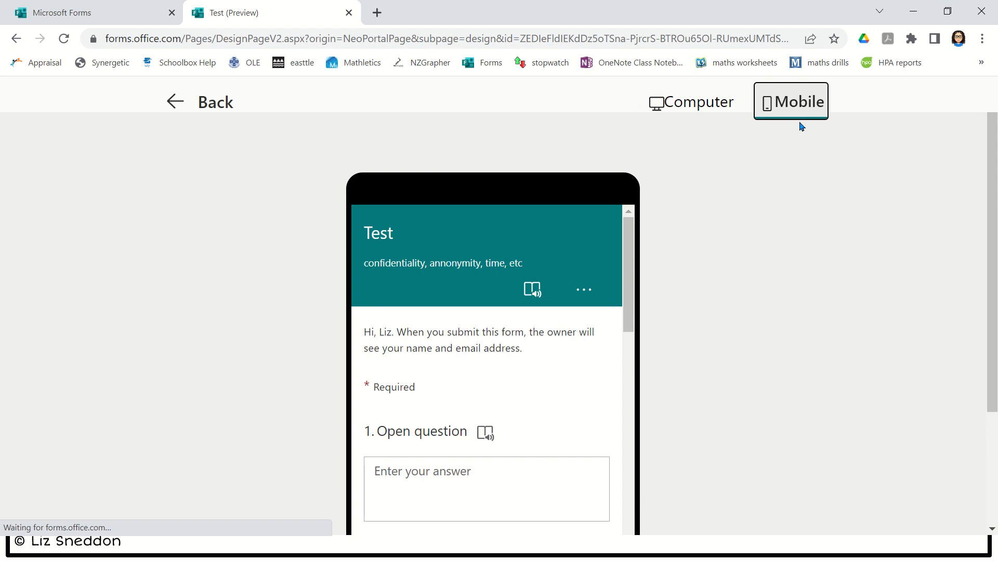
scroll(597, 346, down, 2)
scroll(730, 306, down, 3)
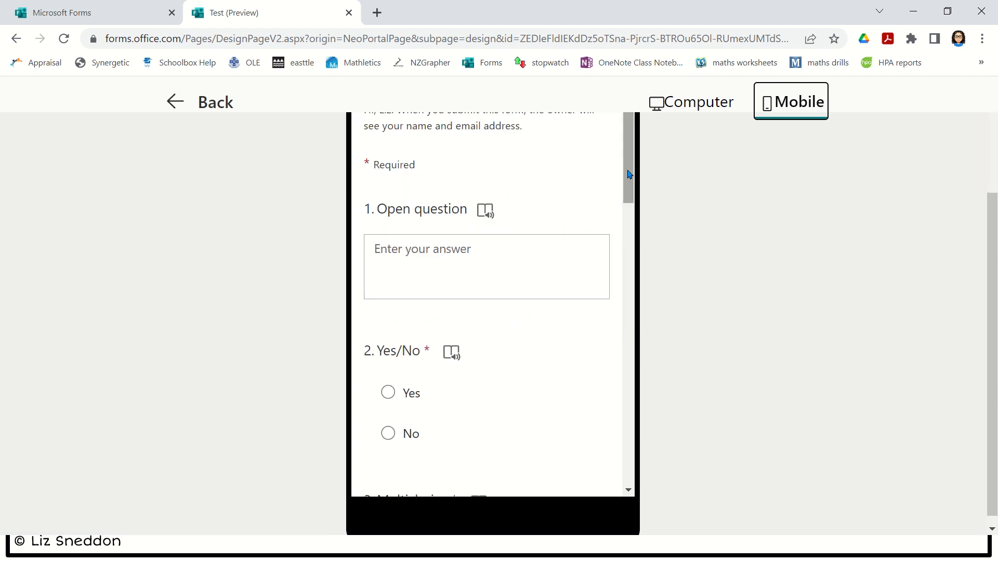
scroll(613, 208, down, 6)
scroll(613, 269, down, 10)
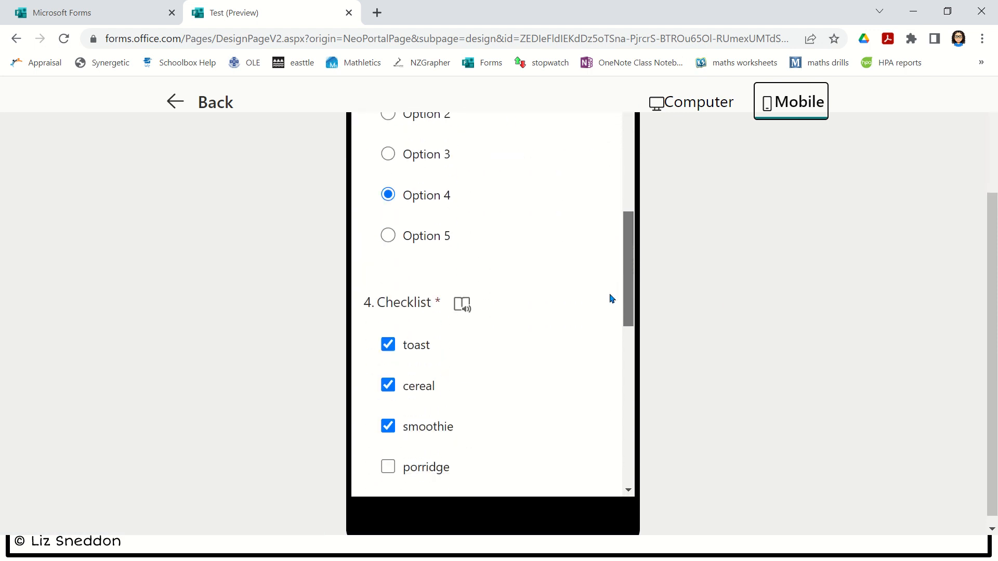
scroll(602, 400, down, 5)
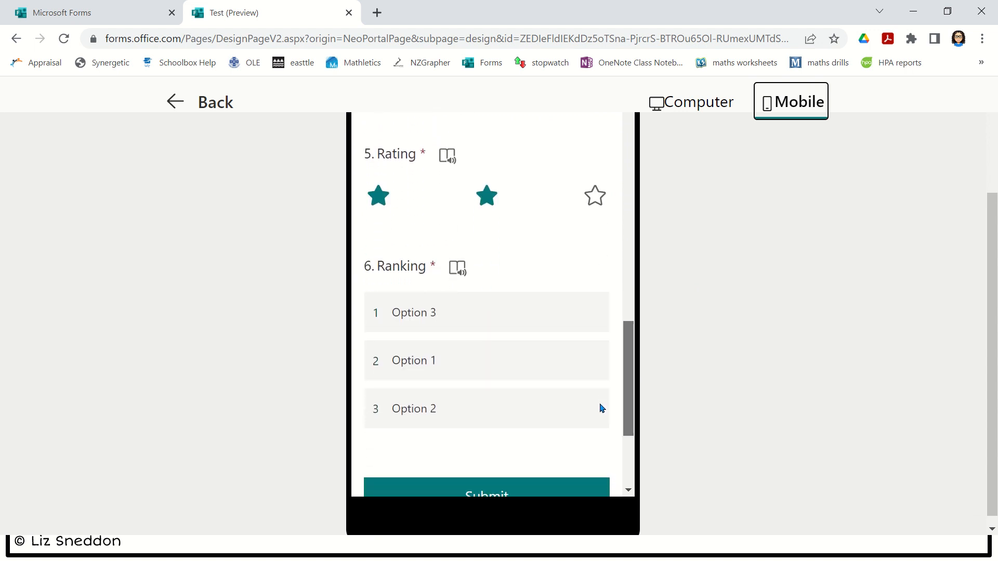
scroll(599, 212, up, 20)
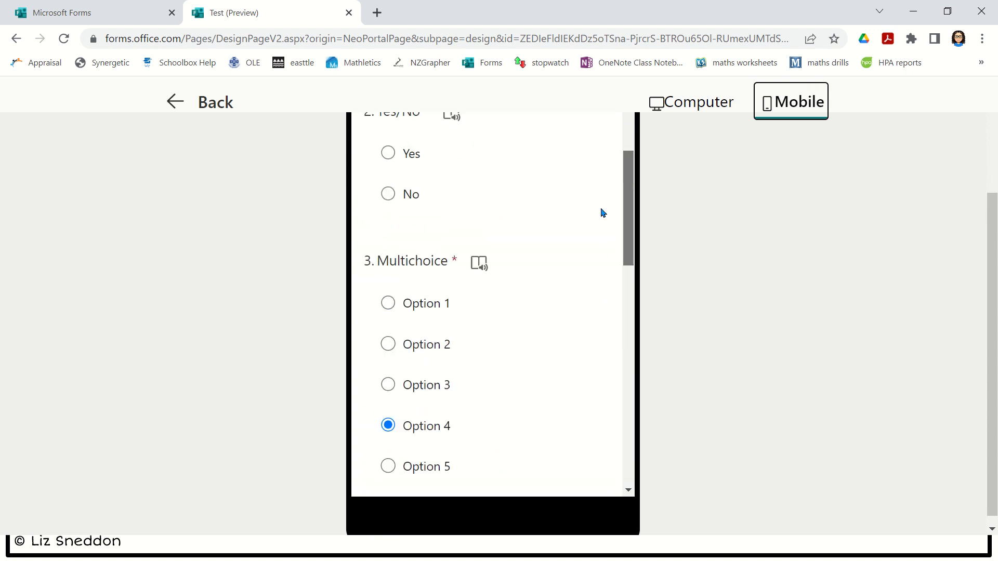
scroll(777, 299, up, 3)
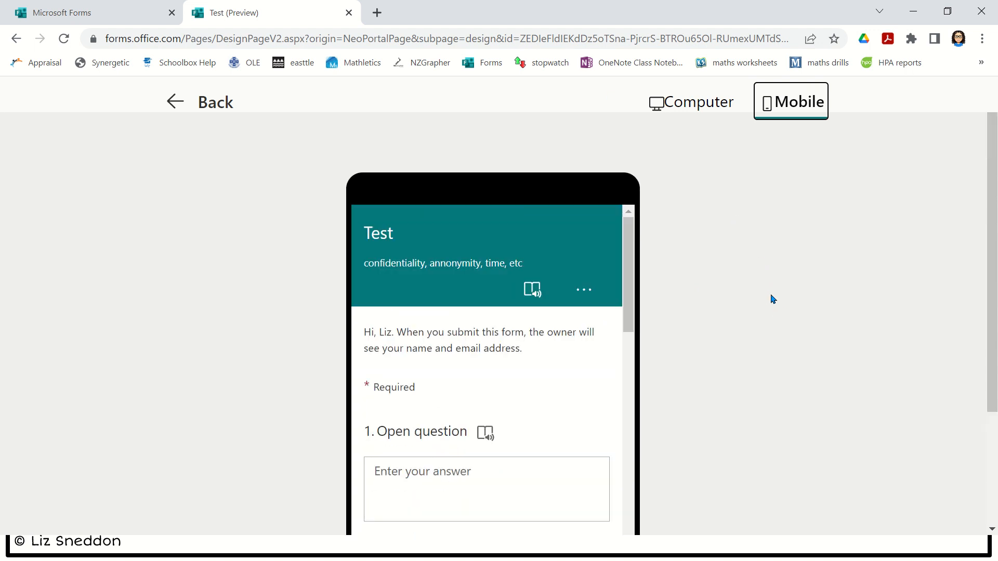
click(194, 106)
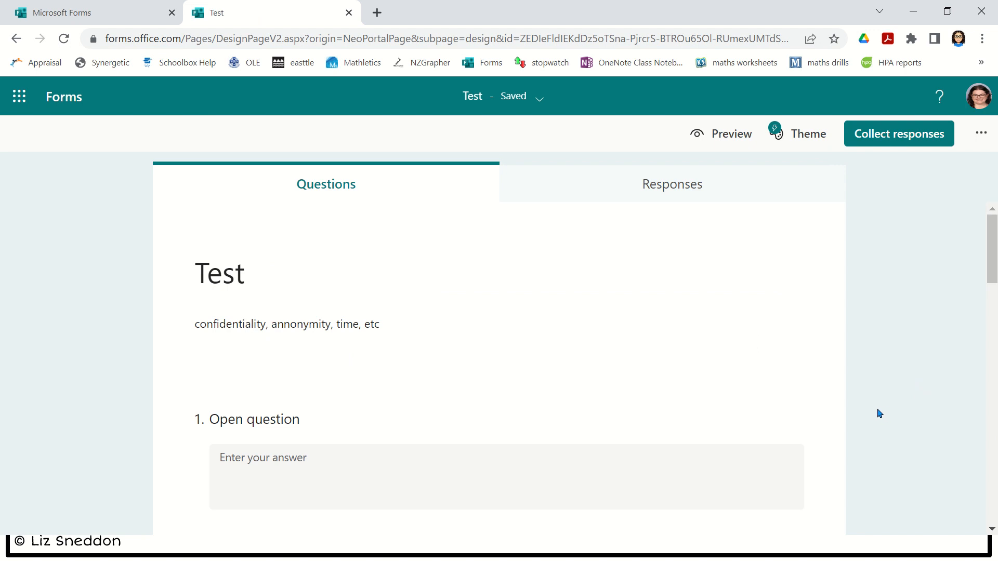
- Add choice question 7 titled 'Screening question' with answers Yes and No
scroll(861, 402, down, 15)
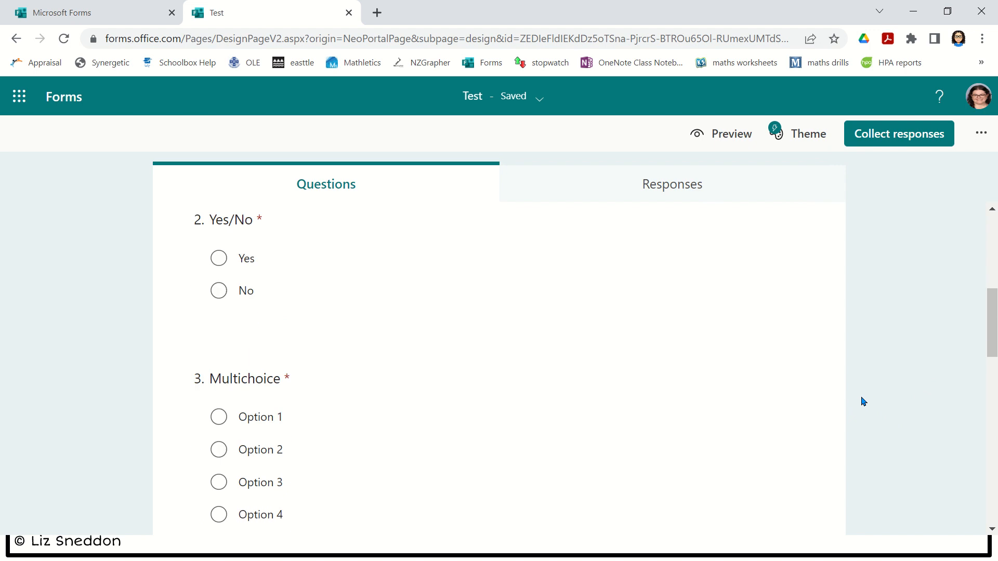
click(271, 395)
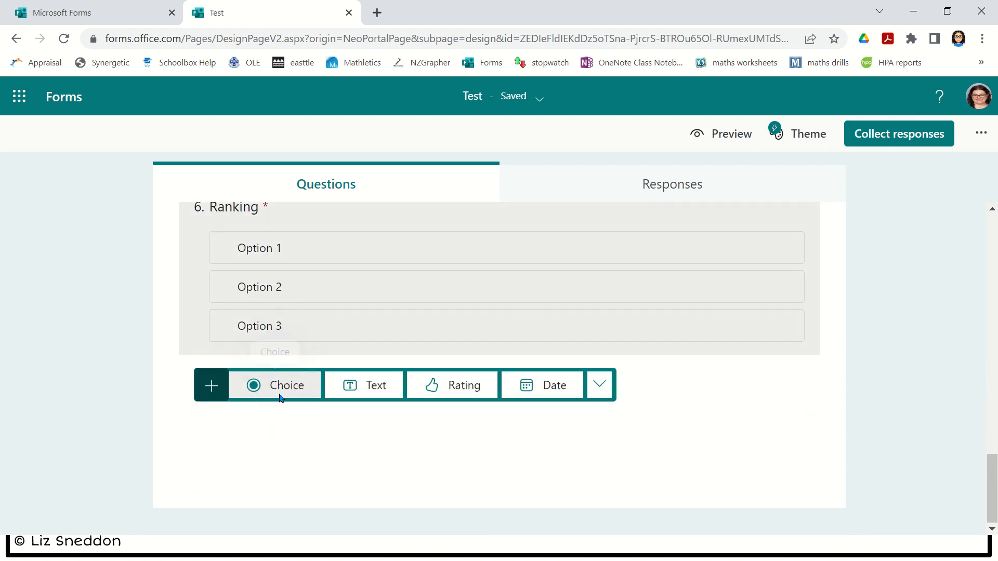
click(280, 400)
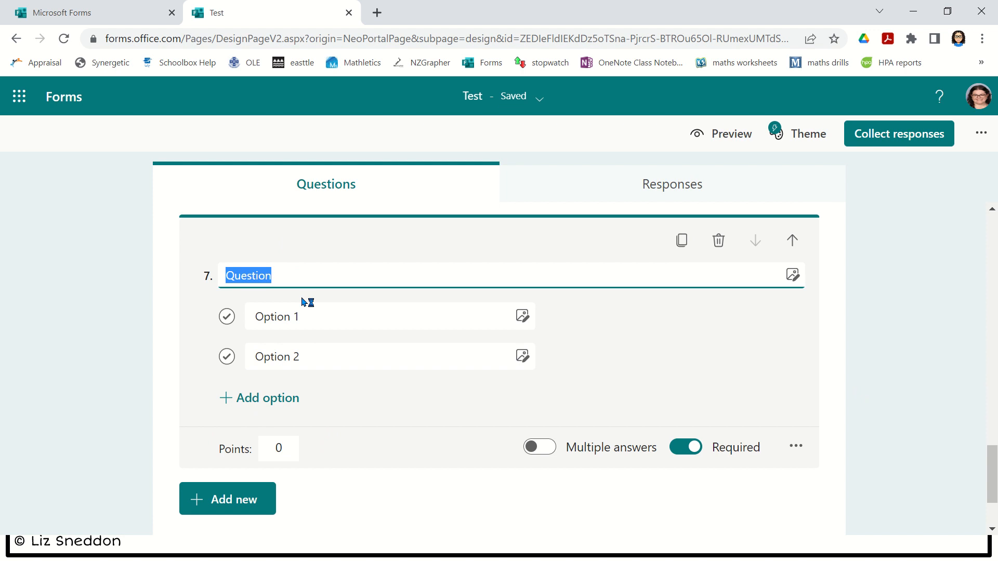
text(Screeni)
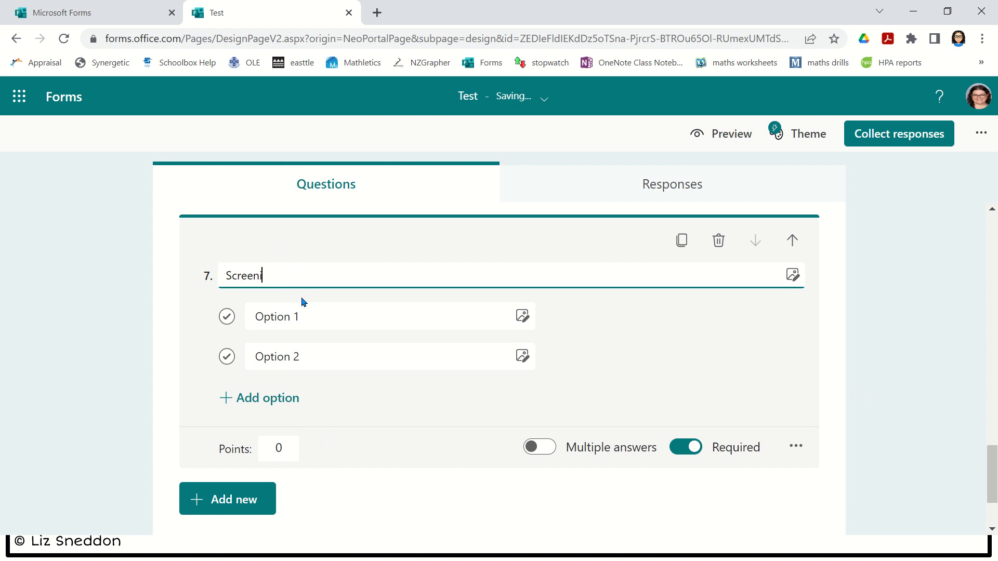
text(ng question)
click(339, 325)
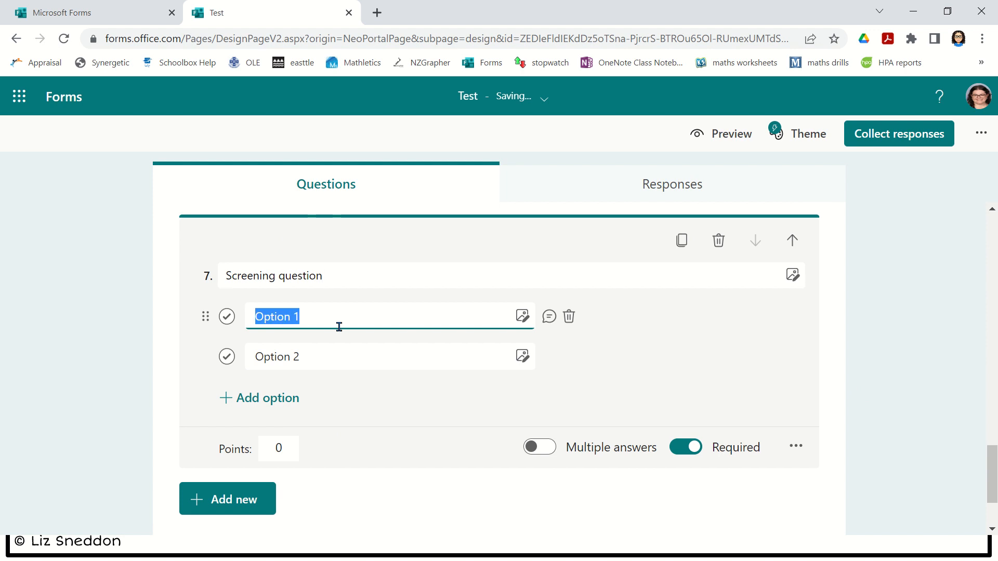
text(Yes)
click(325, 367)
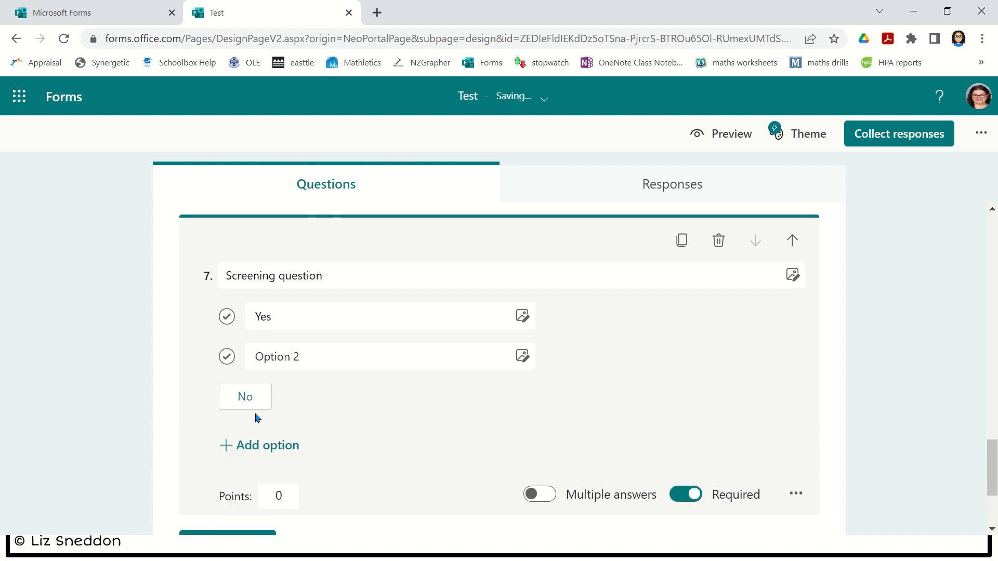
click(252, 399)
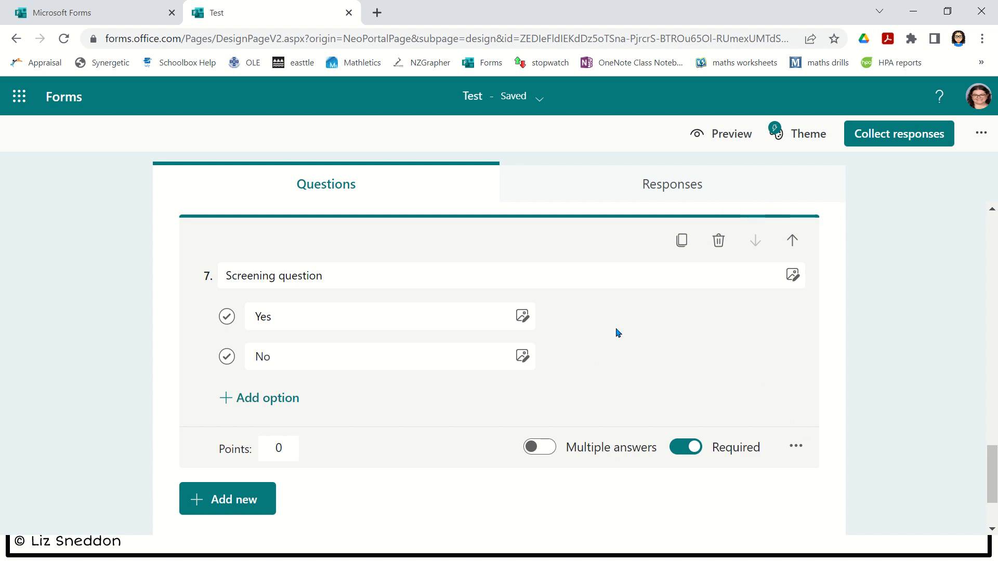
- Move 'Screening question' up to position 1 and open its branching options
click(793, 241)
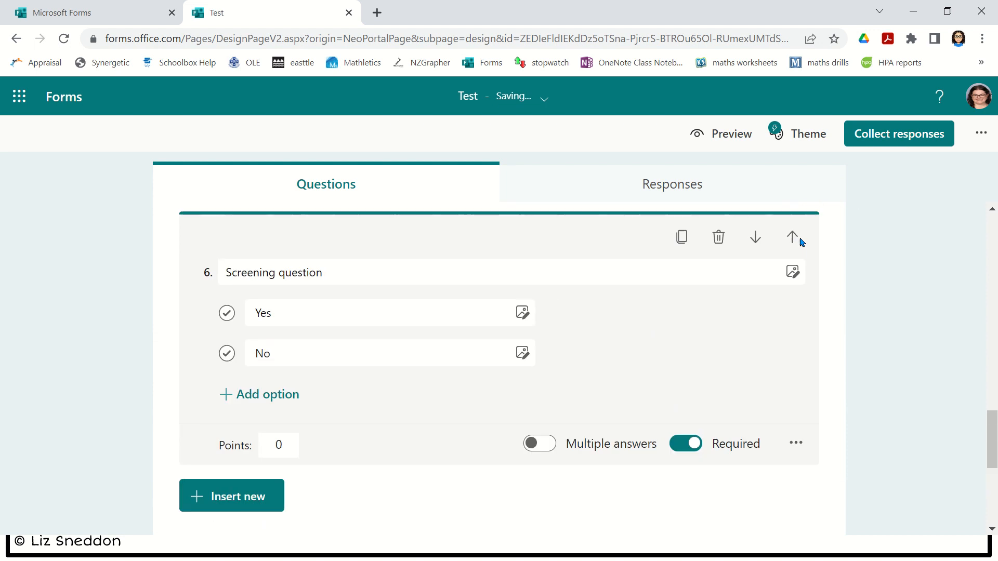
click(800, 244)
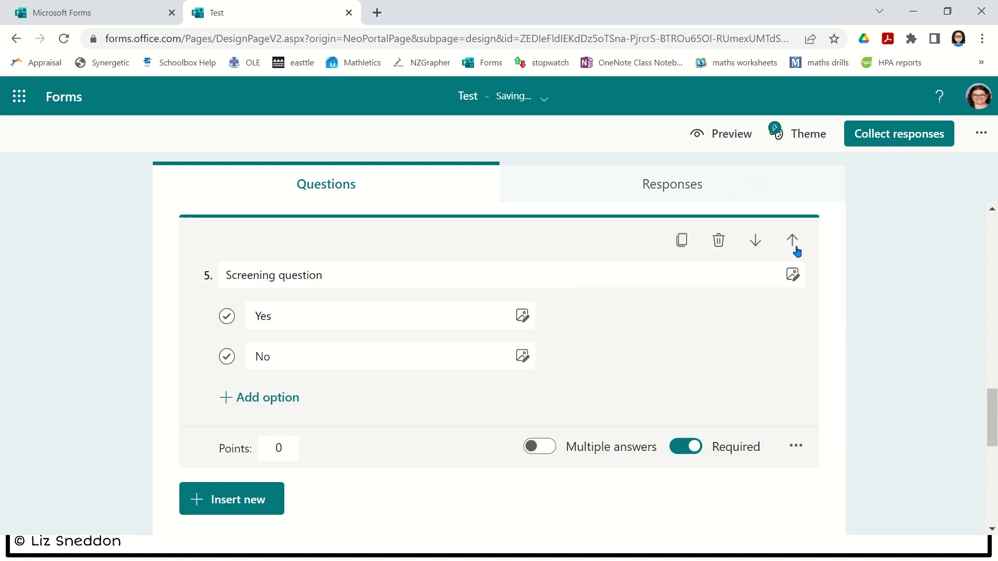
click(794, 244)
click(793, 243)
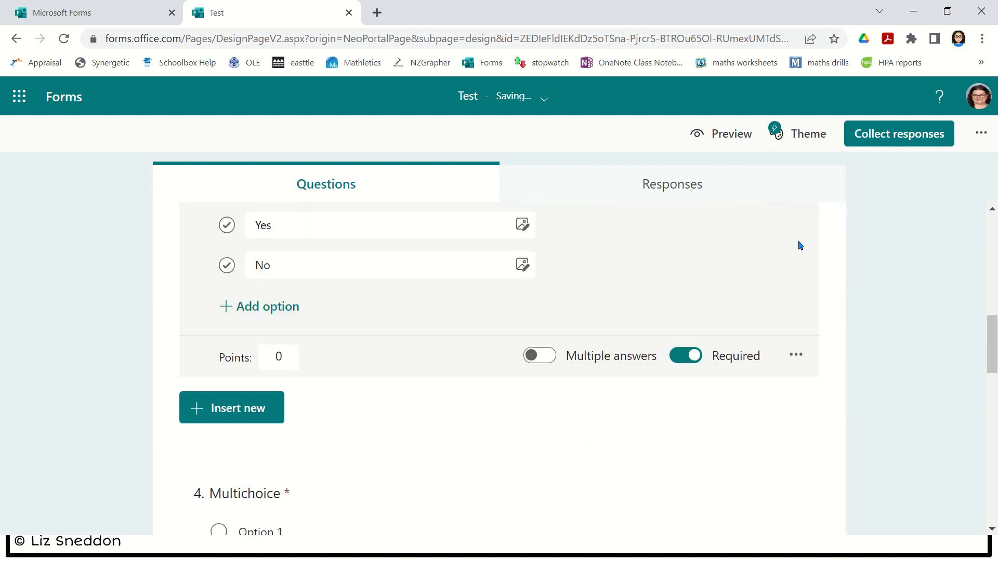
click(795, 244)
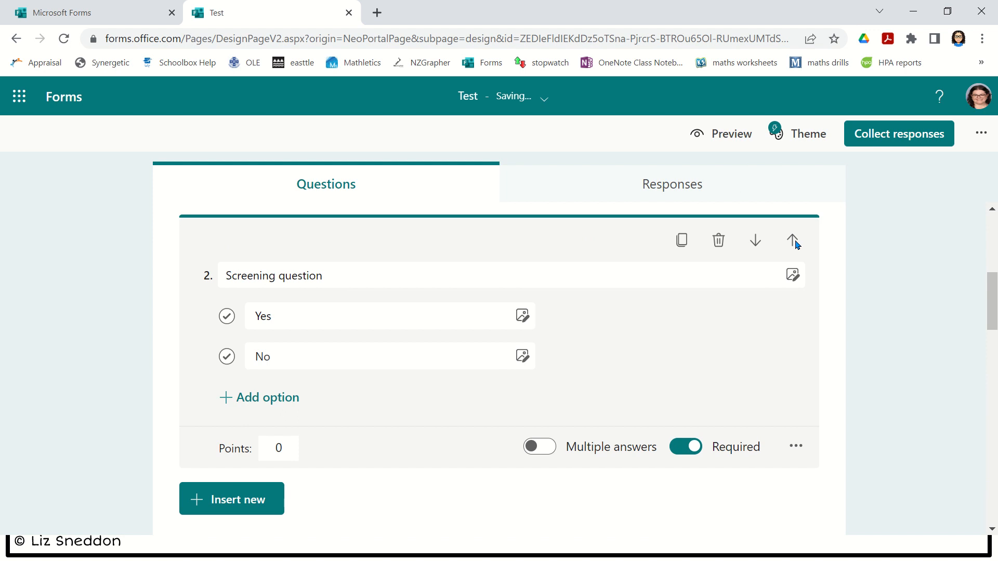
click(795, 244)
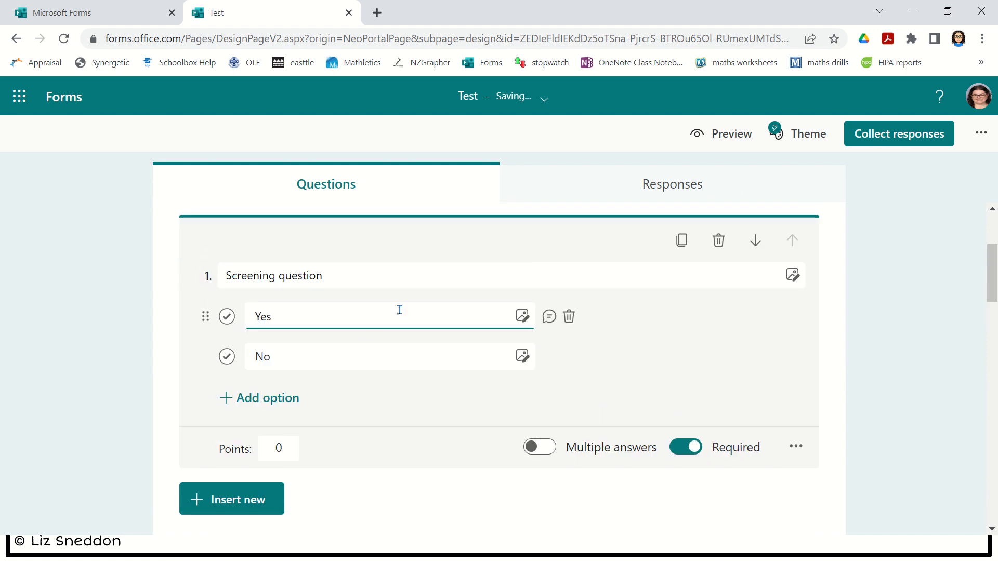
click(797, 448)
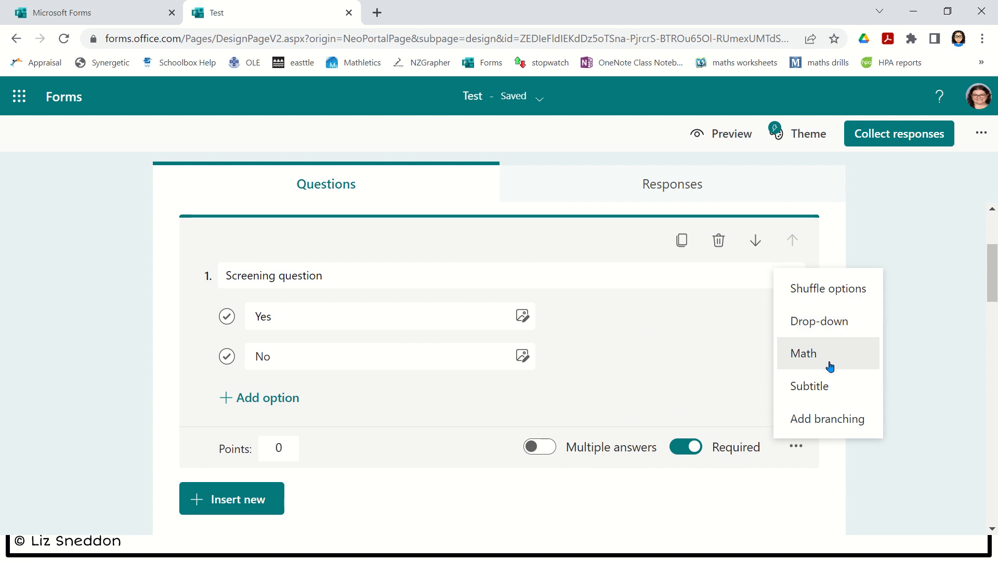
click(830, 425)
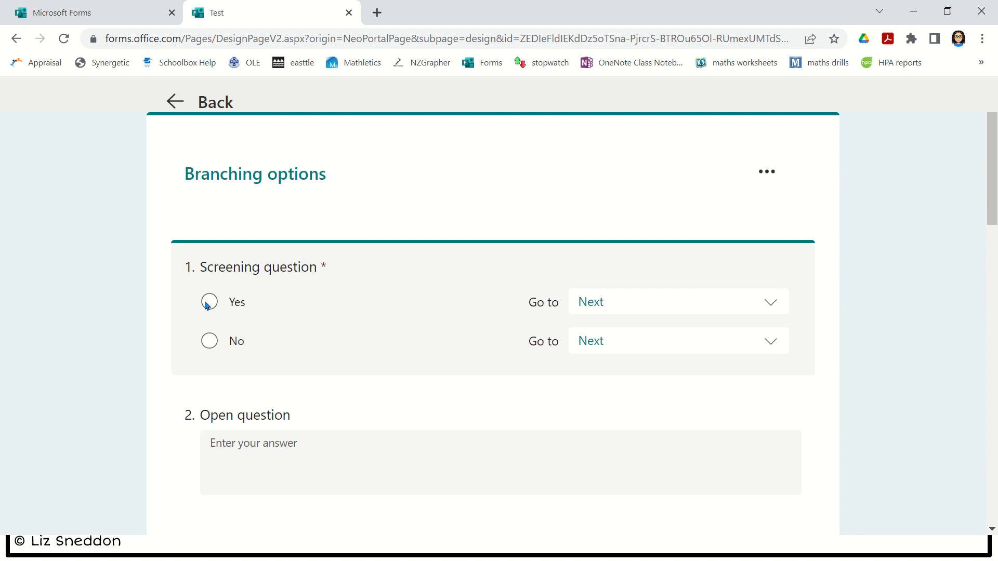
- Keep Yes going to Next, send No to End of the form, then return to editing
click(769, 308)
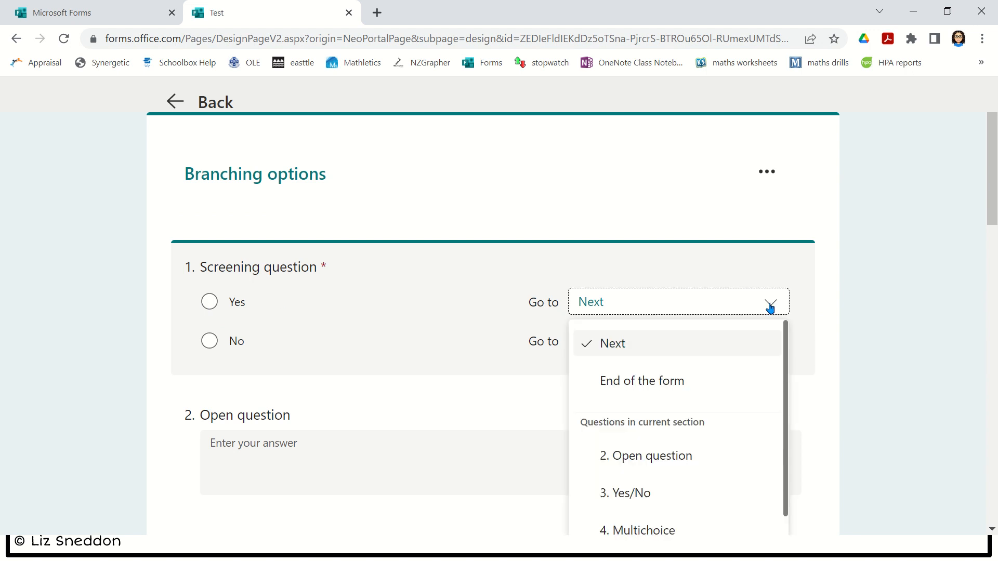
click(582, 342)
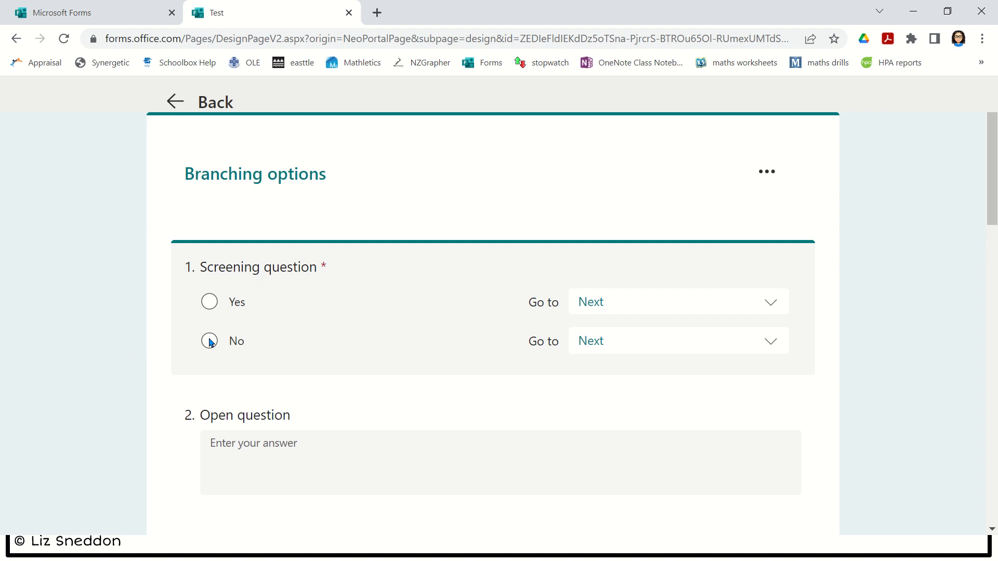
click(763, 345)
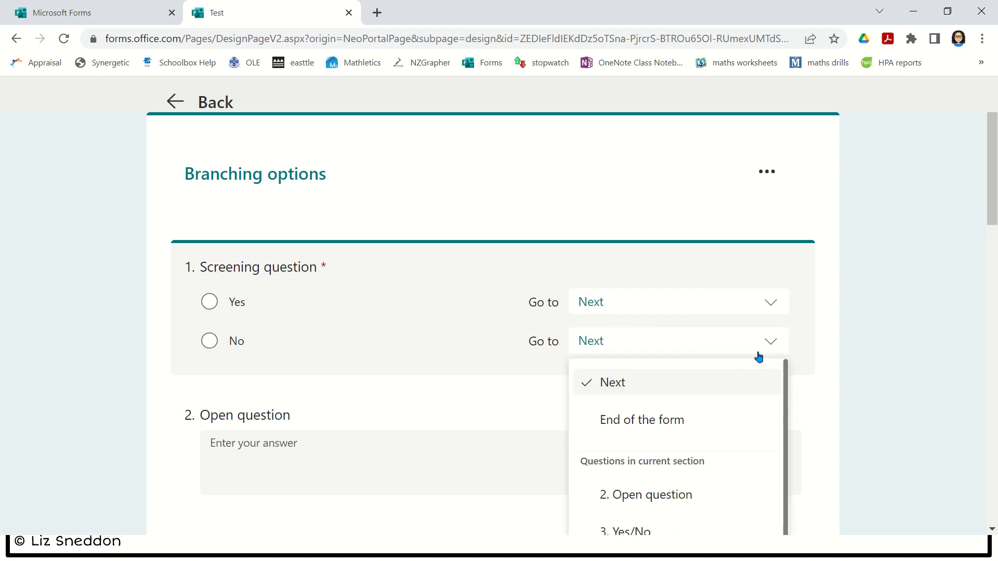
click(664, 421)
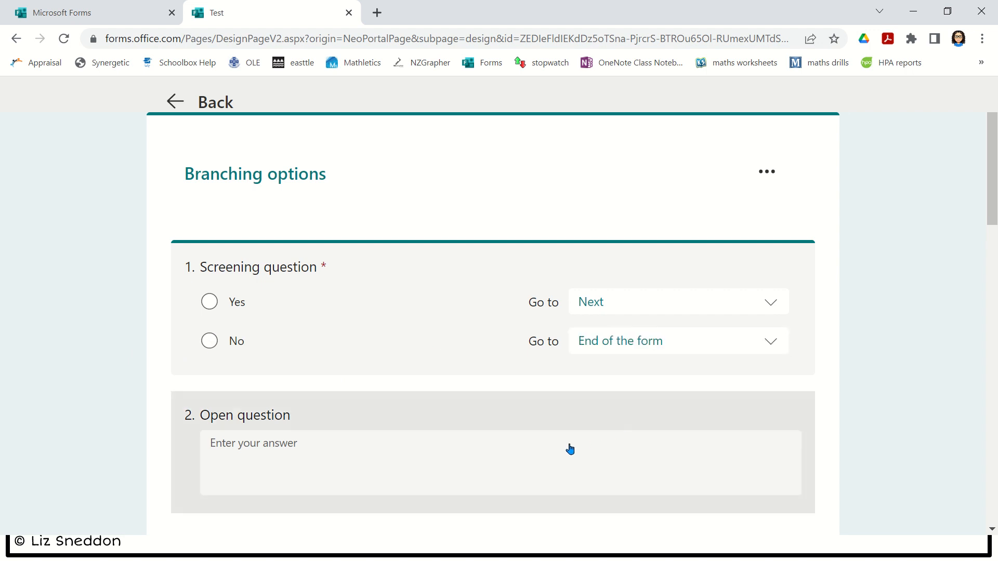
scroll(832, 352, down, 3)
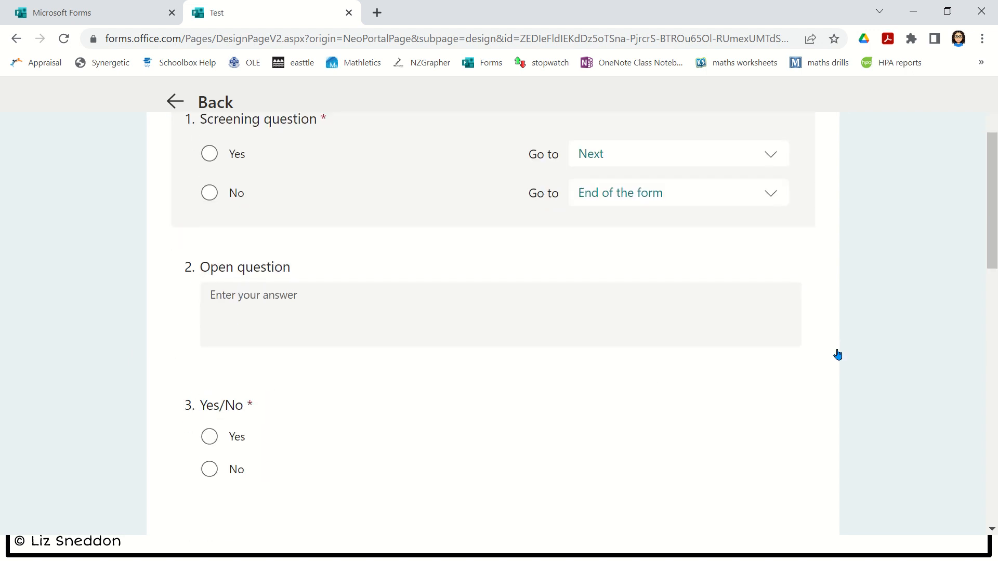
scroll(760, 436, down, 2)
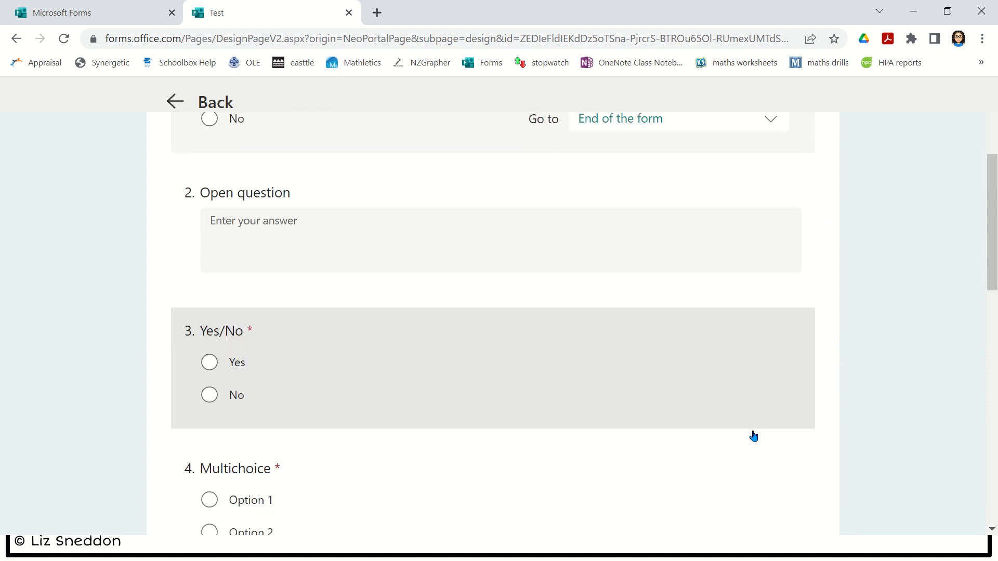
scroll(754, 435, down, 9)
scroll(736, 419, up, 13)
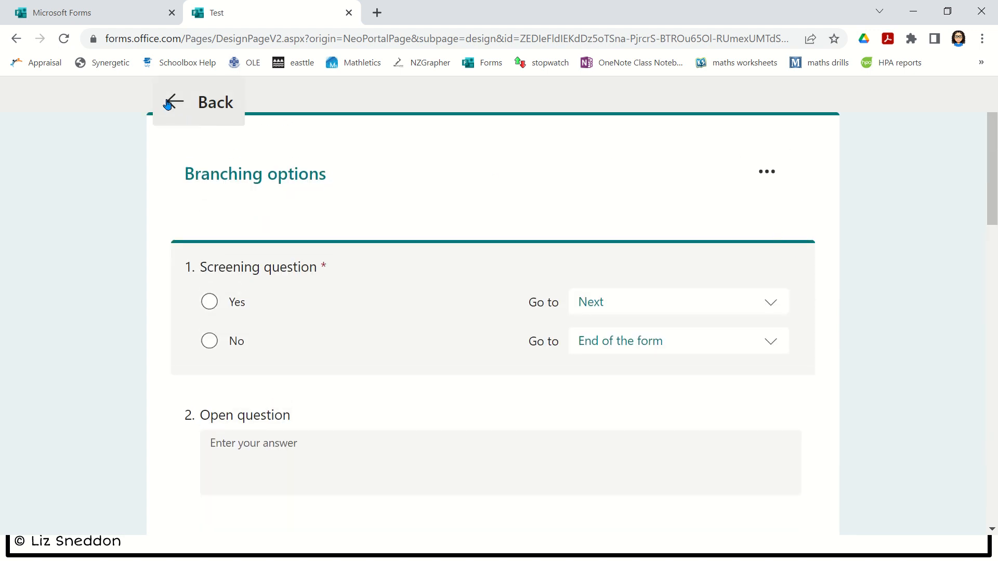
scroll(941, 348, down, 15)
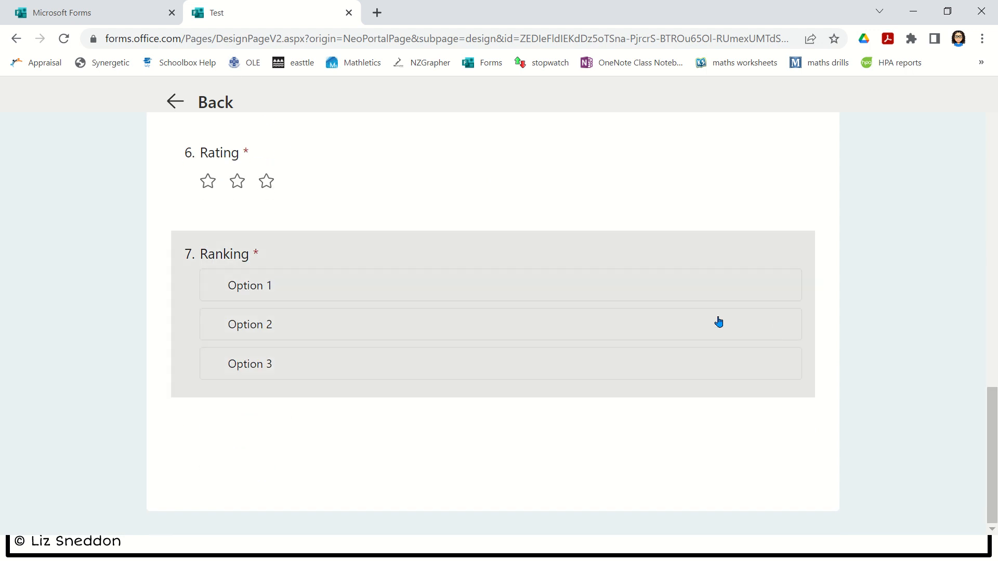
scroll(131, 188, up, 10)
click(171, 102)
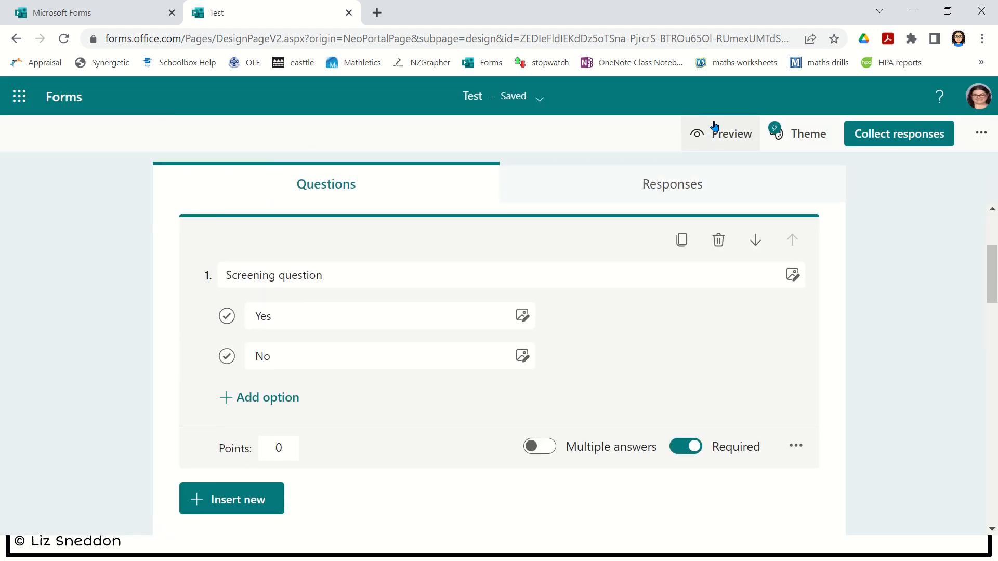
click(719, 137)
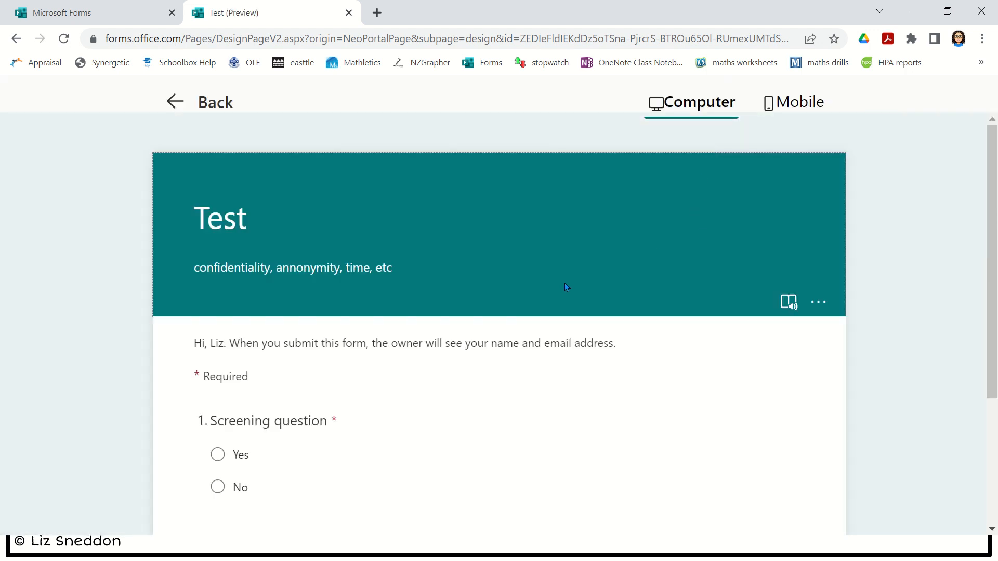
scroll(566, 286, down, 3)
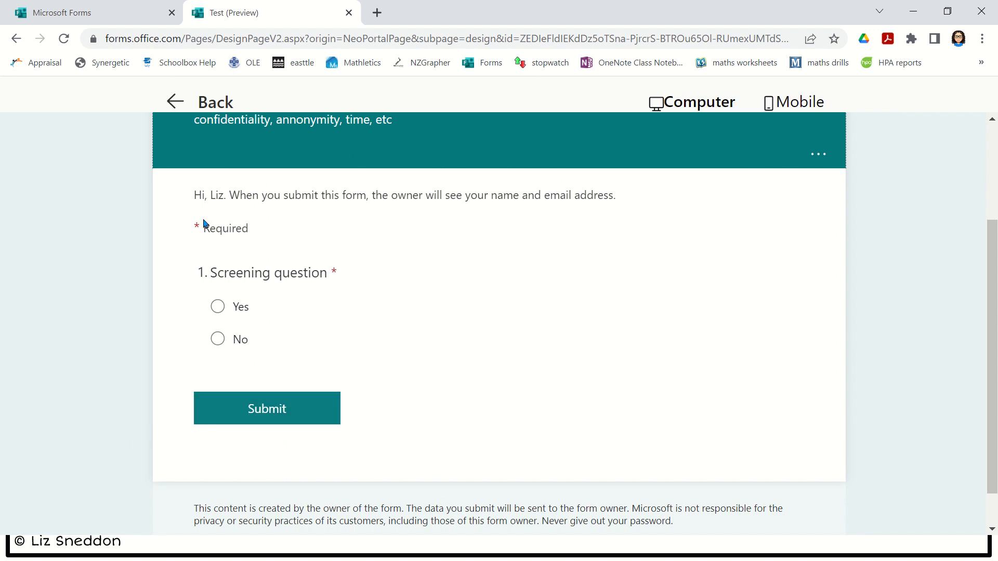
click(218, 311)
scroll(280, 333, down, 15)
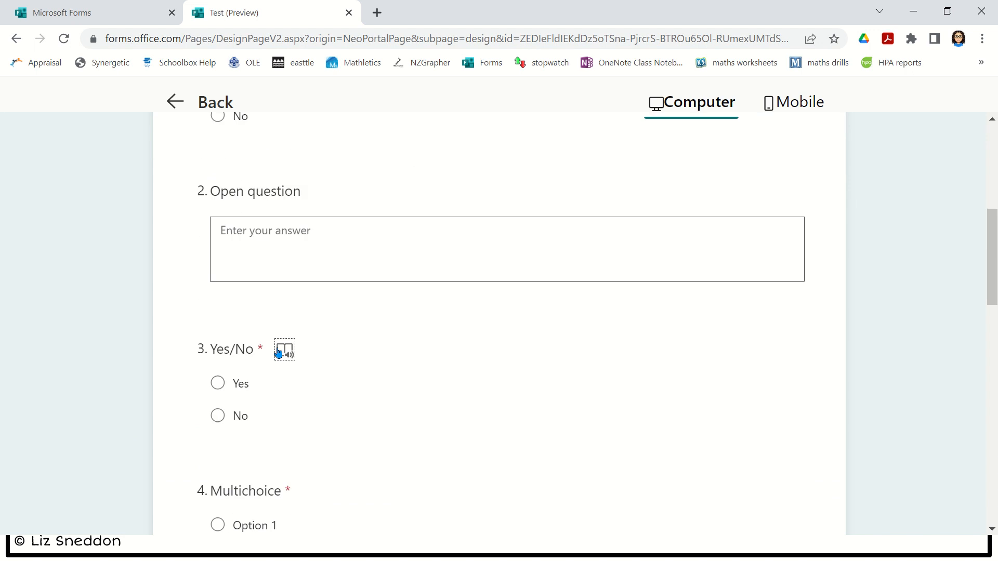
scroll(279, 353, down, 3)
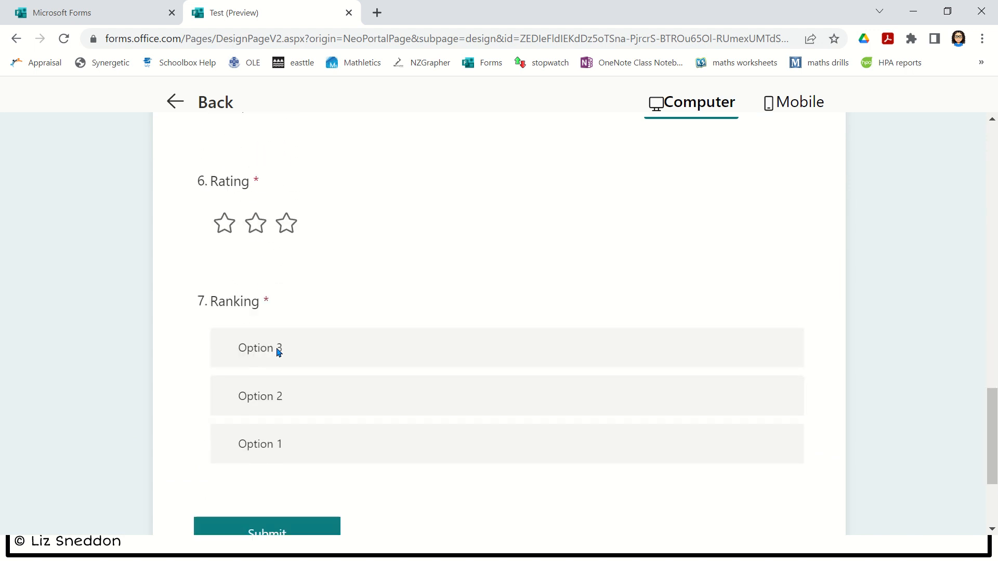
scroll(279, 353, up, 18)
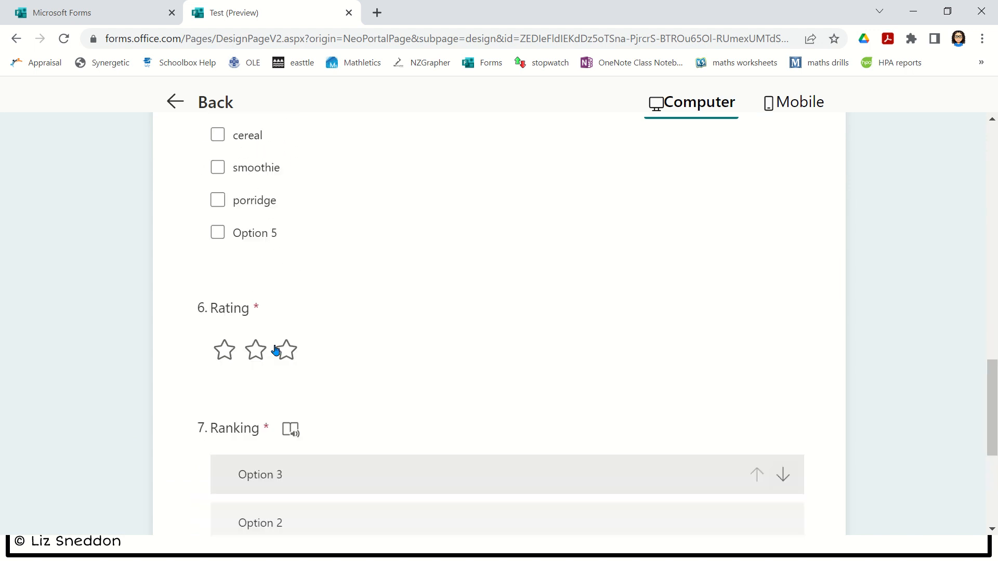
click(218, 339)
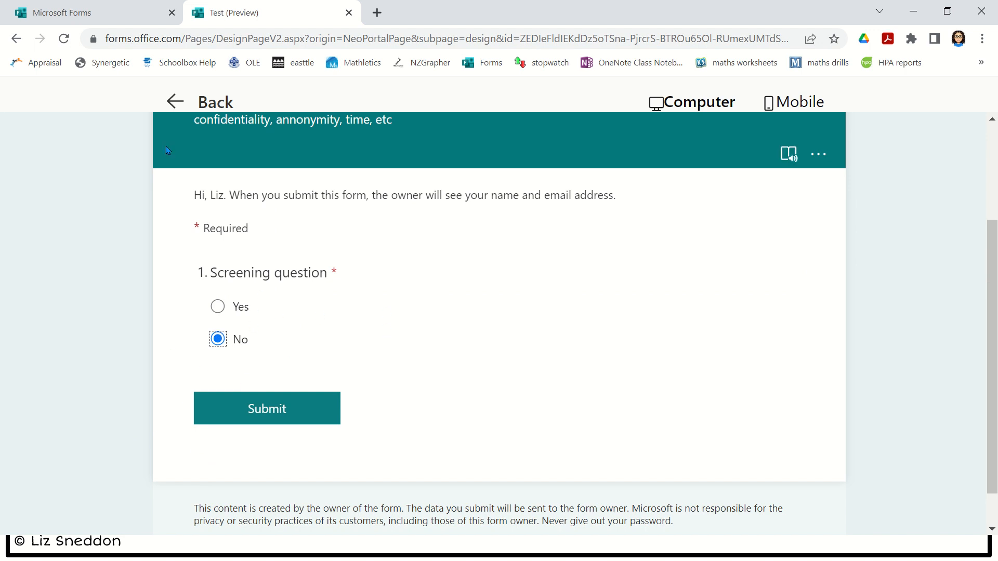
click(200, 102)
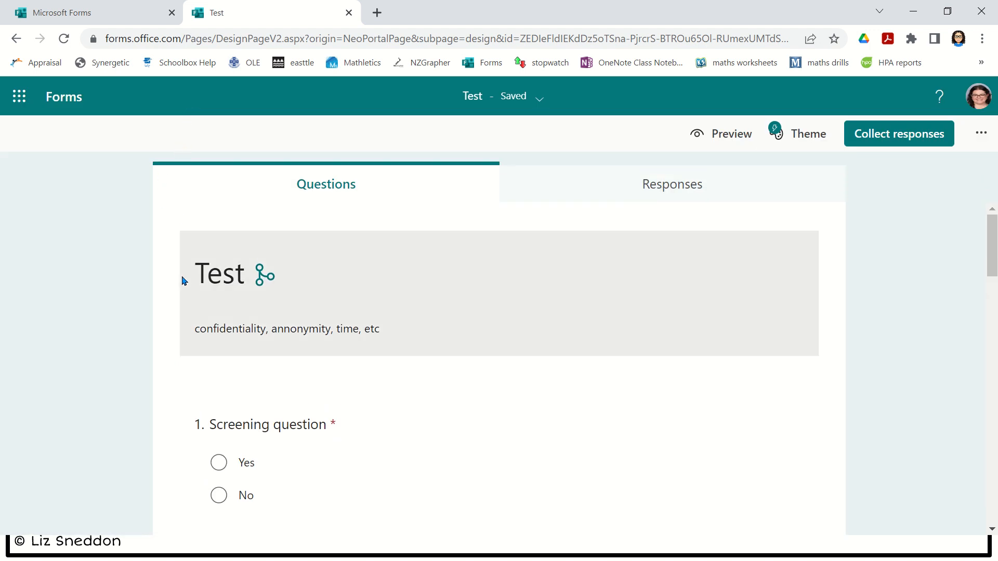
scroll(129, 290, down, 3)
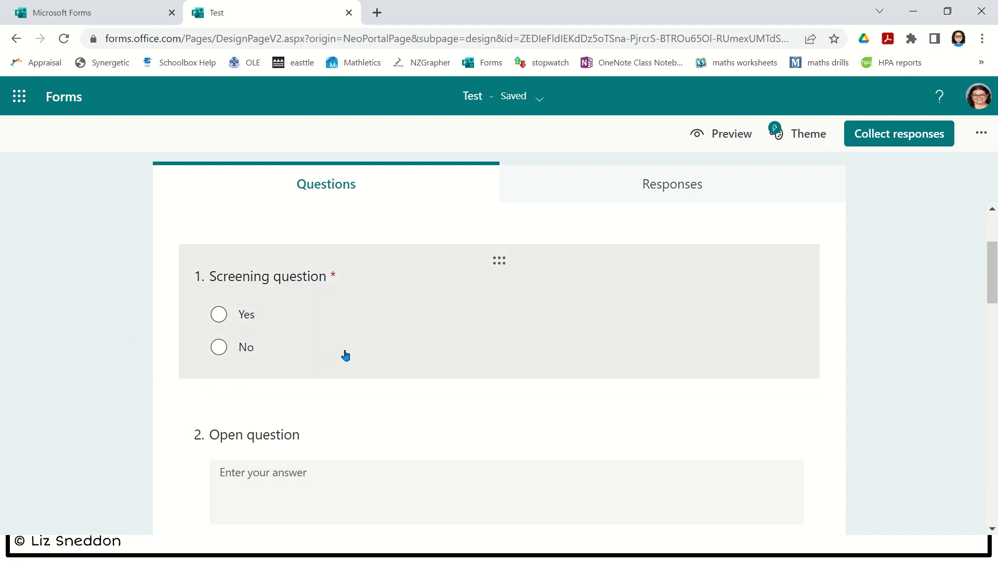
scroll(354, 349, up, 3)
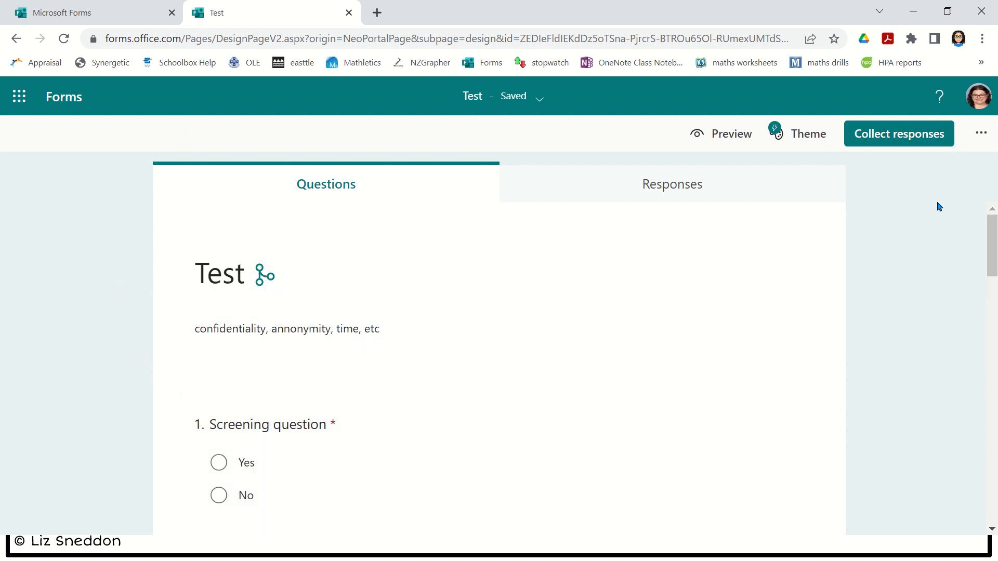
- Try the ocean picture theme, then apply the magenta colour theme to the Test quiz
click(785, 138)
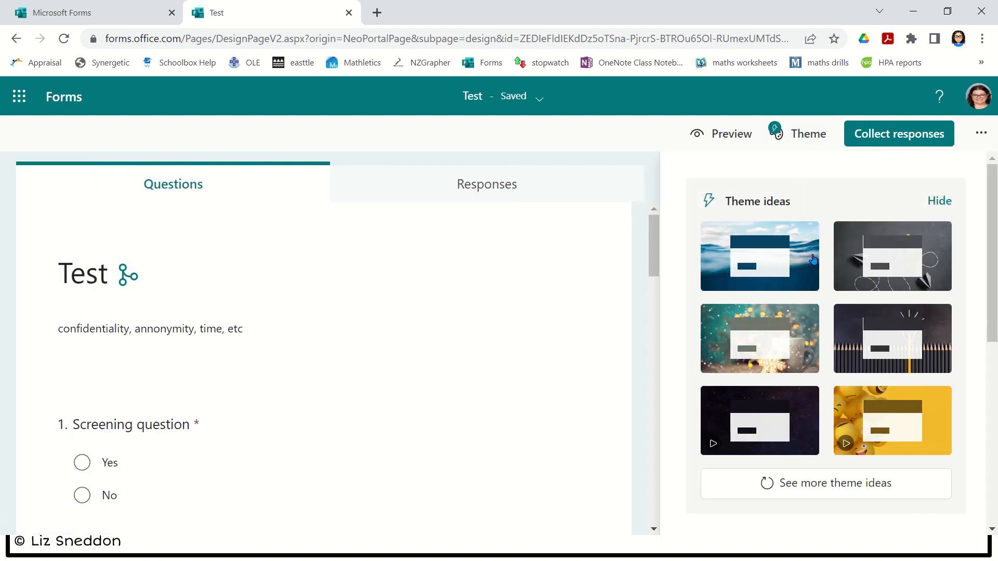
click(794, 247)
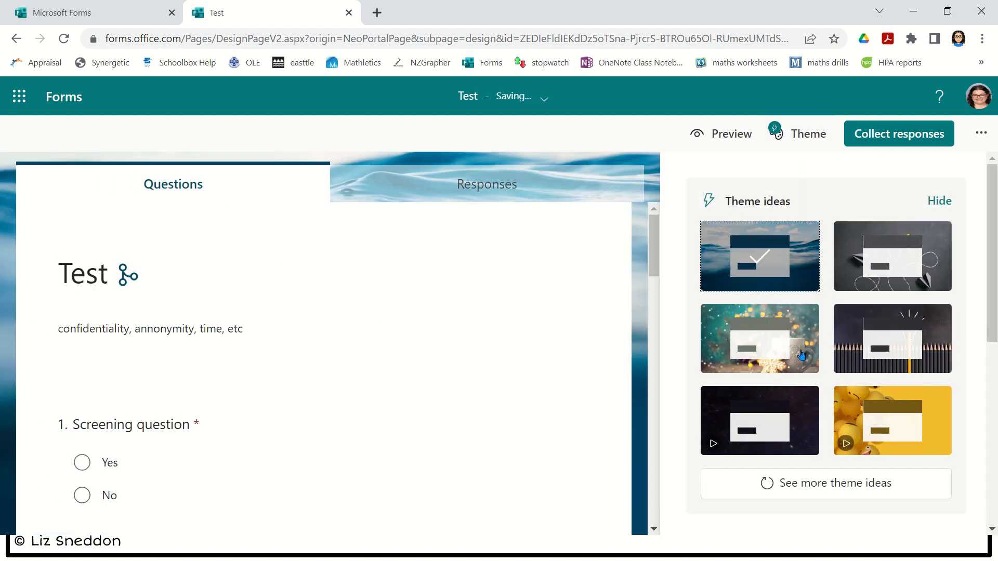
scroll(807, 335, down, 4)
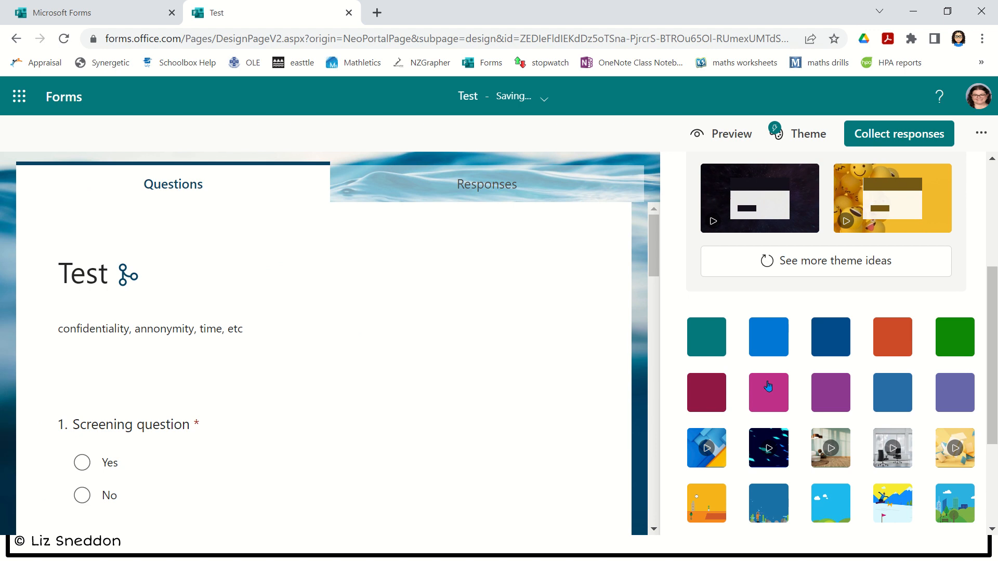
click(769, 392)
scroll(850, 393, down, 3)
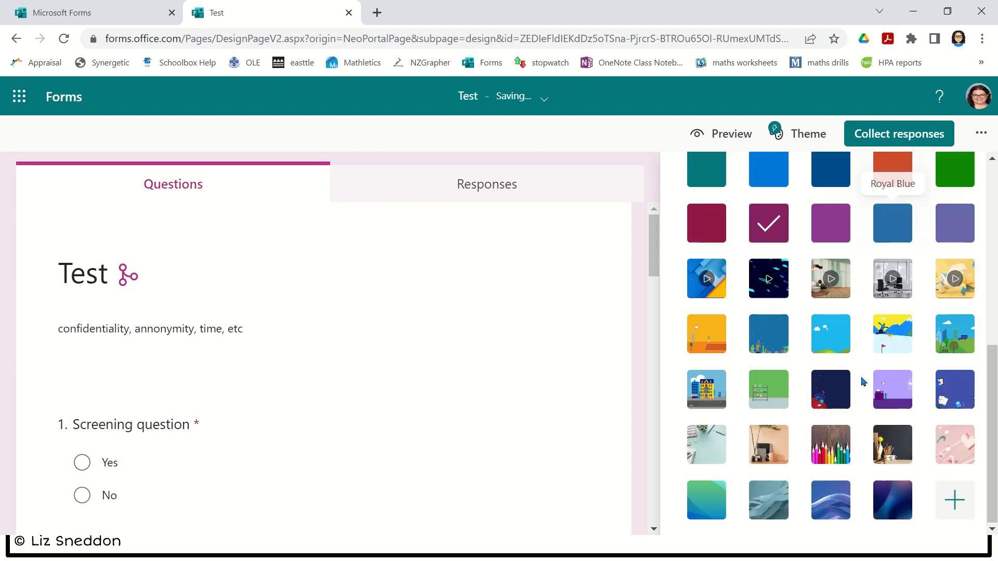
scroll(848, 393, up, 8)
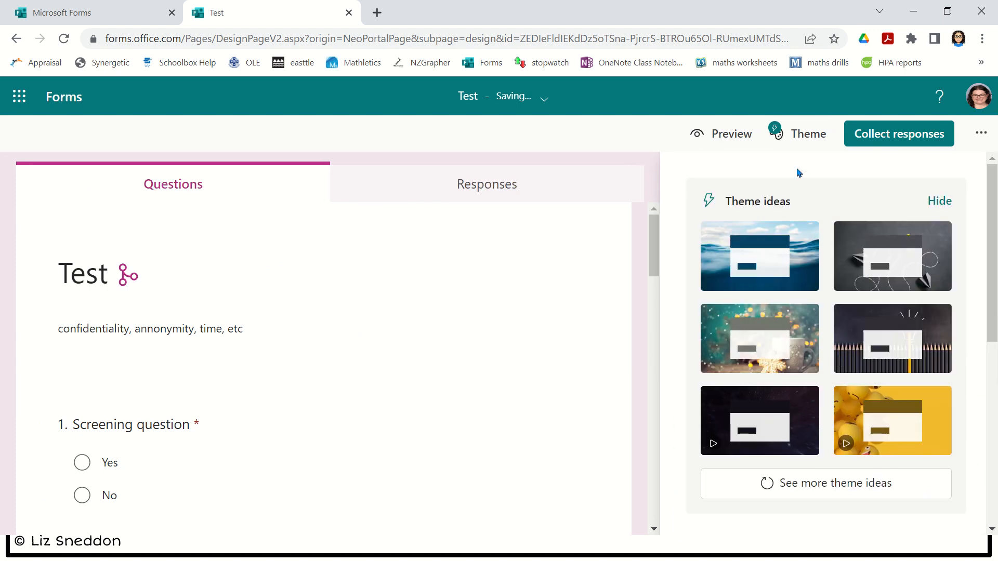
click(793, 147)
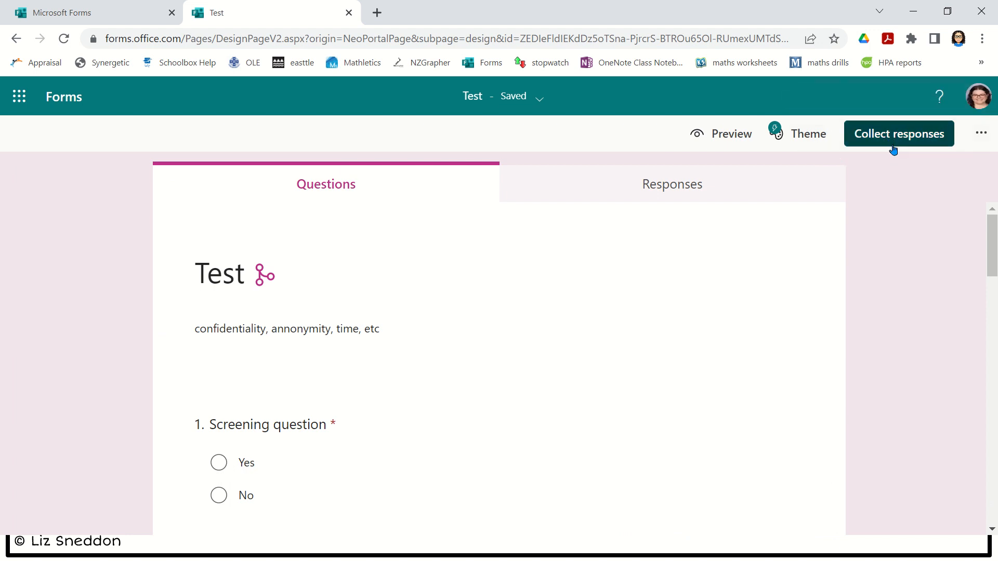
- Send an Outlook invitation for the Test quiz to a colleague found by name search
click(894, 147)
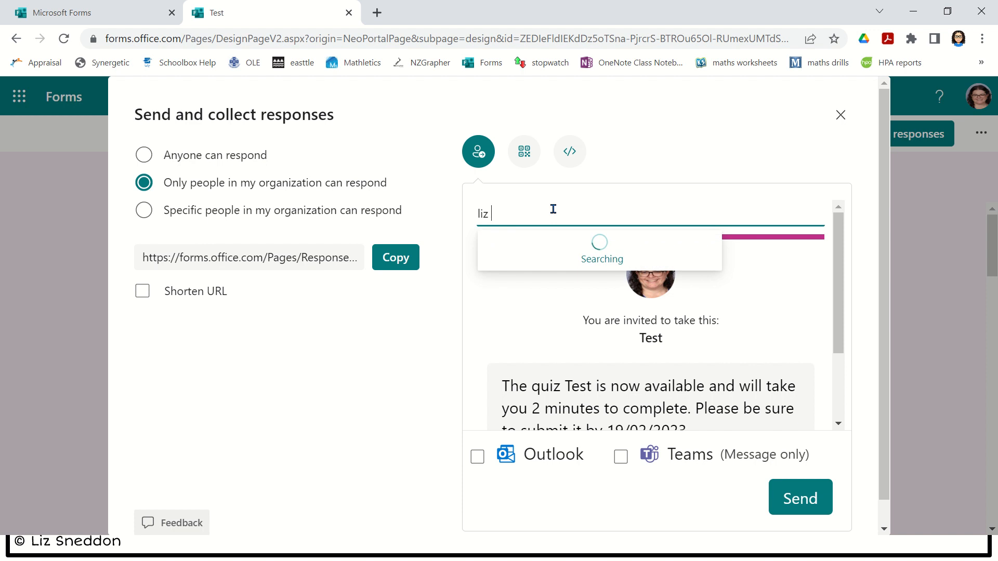
text(sned)
click(533, 274)
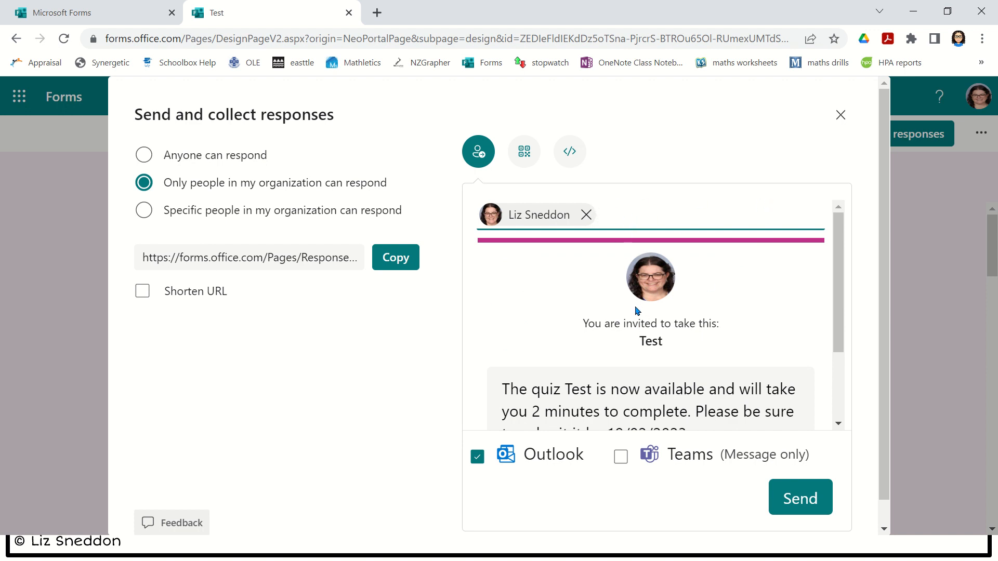
scroll(638, 311, down, 2)
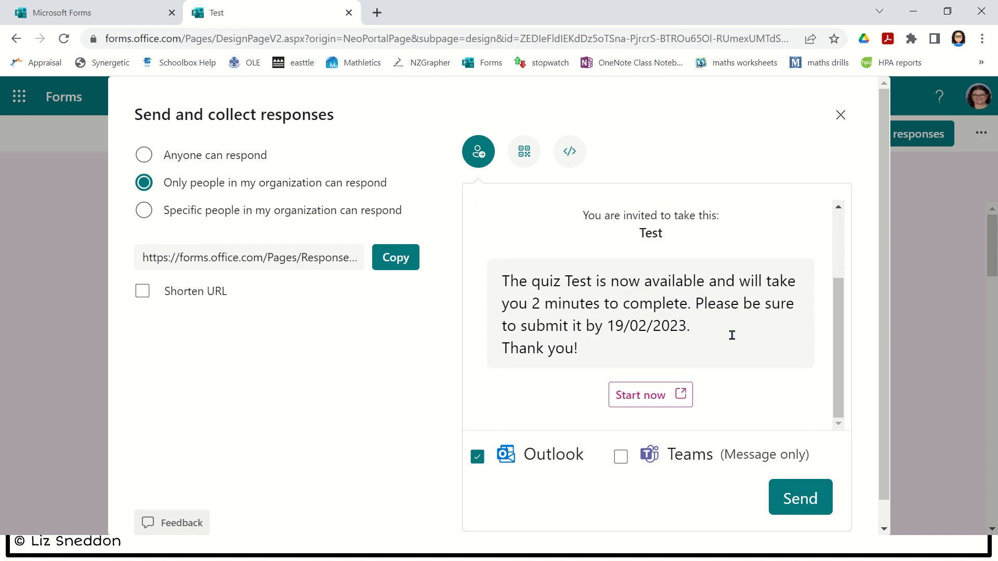
click(800, 505)
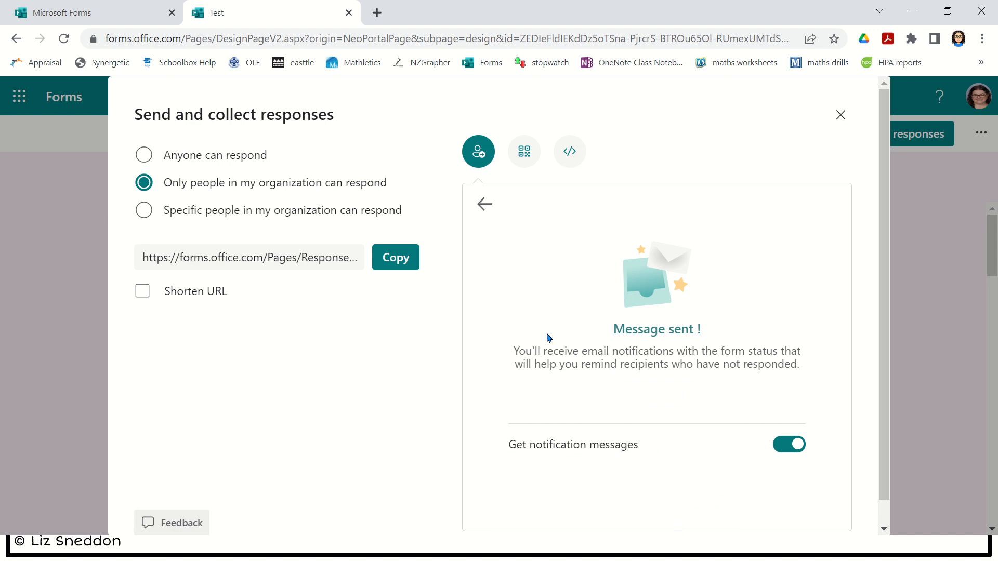
click(841, 115)
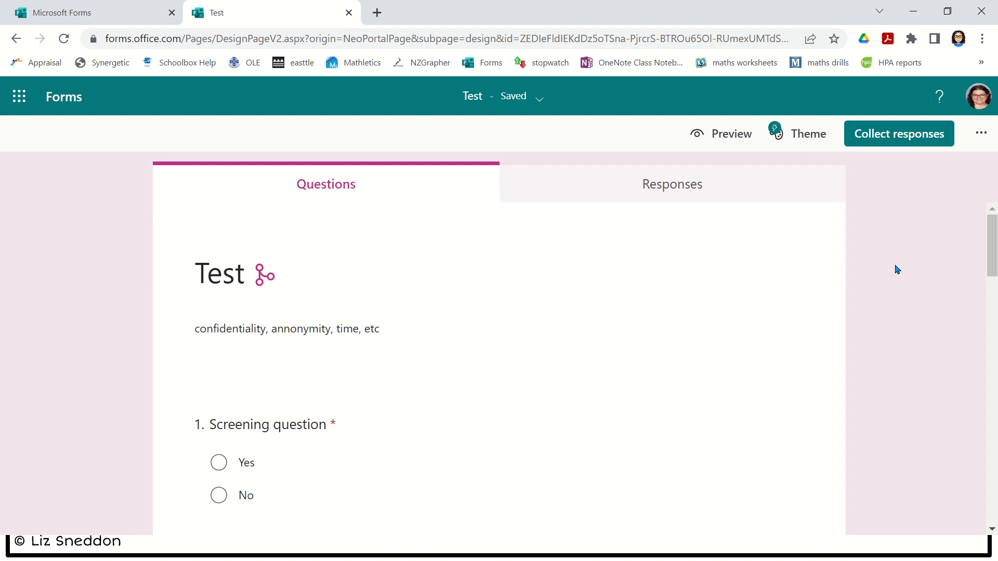
- Open the Test form's print dialog, switch destination to Save as PDF, back to SKC_Campus_Printers, then cancel
click(985, 146)
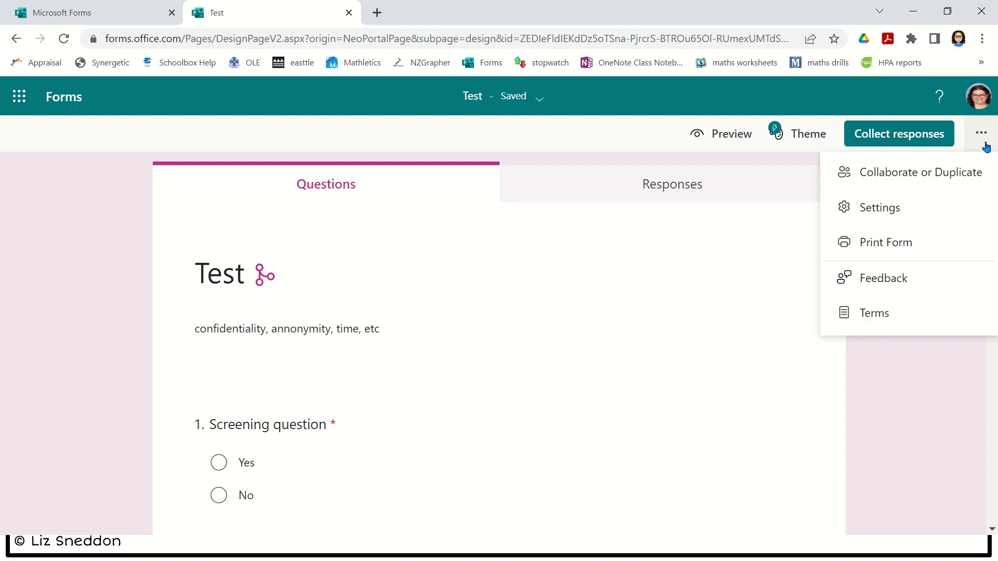
click(933, 253)
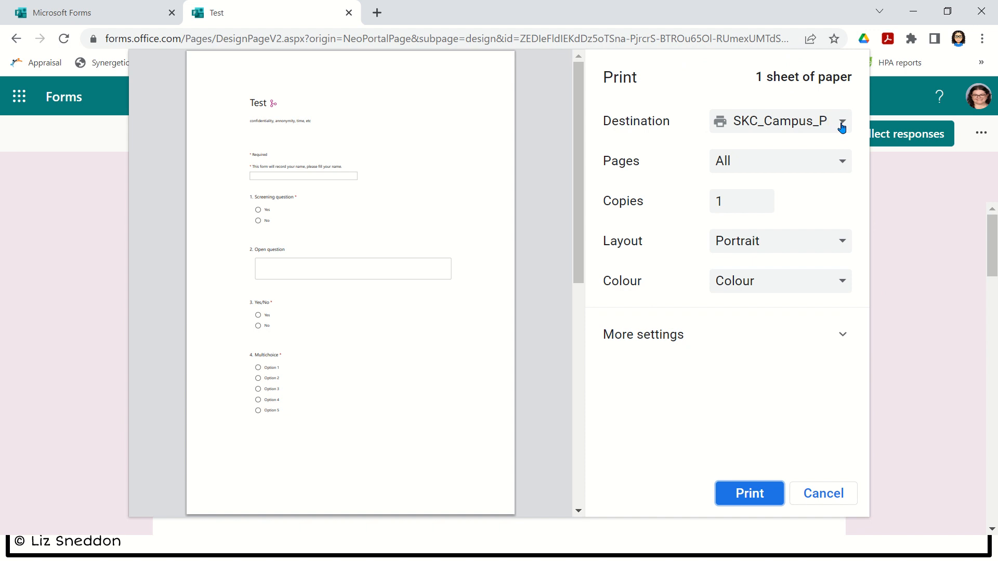
click(842, 128)
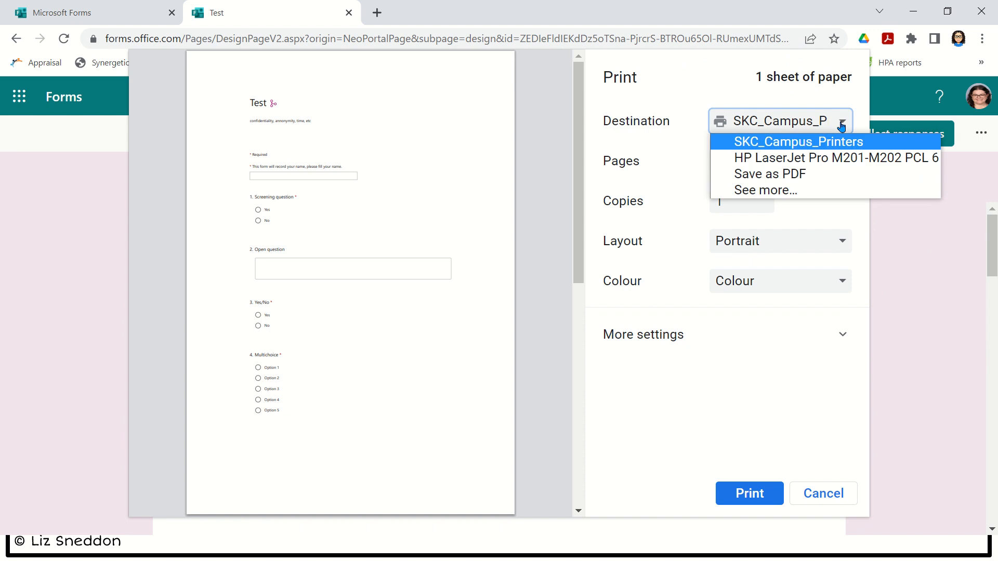
click(809, 176)
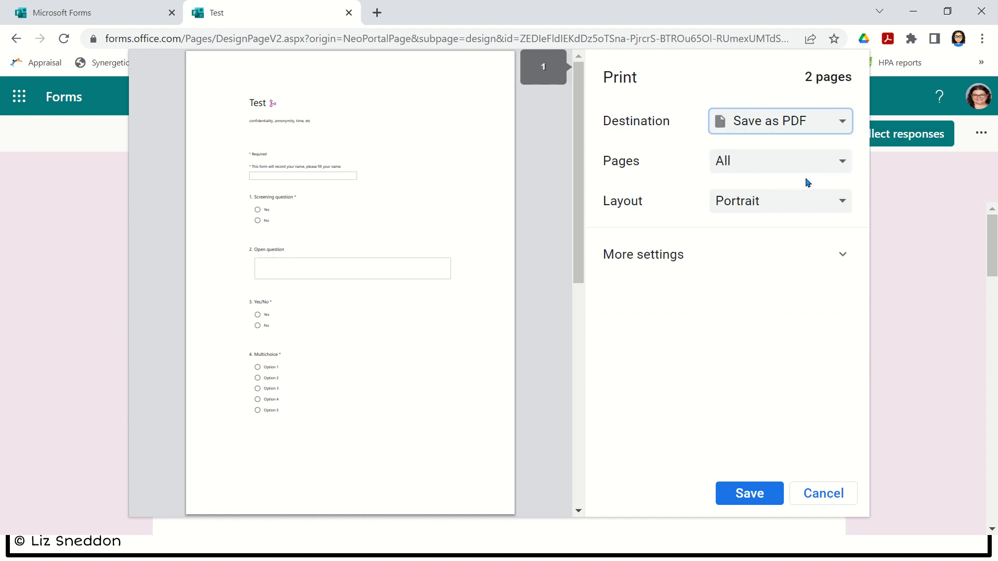
click(846, 123)
click(834, 143)
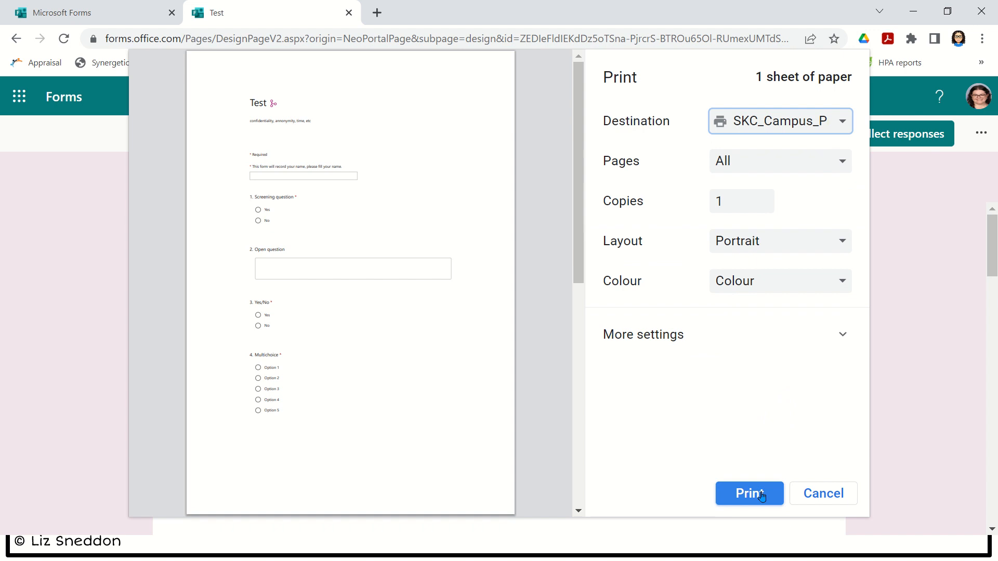
click(820, 494)
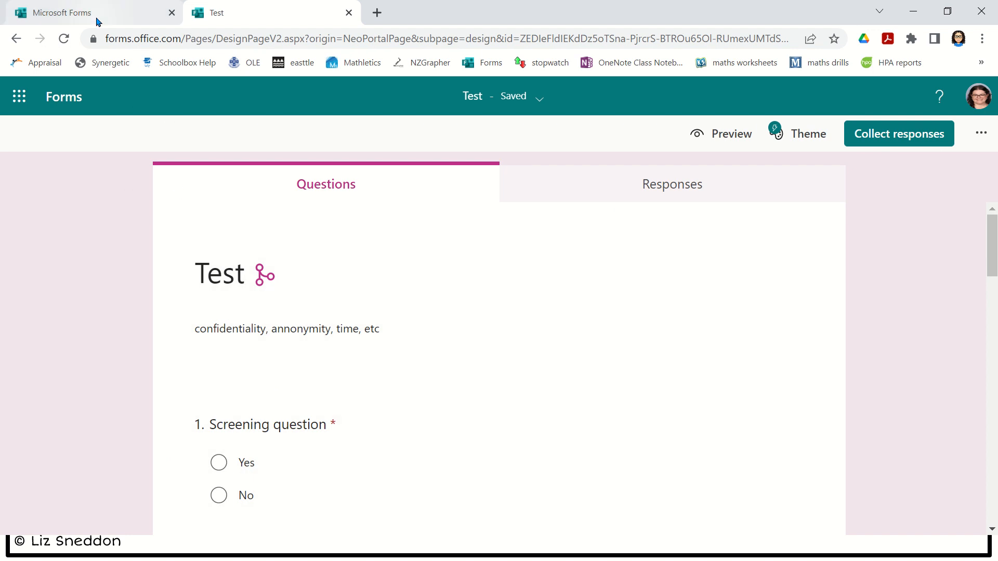
- Open the Inference - Further Assessment Opportunity (FAO) form's 64-response summary and scroll through it
click(97, 22)
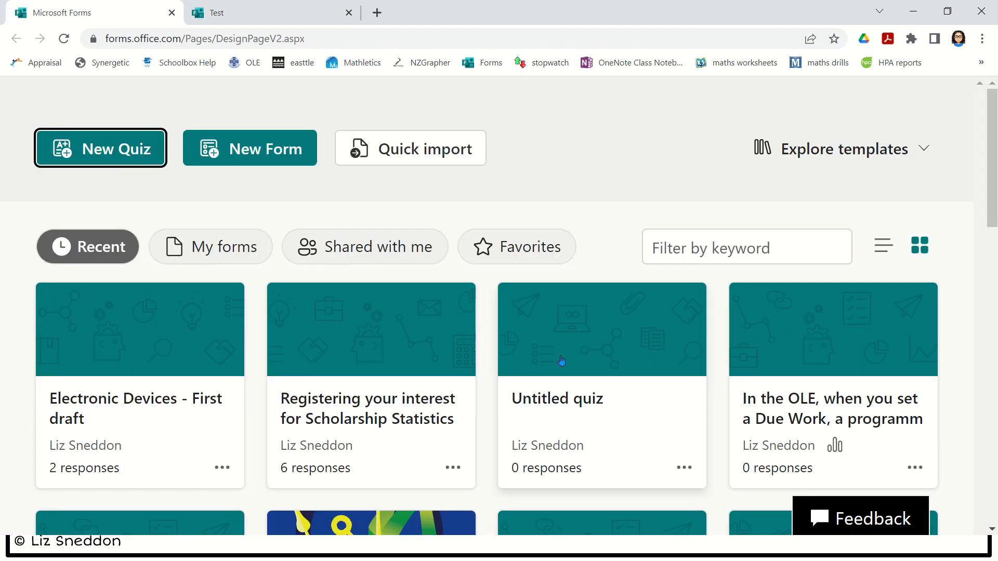
scroll(566, 356, down, 3)
scroll(567, 352, down, 5)
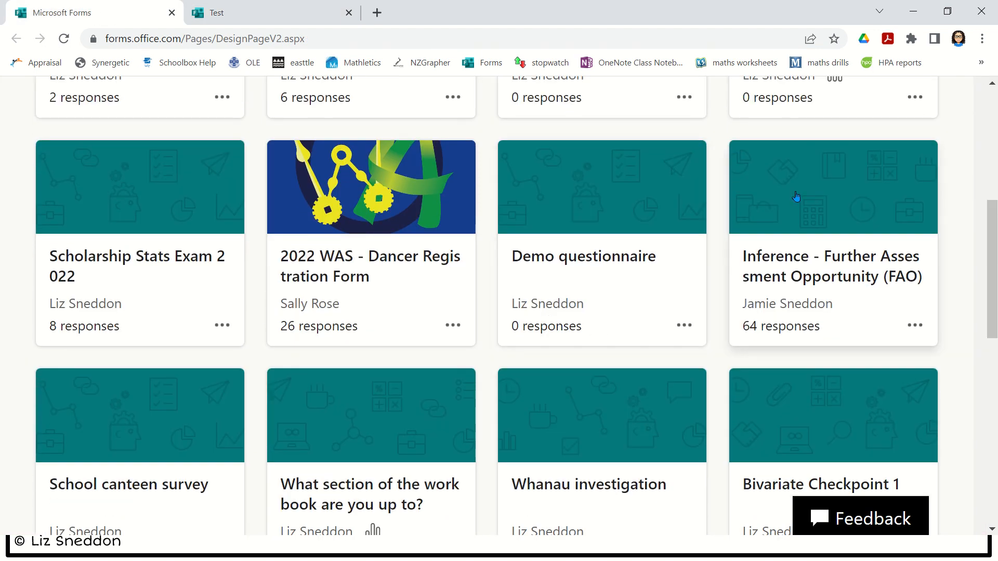
click(643, 319)
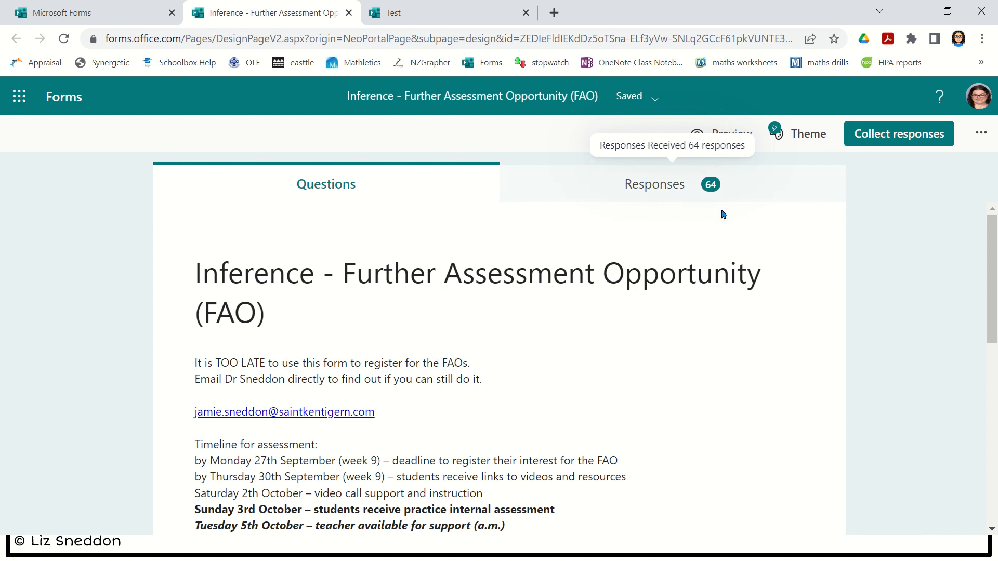
click(631, 194)
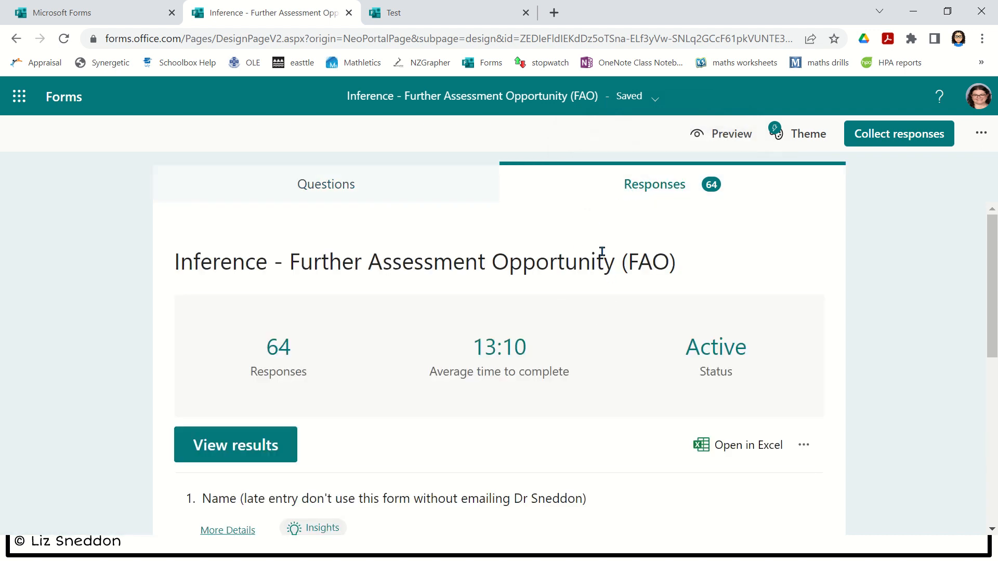
scroll(624, 216, down, 3)
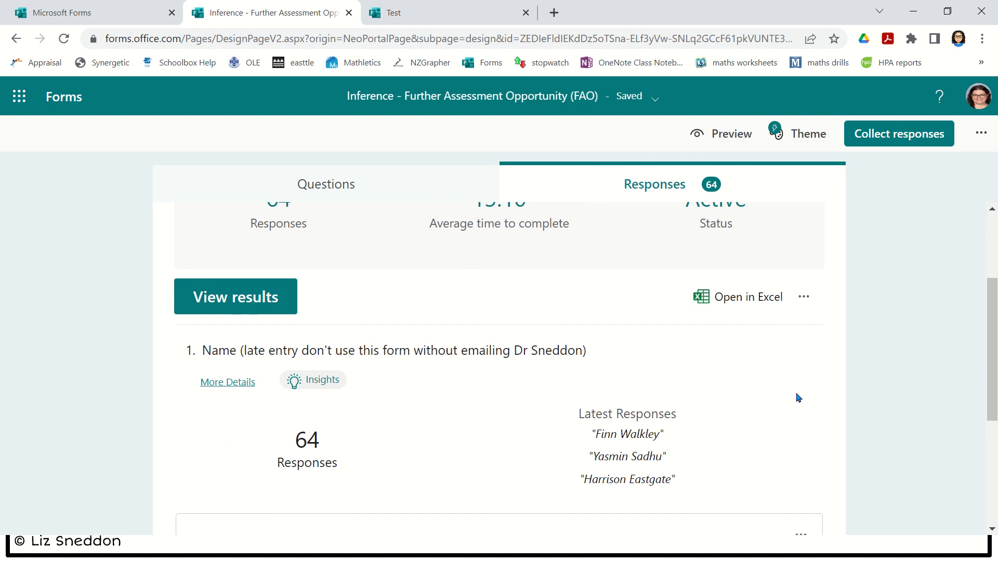
scroll(798, 398, down, 5)
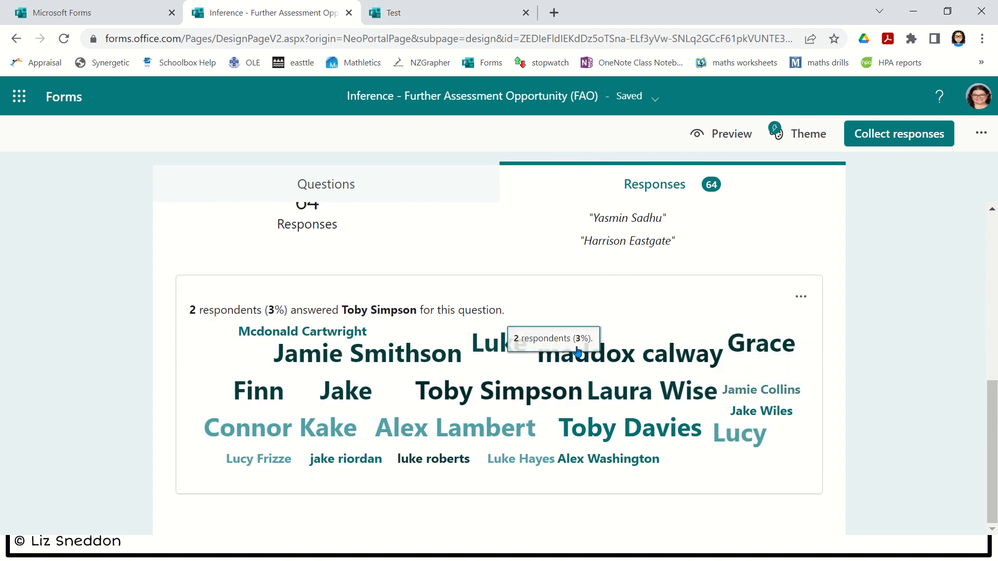
scroll(578, 351, up, 8)
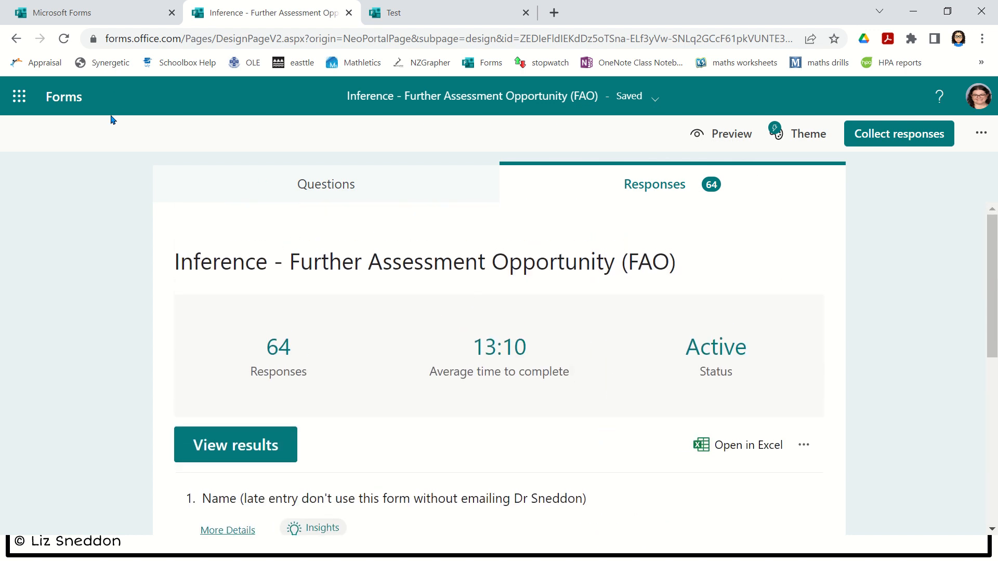
- Return to the Microsoft Forms home list of forms
click(80, 21)
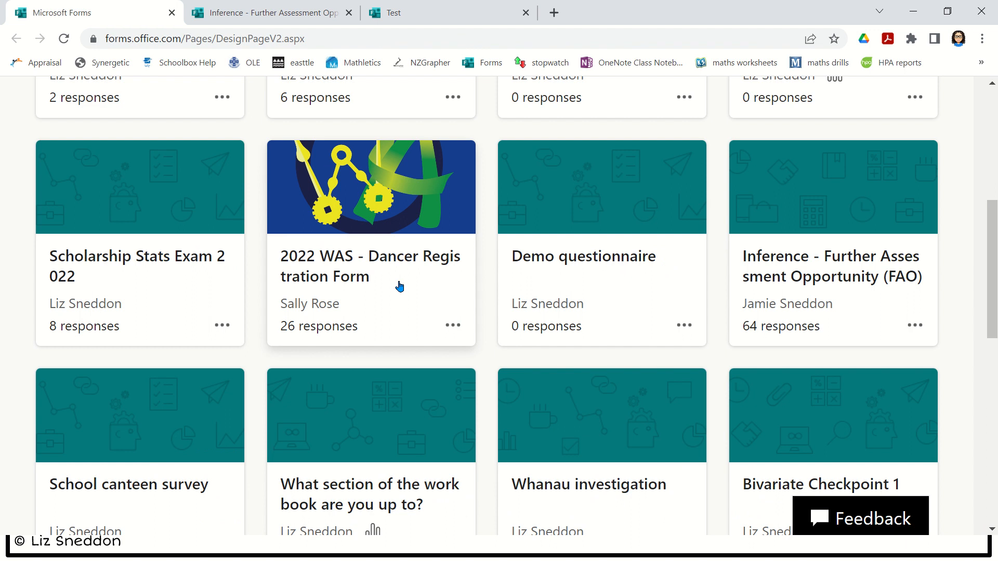
scroll(399, 286, down, 2)
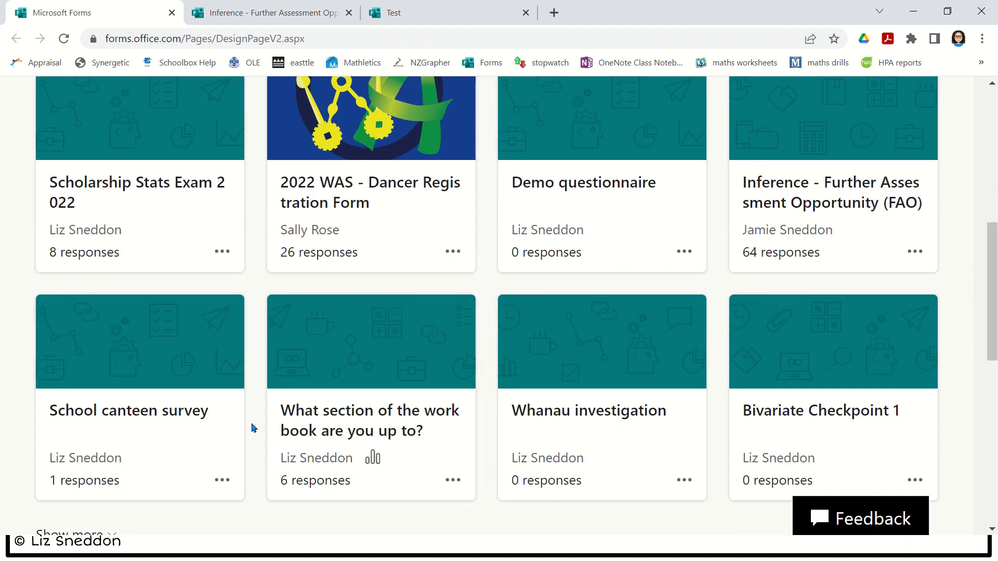
scroll(253, 427, up, 2)
- Open the Scholarship Stats Exam 2022 form in a new tab, then return to the forms list
click(118, 209)
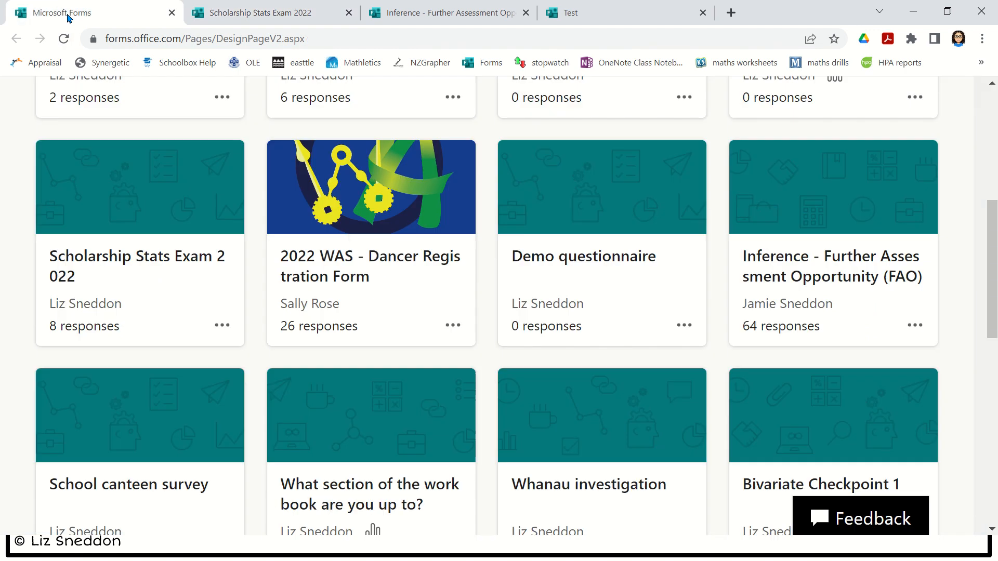
click(78, 13)
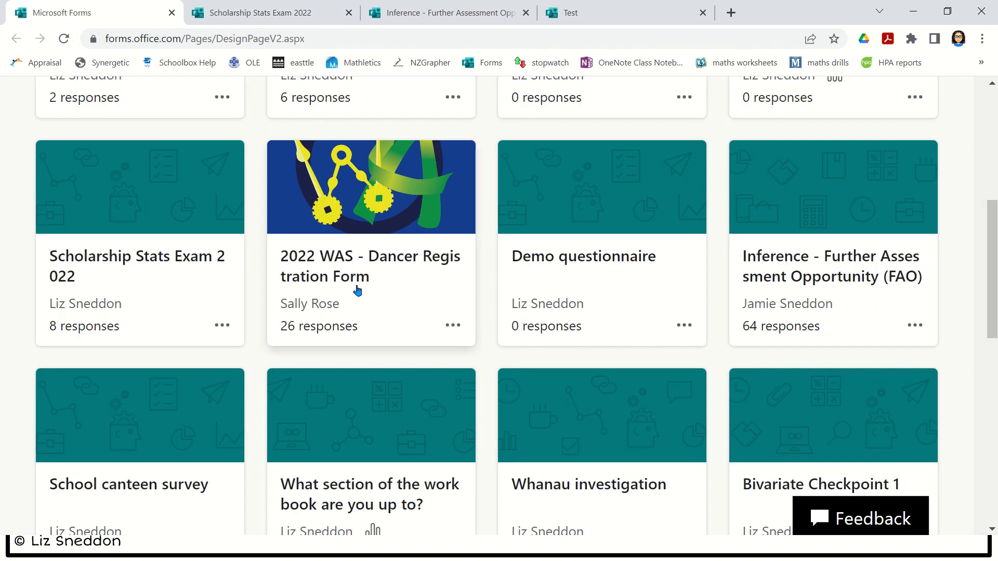
scroll(357, 291, up, 5)
- Open the 'Registering your interest for Scholarship Statistics' form's 6-response summary and scroll through its charts
click(369, 169)
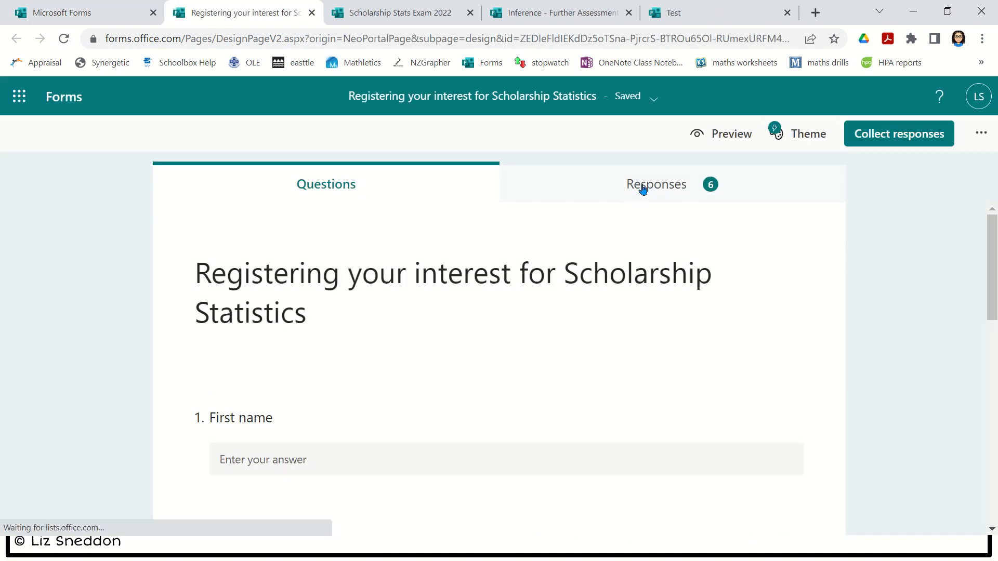
click(645, 188)
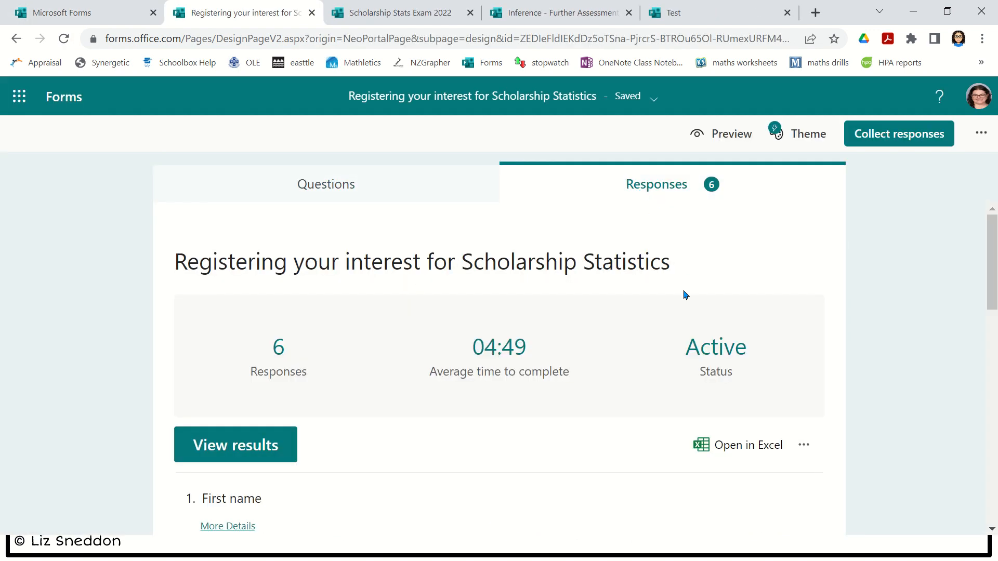
scroll(684, 295, down, 5)
scroll(782, 331, down, 6)
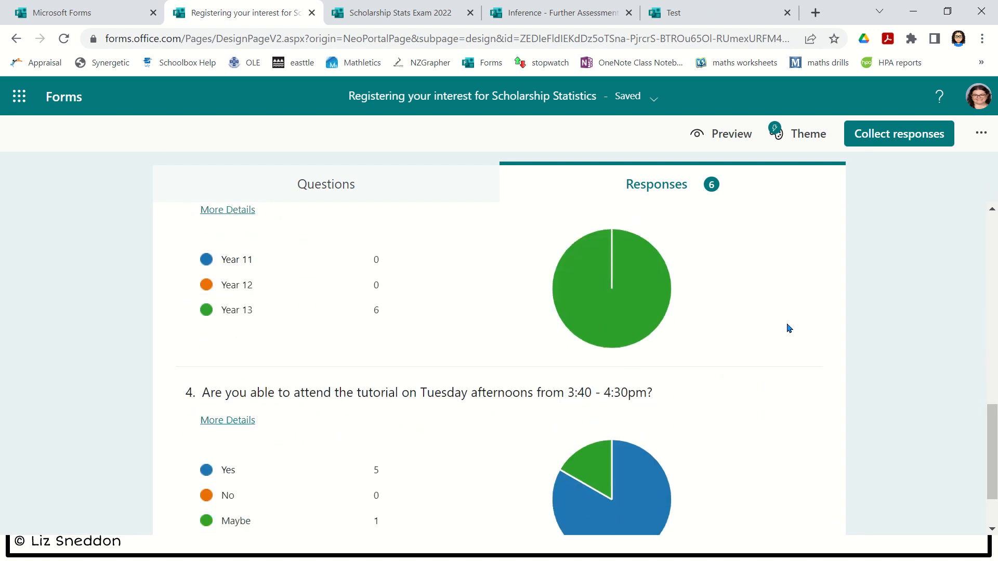
scroll(786, 328, up, 3)
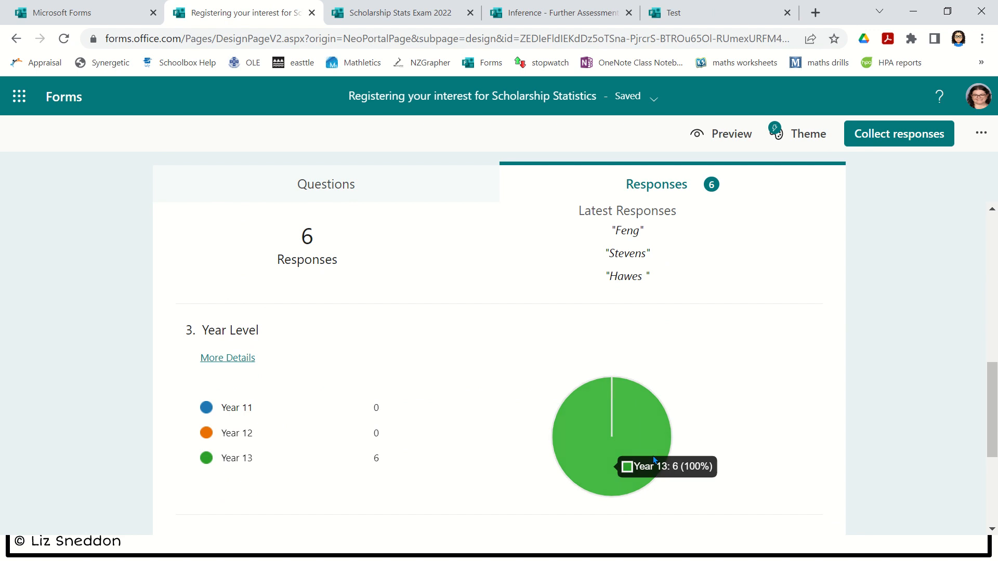
scroll(917, 372, down, 3)
scroll(757, 391, down, 2)
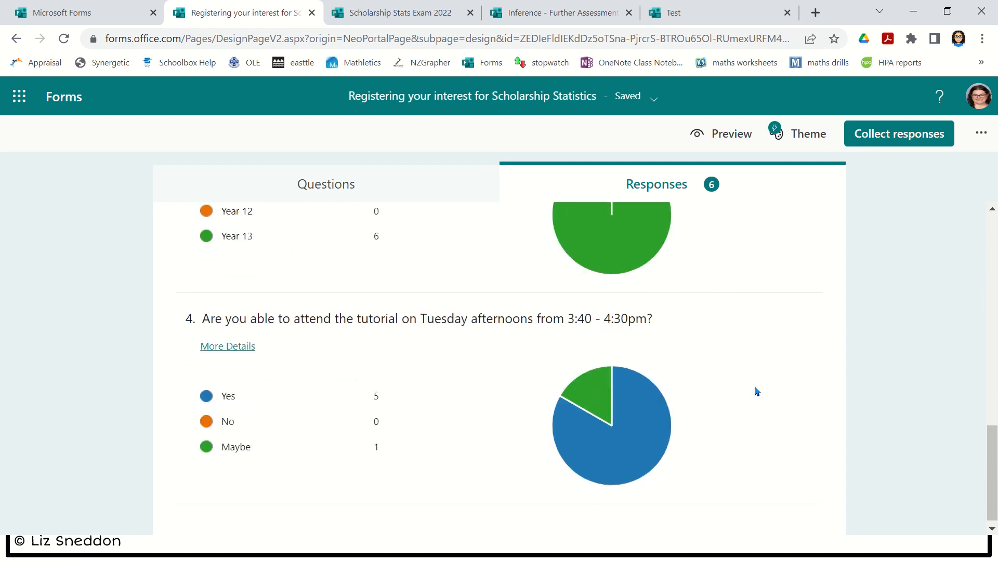
scroll(700, 462, down, 1)
scroll(748, 464, up, 12)
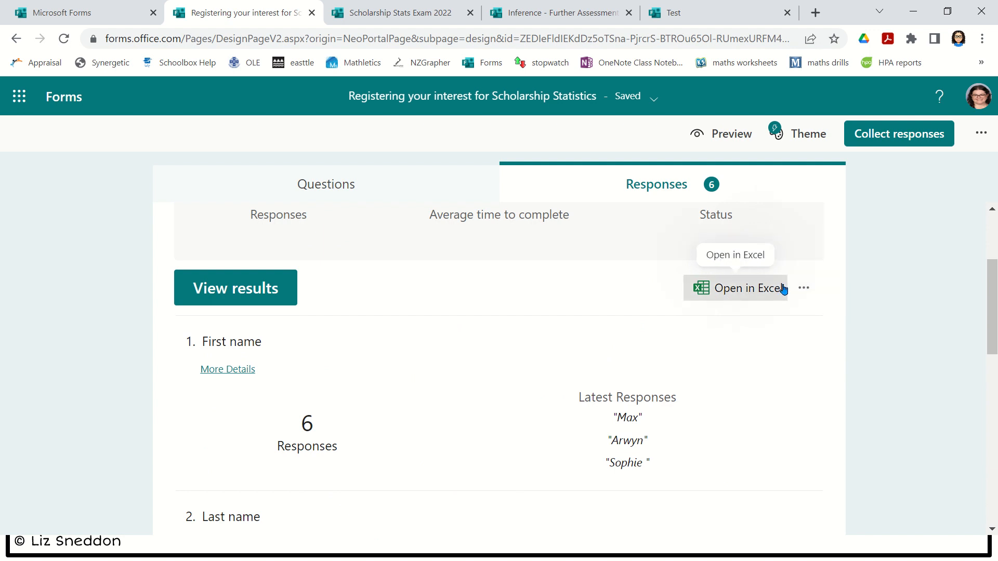
- Open the response summary's print preview and cancel it without printing
click(805, 295)
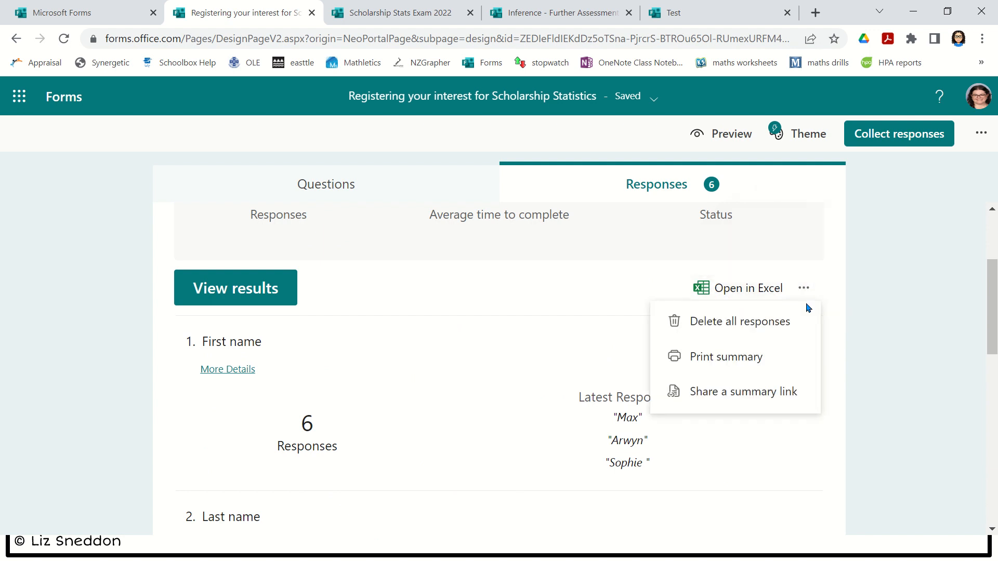
click(789, 363)
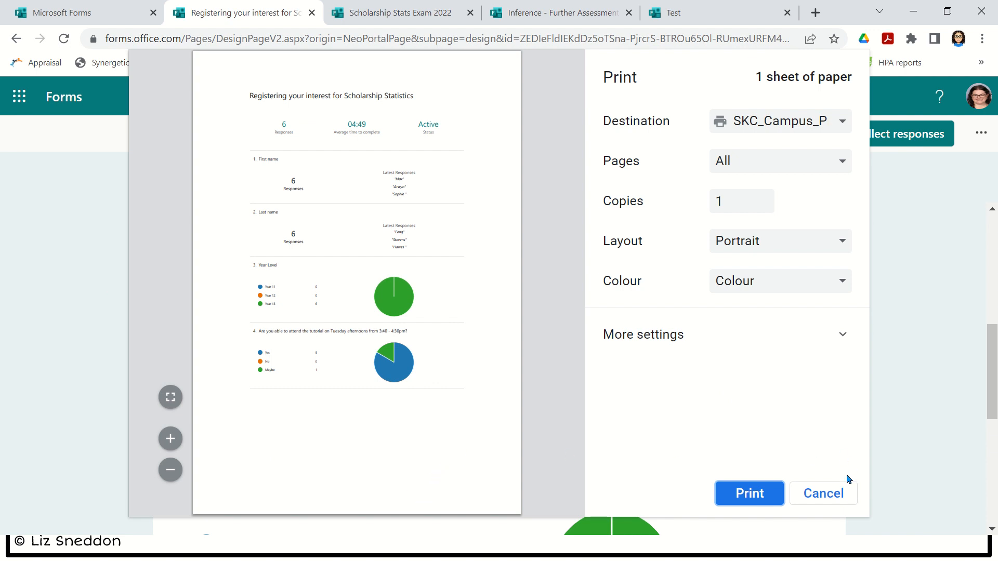
click(834, 494)
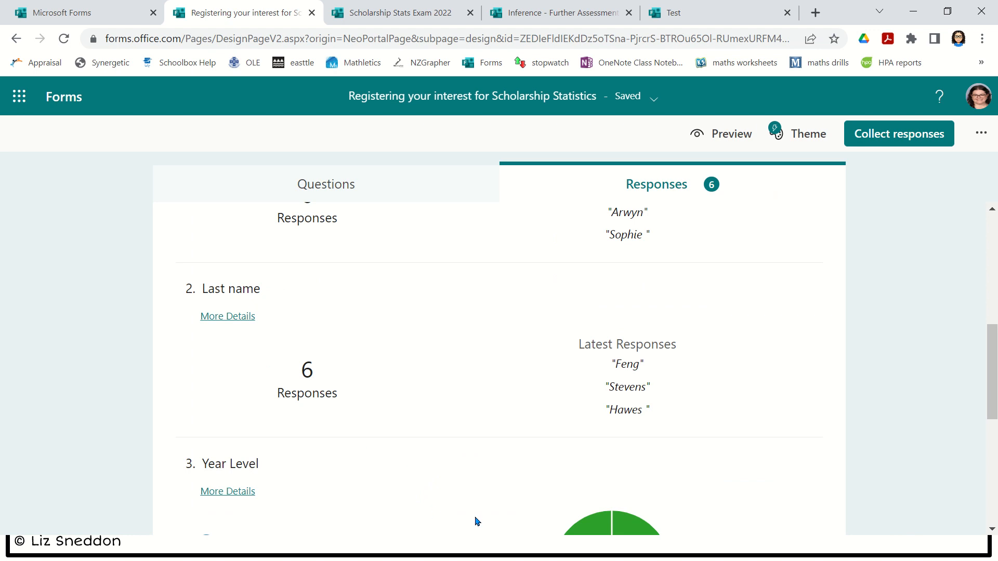